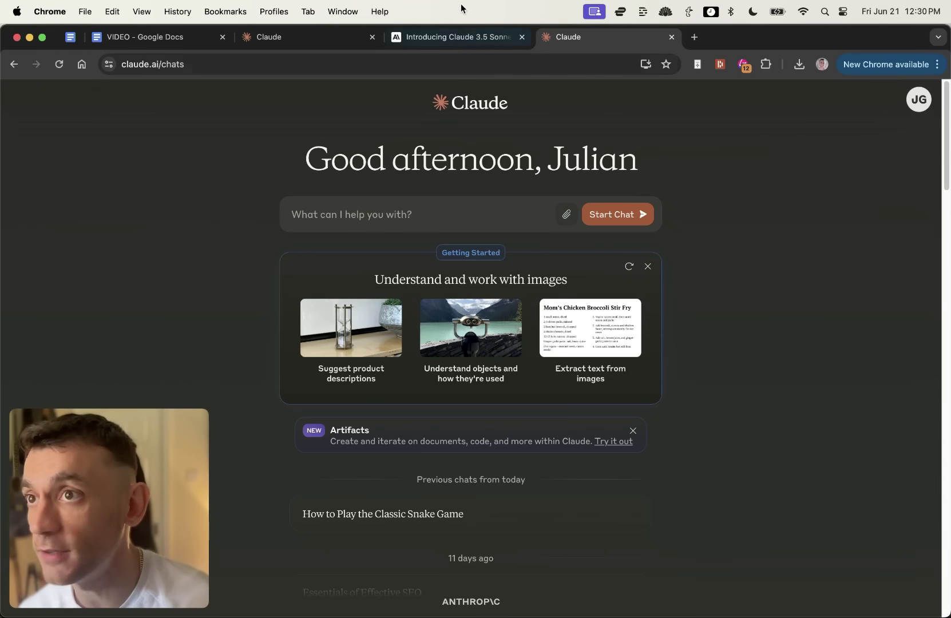
Step: Open the Claude 3.5 Sonnet announcement article and examine its title and publication date
left_click(450, 36)
left_click_drag(367, 181, 334, 186)
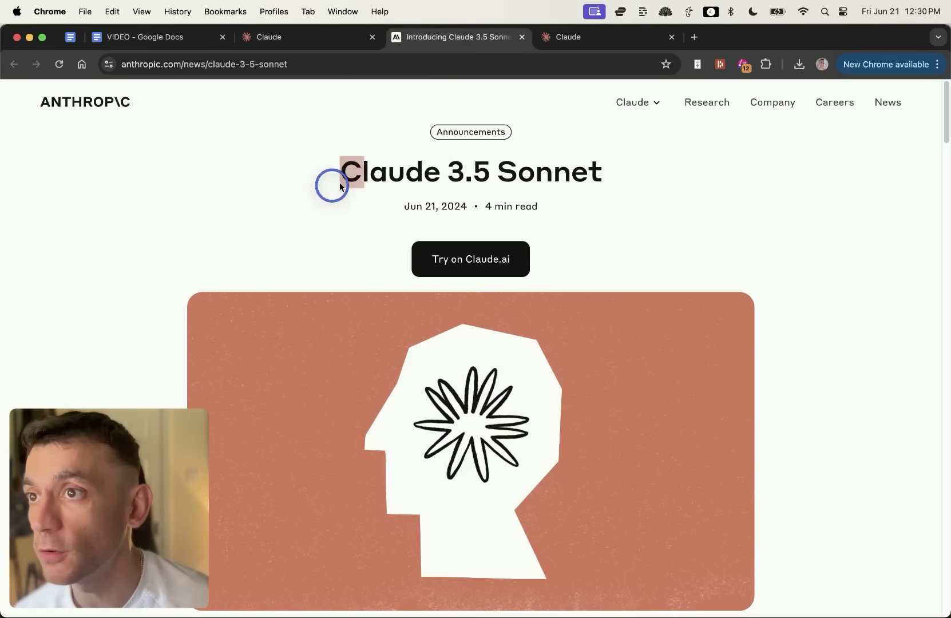
left_click_drag(601, 172, 550, 168)
left_click(474, 196)
left_click_drag(405, 204, 481, 208)
left_click(547, 187)
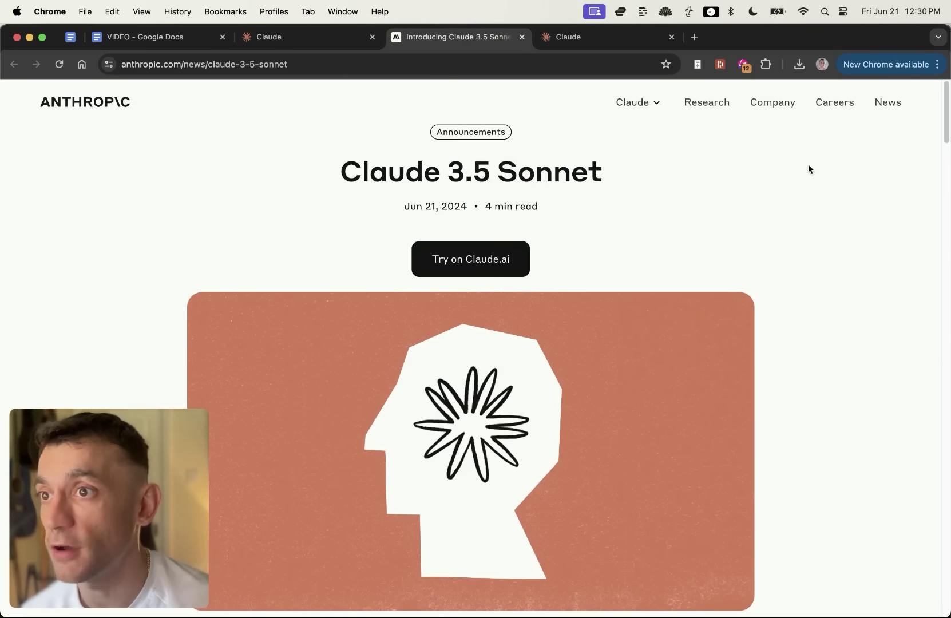
scroll(770, 228, "down", 10)
scroll(759, 257, "up", 10)
left_click_drag(403, 204, 479, 204)
left_click_drag(446, 172, 444, 187)
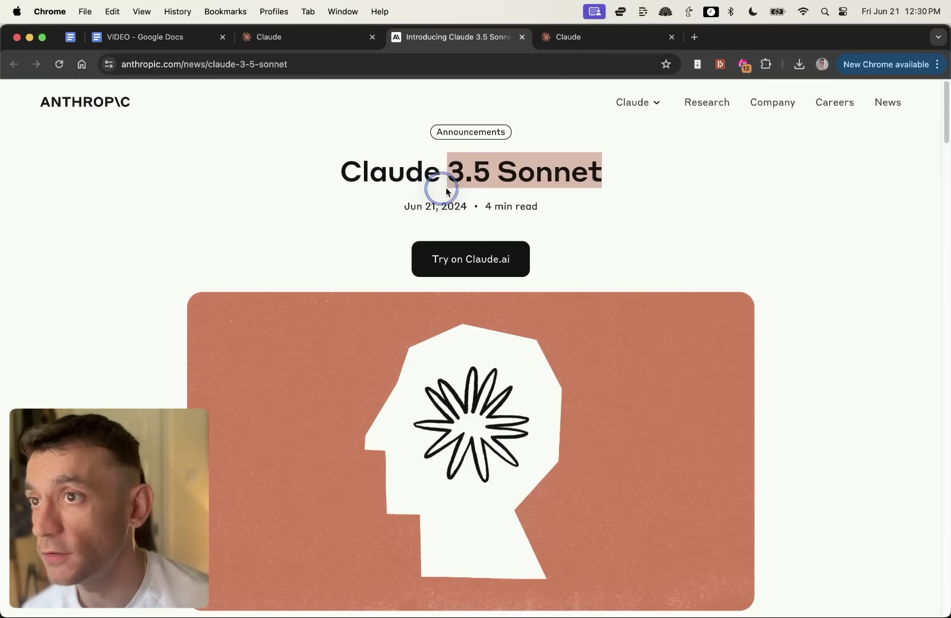
Step: Examine the article's chart comparing the intelligence and cost of the Claude models
scroll(436, 323, "down", 10)
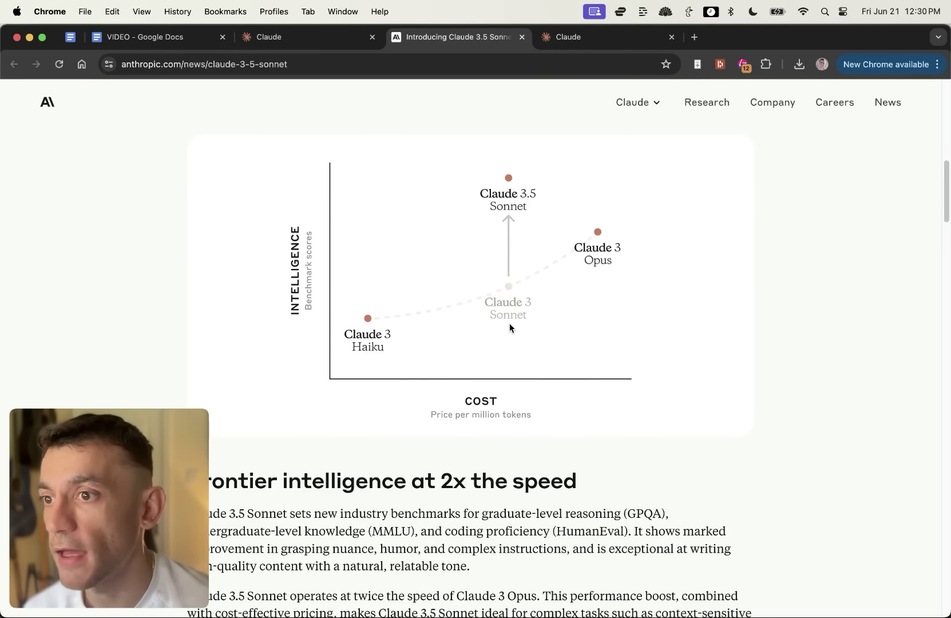
scroll(508, 327, "down", 5)
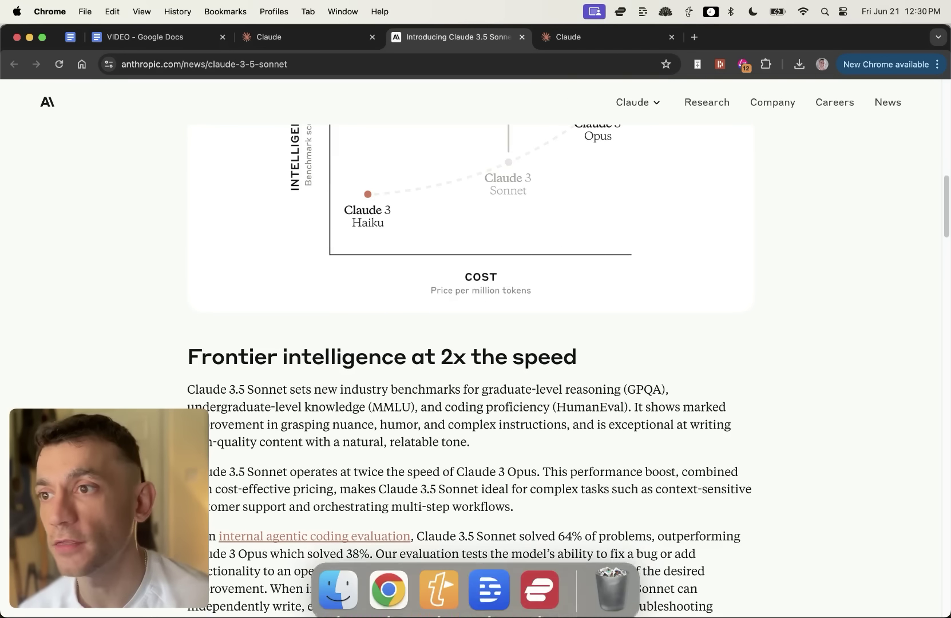
scroll(387, 424, "up", 7)
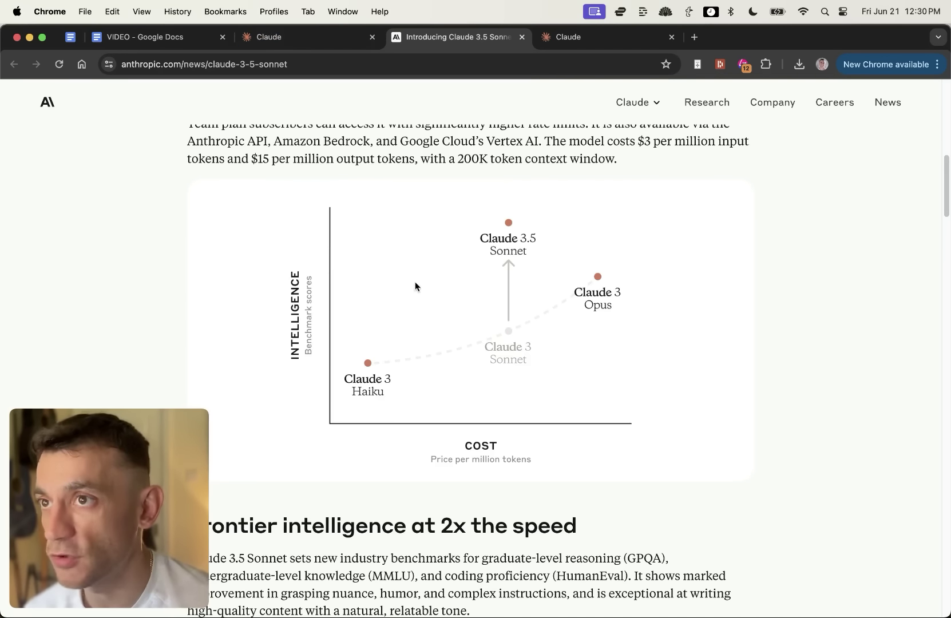
scroll(415, 282, "down", 6)
scroll(447, 289, "down", 2)
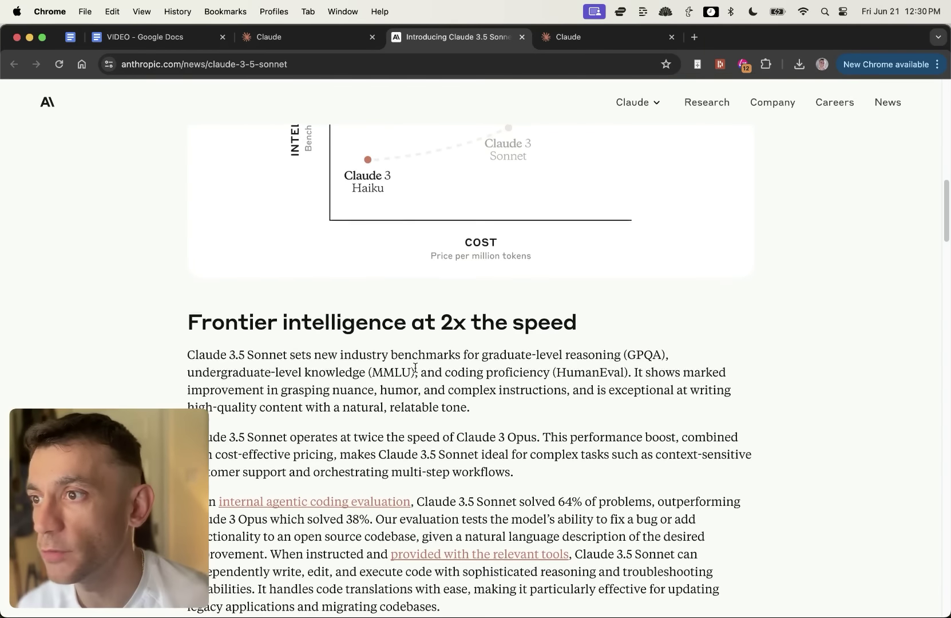
Step: Examine the benchmark table comparing Claude 3.5 Sonnet with Claude 3 Opus, GPT-4o, Gemini 1.5 Pro and Llama-400b
scroll(455, 295, "down", 7)
scroll(456, 292, "down", 9)
scroll(396, 251, "up", 1)
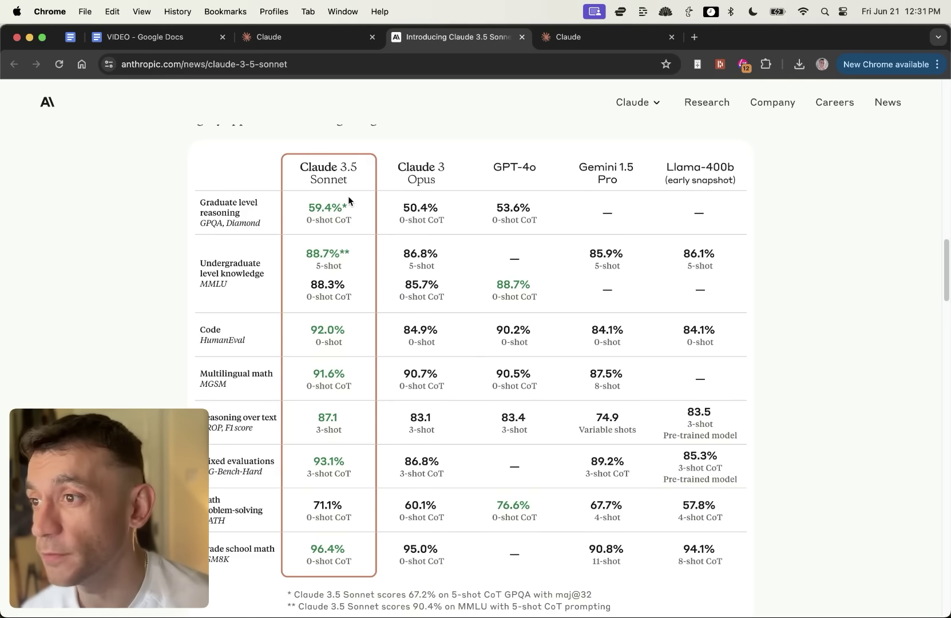
scroll(341, 240, "down", 3)
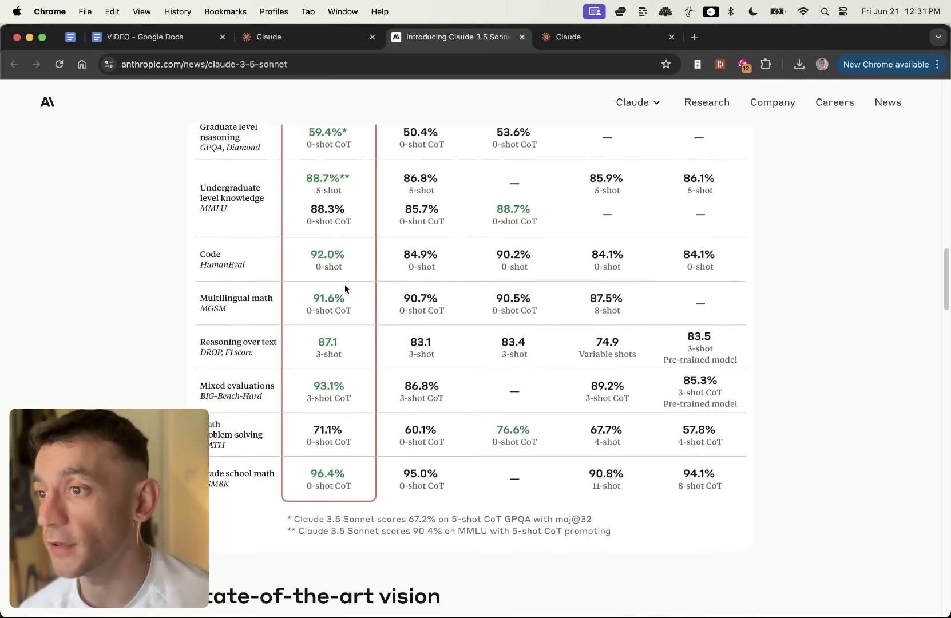
scroll(345, 283, "down", 1)
scroll(331, 289, "up", 4)
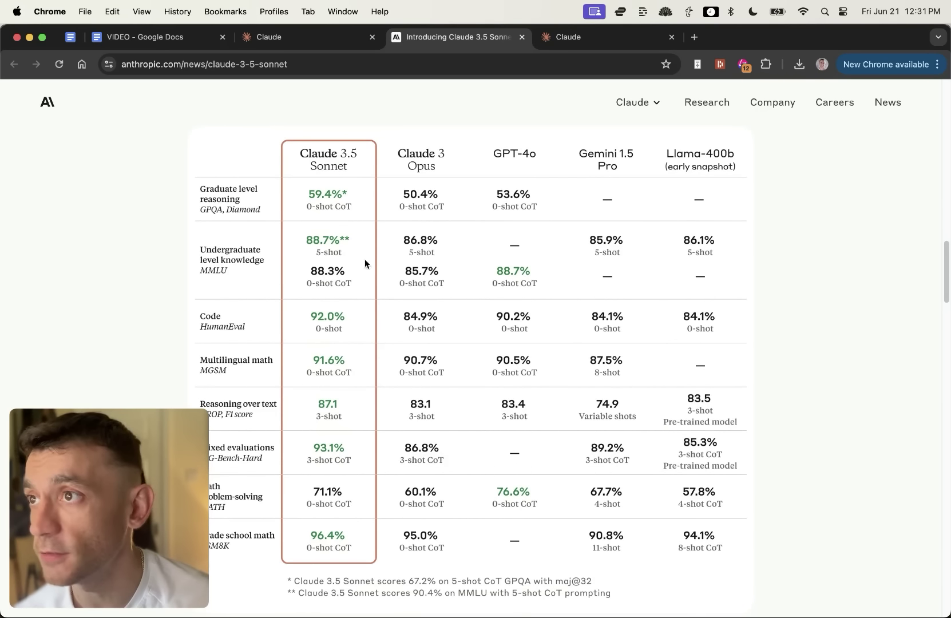
left_click(321, 67)
left_click(197, 122)
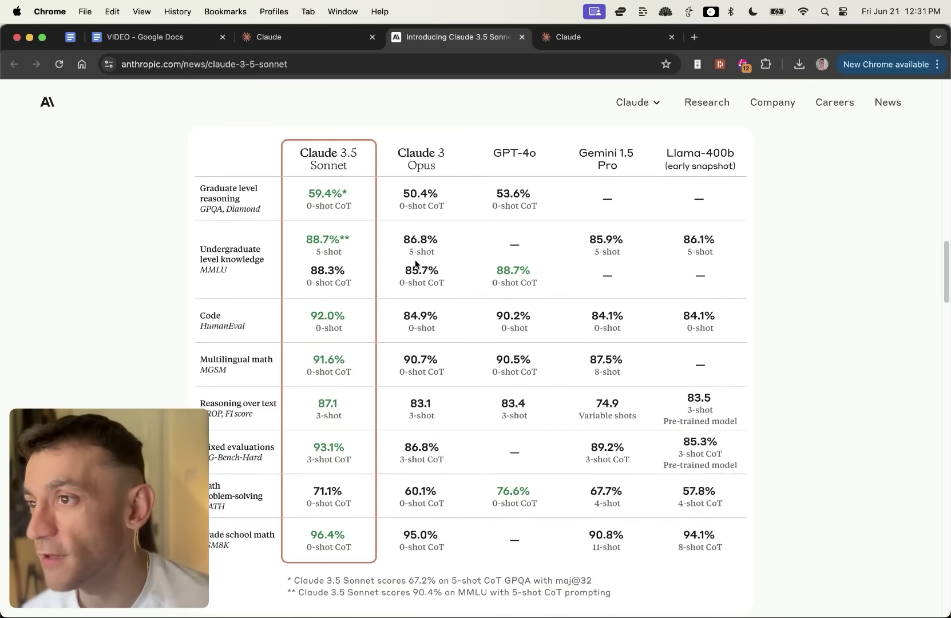
scroll(376, 262, "down", 4)
scroll(378, 260, "up", 5)
scroll(378, 259, "up", 1)
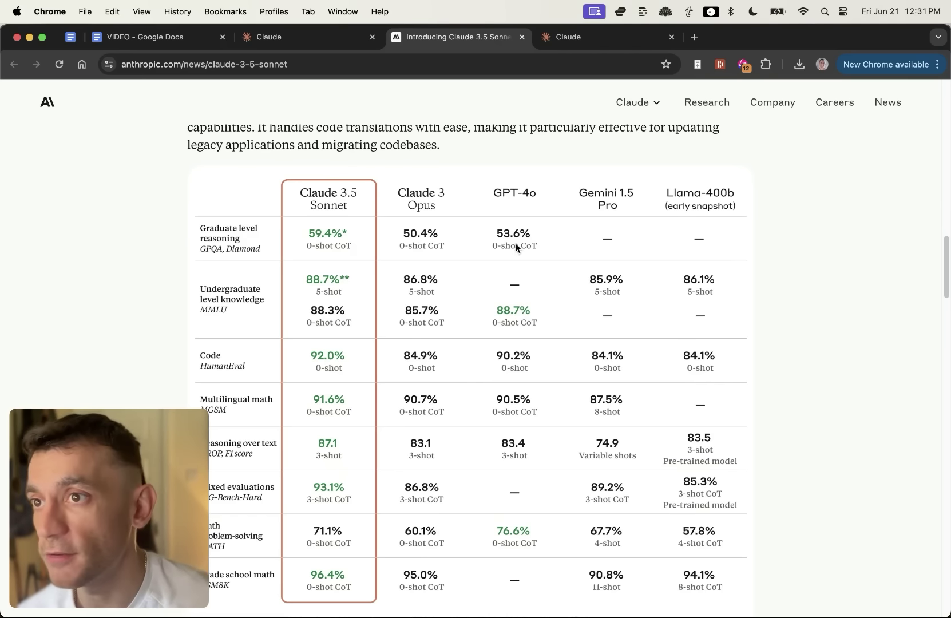
Step: Skim the vision section and read the Artifacts section, including the passage on the dynamic workspace and the demo video preview
scroll(487, 299, "down", 10)
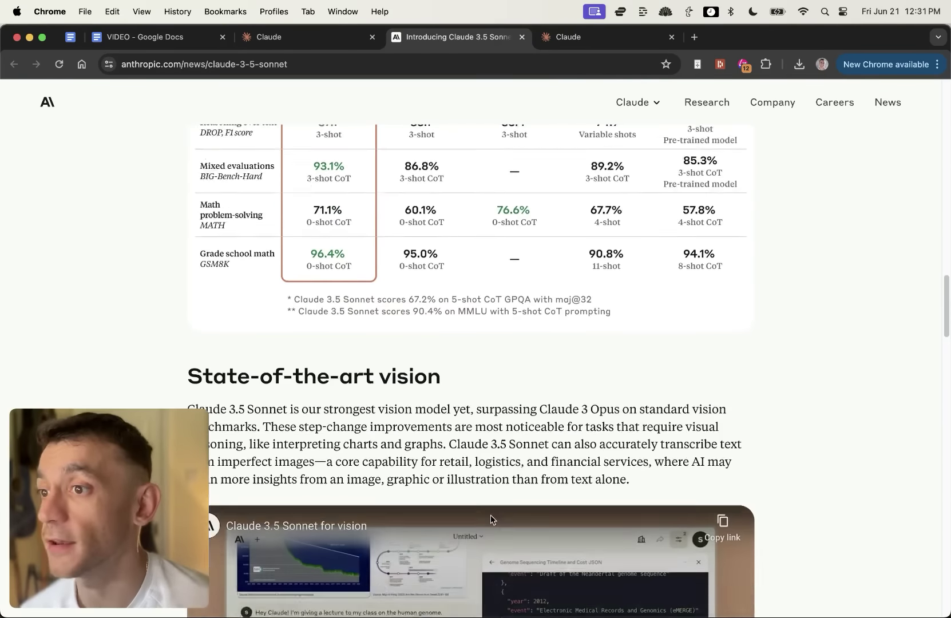
scroll(607, 473, "down", 15)
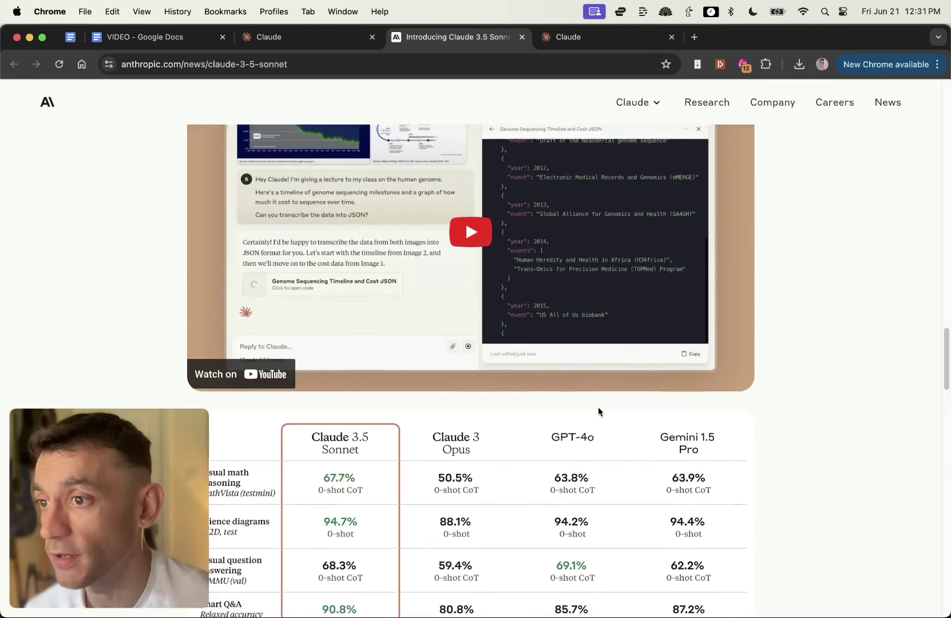
scroll(440, 359, "up", 2)
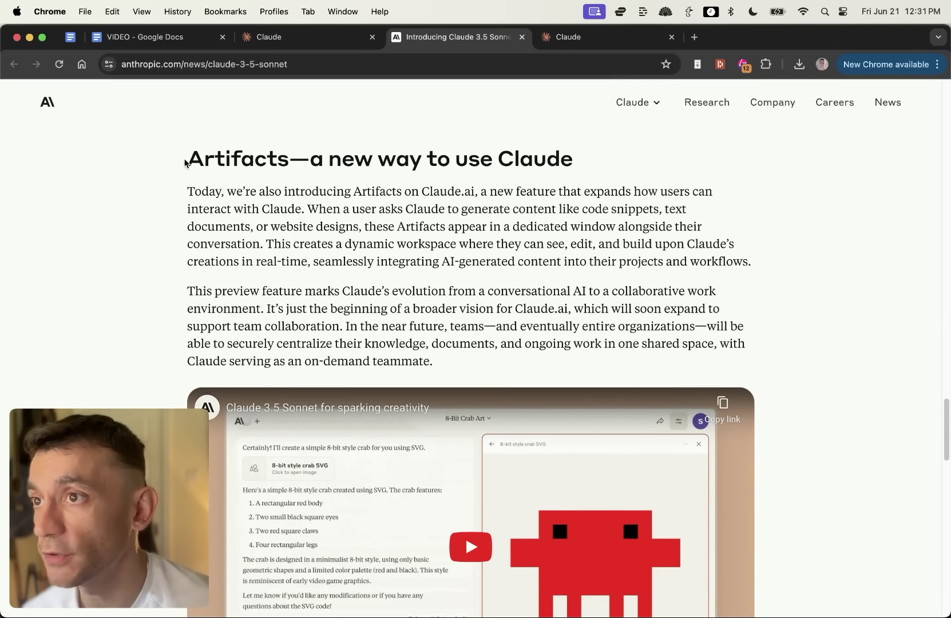
left_click_drag(184, 163, 361, 176)
left_click(450, 258)
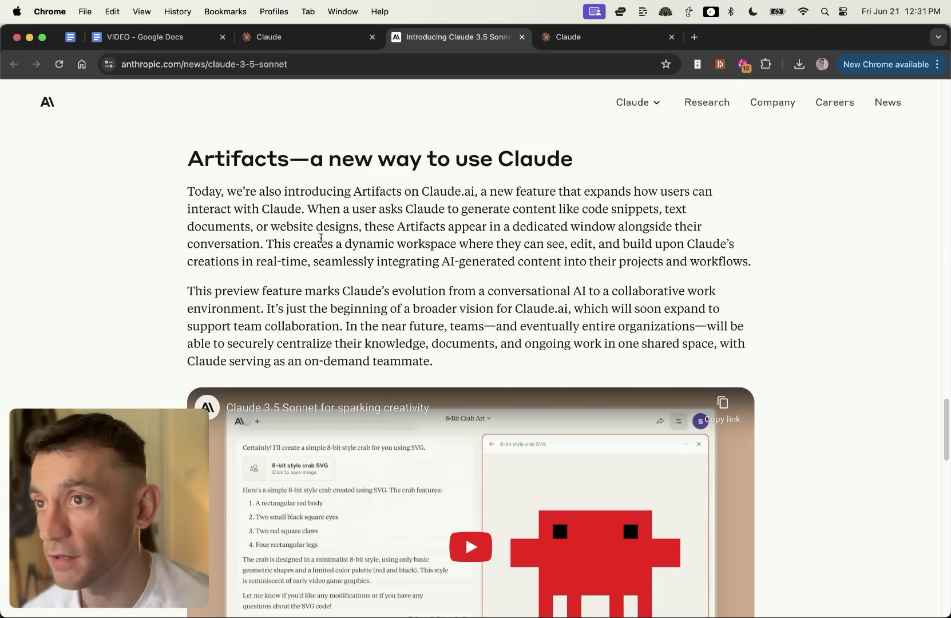
left_click_drag(264, 246, 640, 260)
scroll(612, 284, "down", 1)
scroll(612, 284, "down", 3)
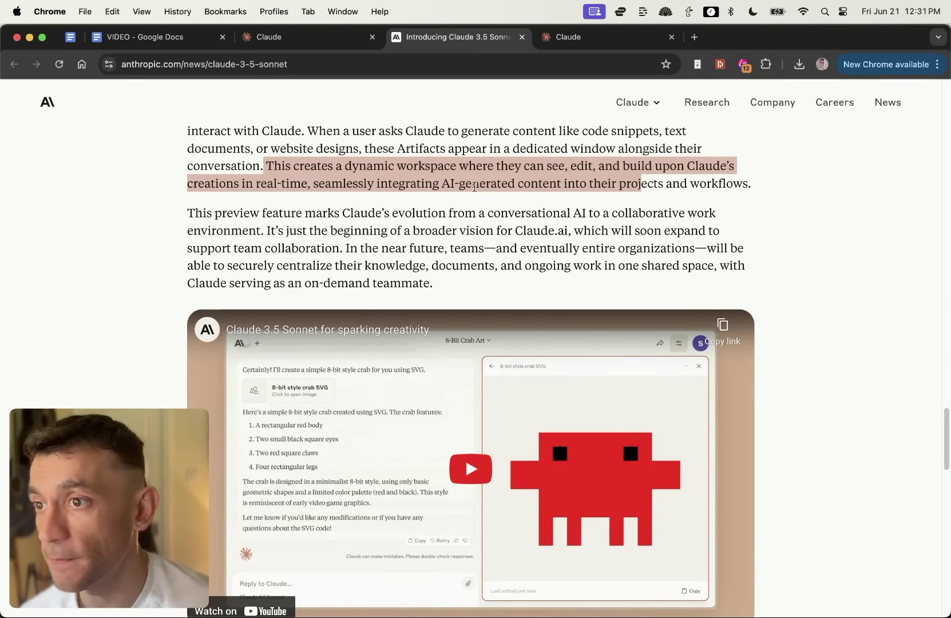
scroll(474, 186, "down", 4)
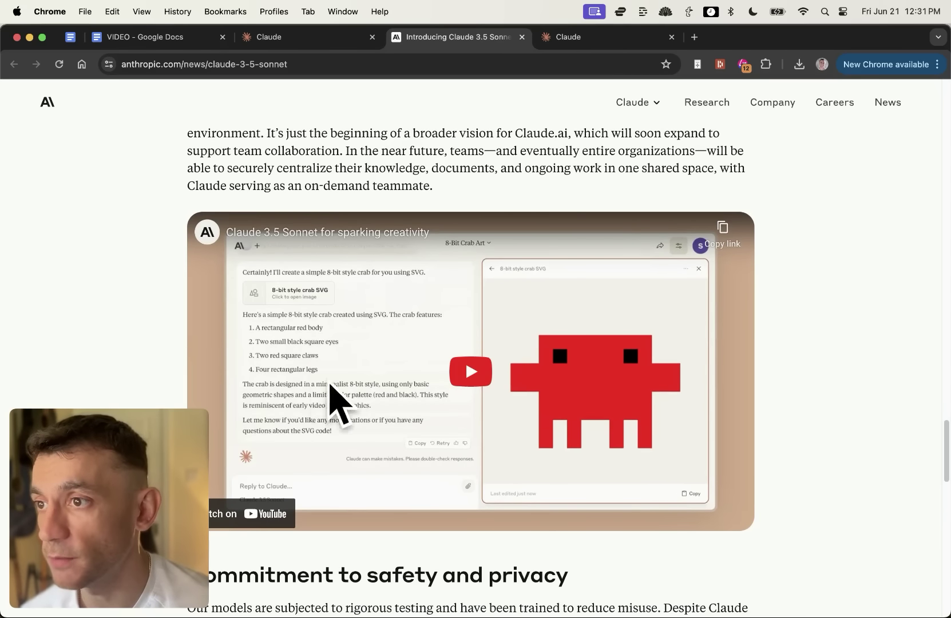
scroll(502, 360, "up", 3)
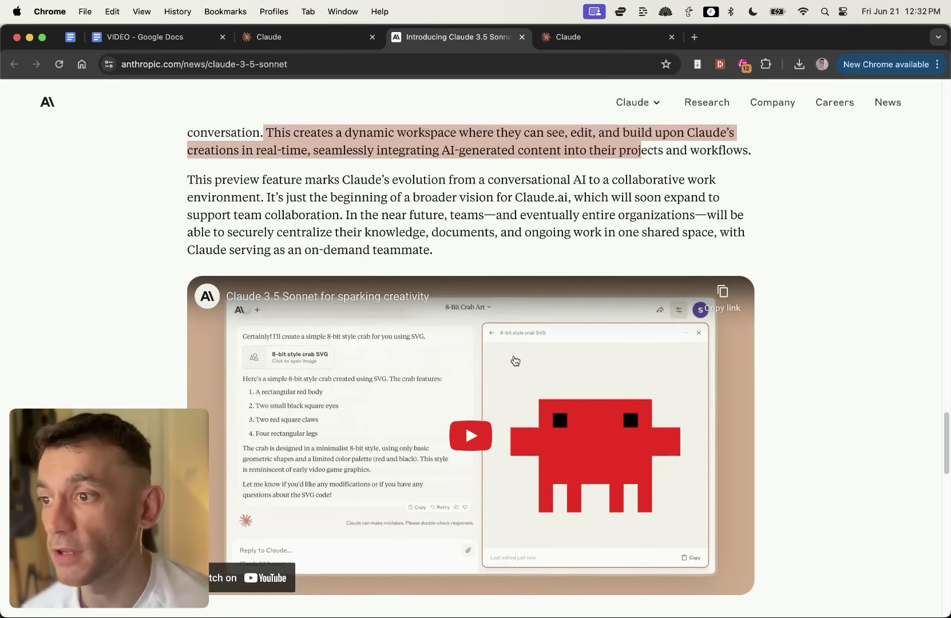
scroll(515, 360, "down", 8)
scroll(515, 360, "up", 20)
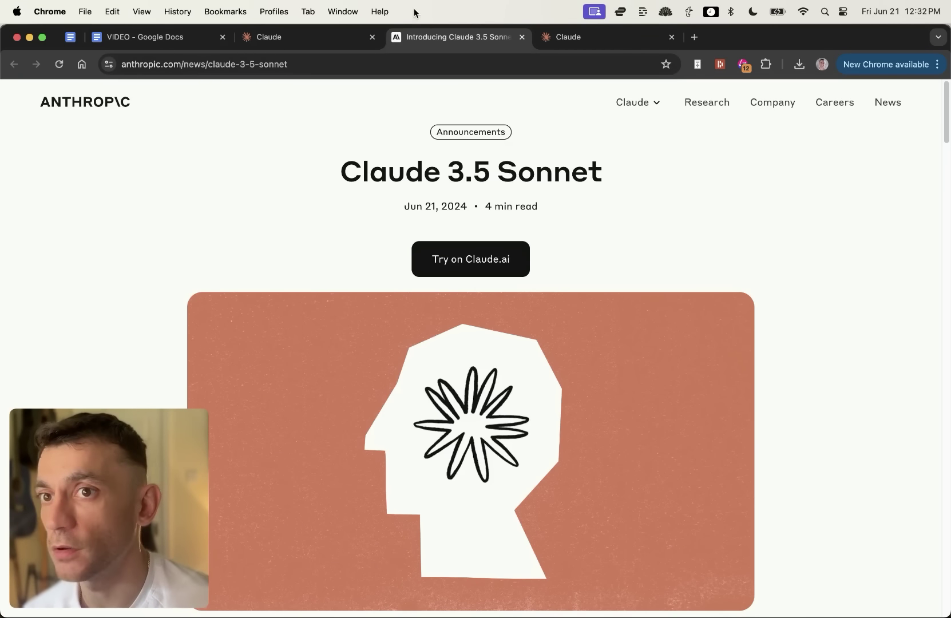
Step: Close the announcement article and the extra Claude page, and get the message box ready on the remaining claude.ai chats page
key("super+w")
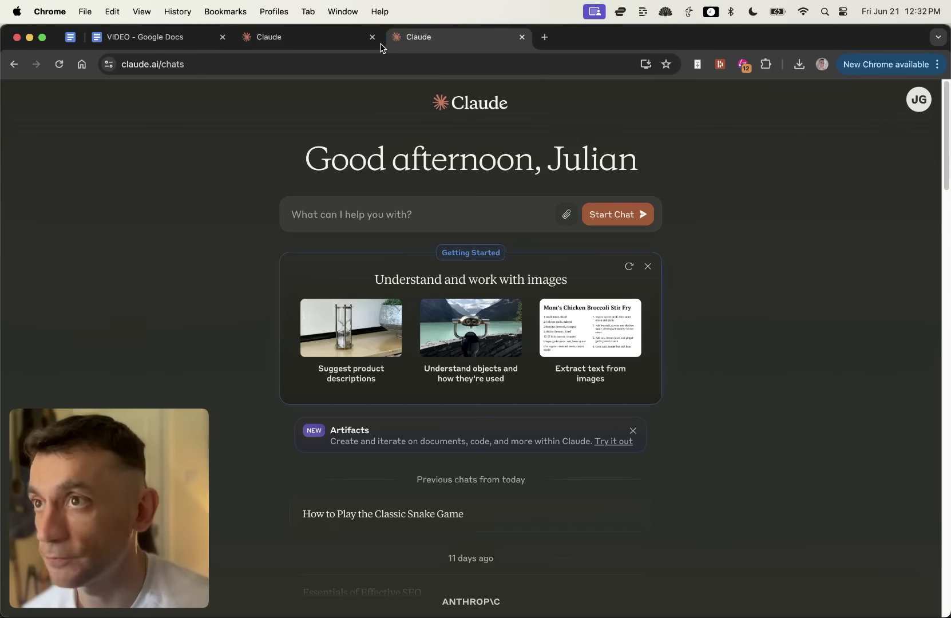
key("super+w")
left_click_drag(290, 162, 738, 145)
left_click(713, 180)
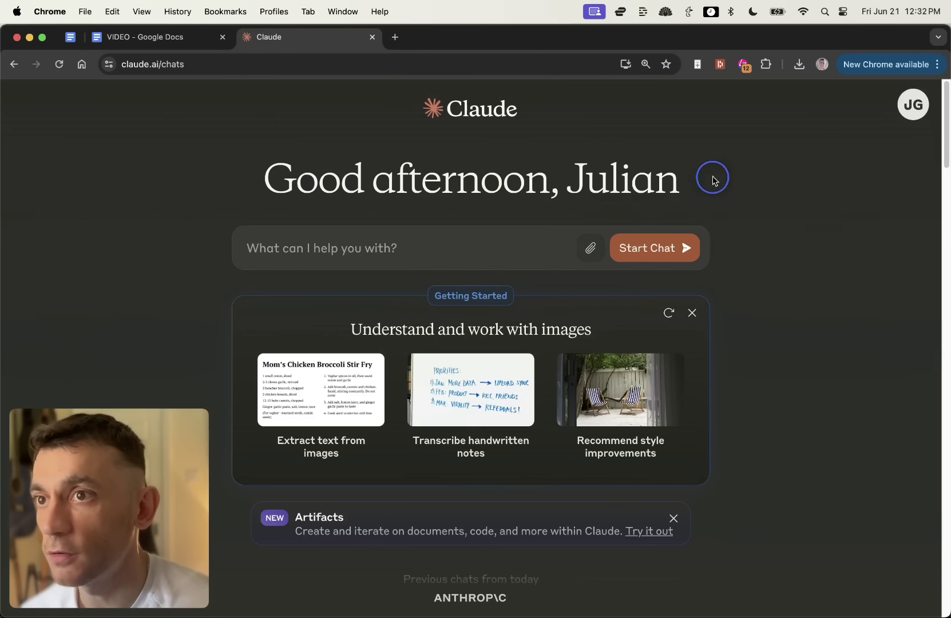
left_click(170, 63)
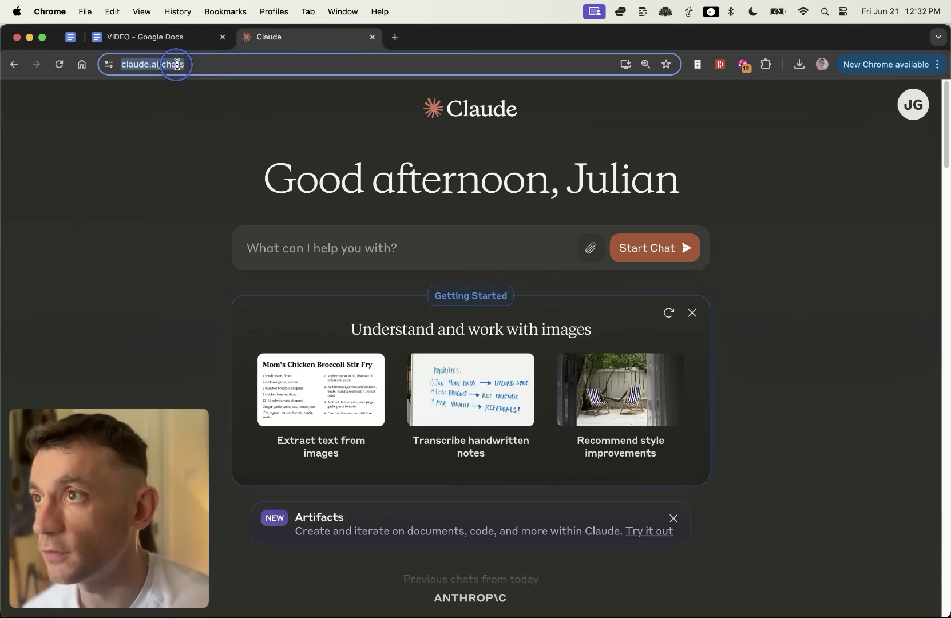
left_click(206, 278)
left_click(288, 254)
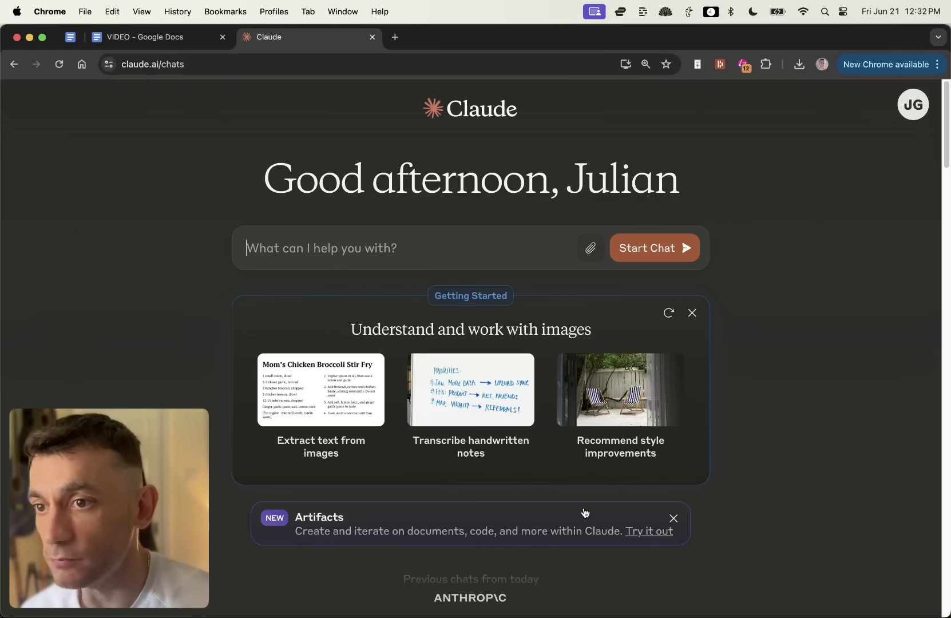
Step: Turn on Artifacts in Claude's Feature Preview and close the preview dialog
left_click(648, 533)
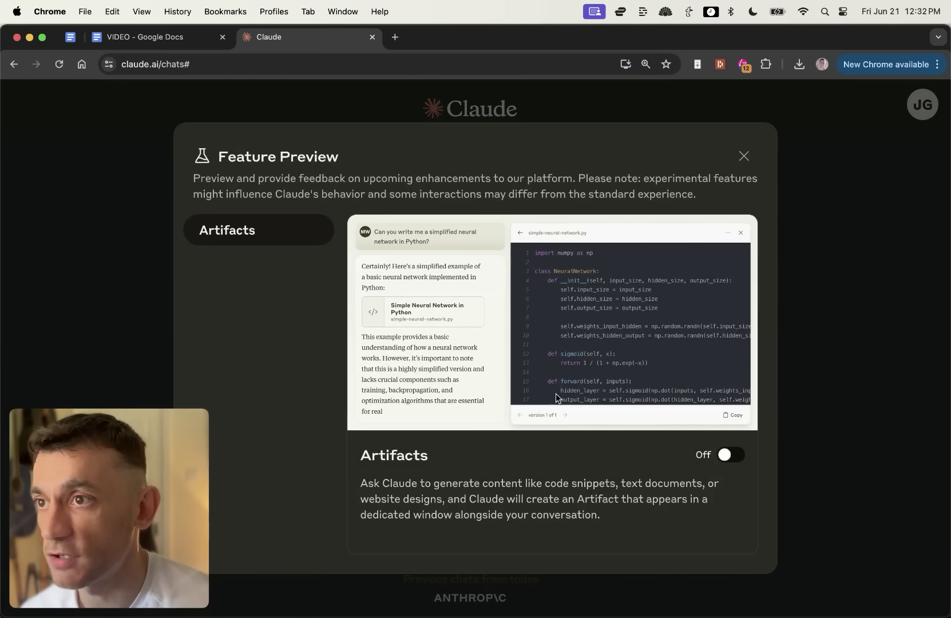
left_click(731, 456)
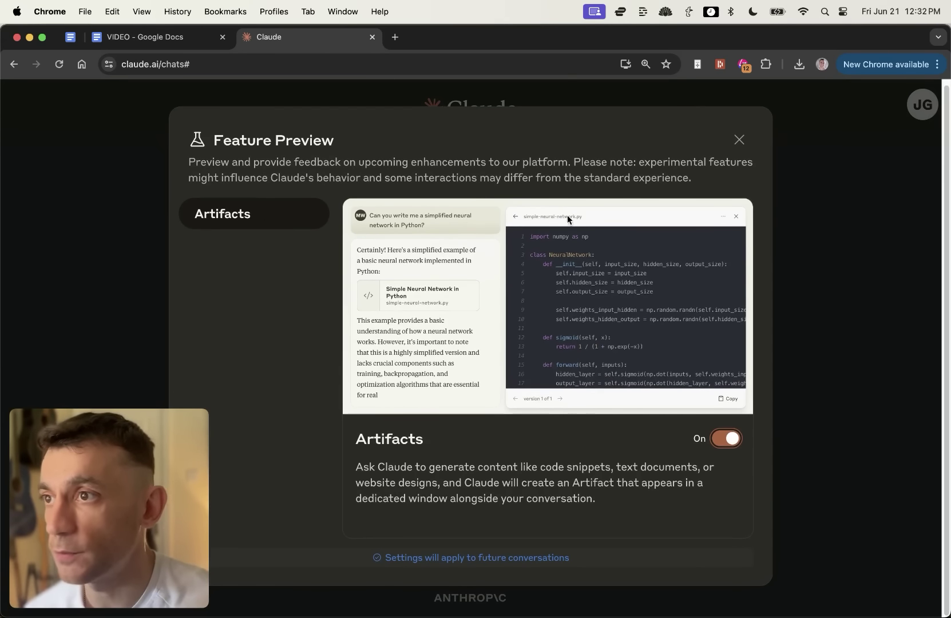
left_click(738, 140)
Step: Start a chat with Claude 3.5 Sonnet using the prompt "Create the game snake and let me preview it"
scroll(514, 556, "down", 4)
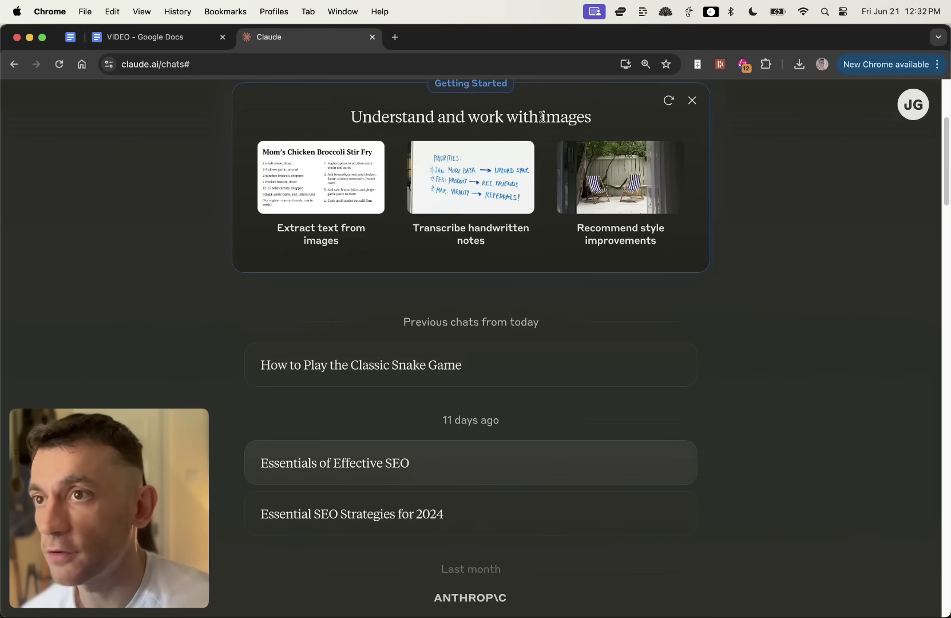
scroll(464, 260, "up", 4)
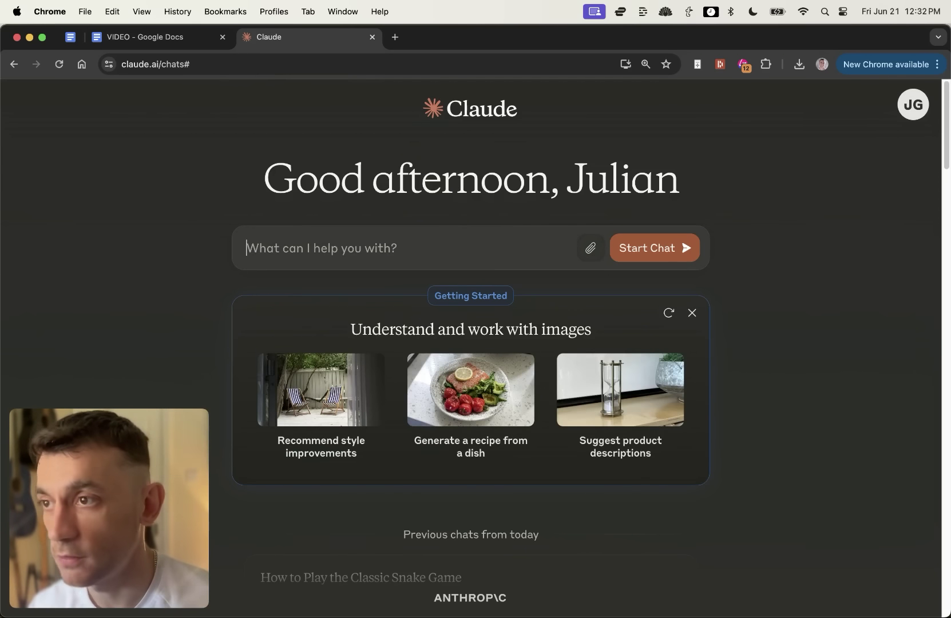
type("Create the game snake and let me preview it")
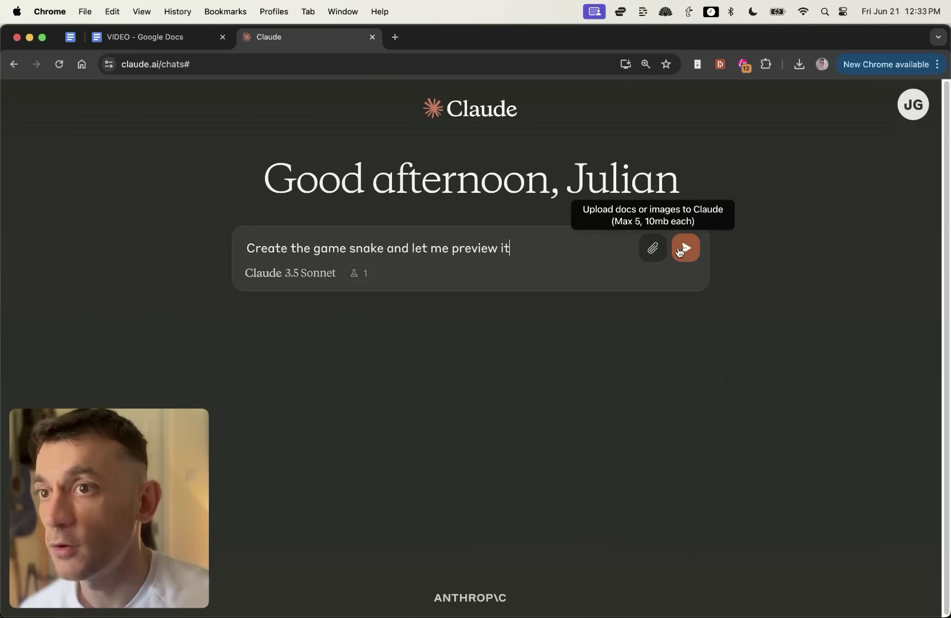
left_click(685, 248)
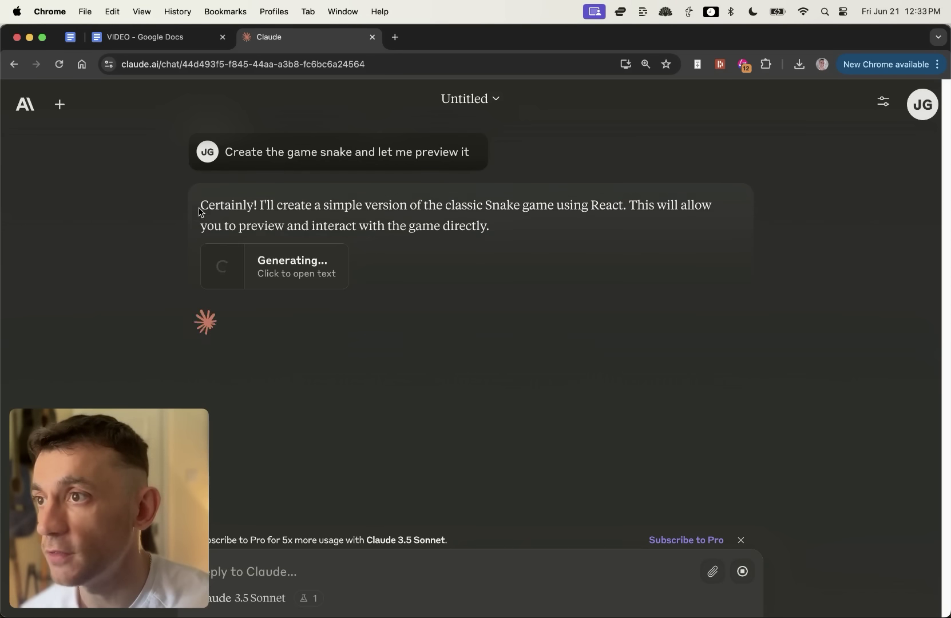
Step: Read Claude's reply and look through the Snake Game code while it is being generated
left_click_drag(198, 209, 367, 206)
left_click(433, 204)
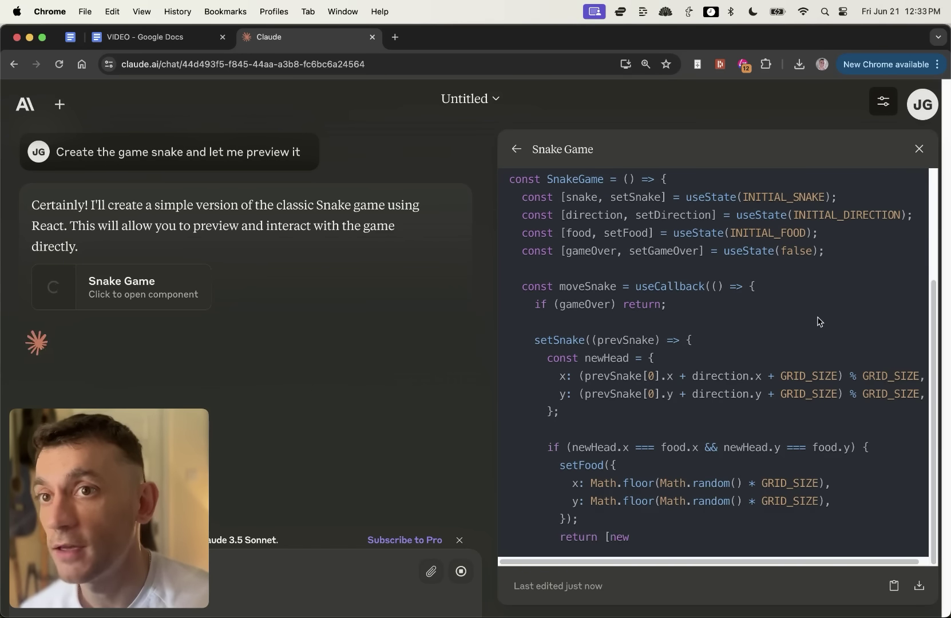
scroll(773, 331, "up", 5)
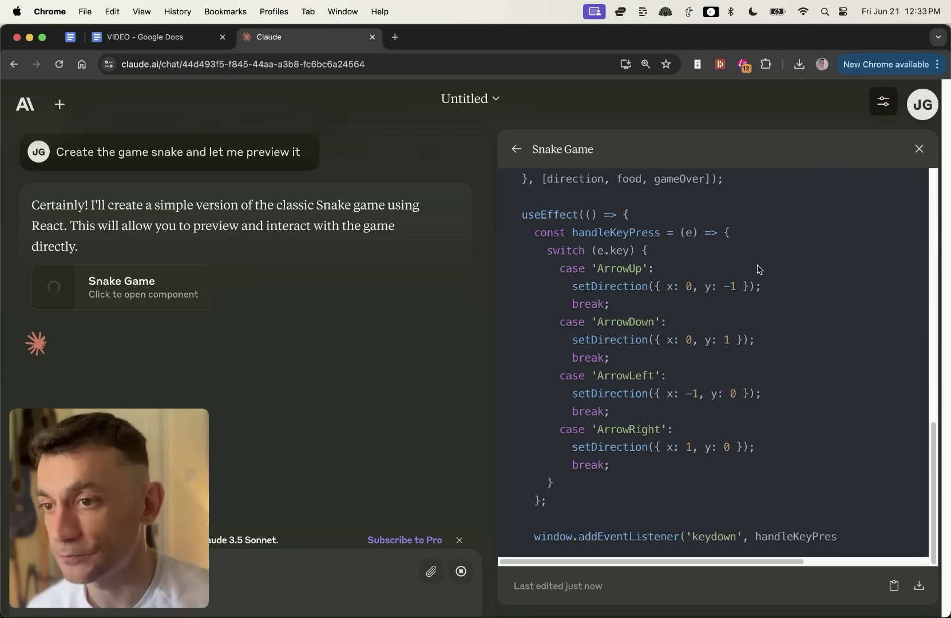
scroll(651, 343, "up", 15)
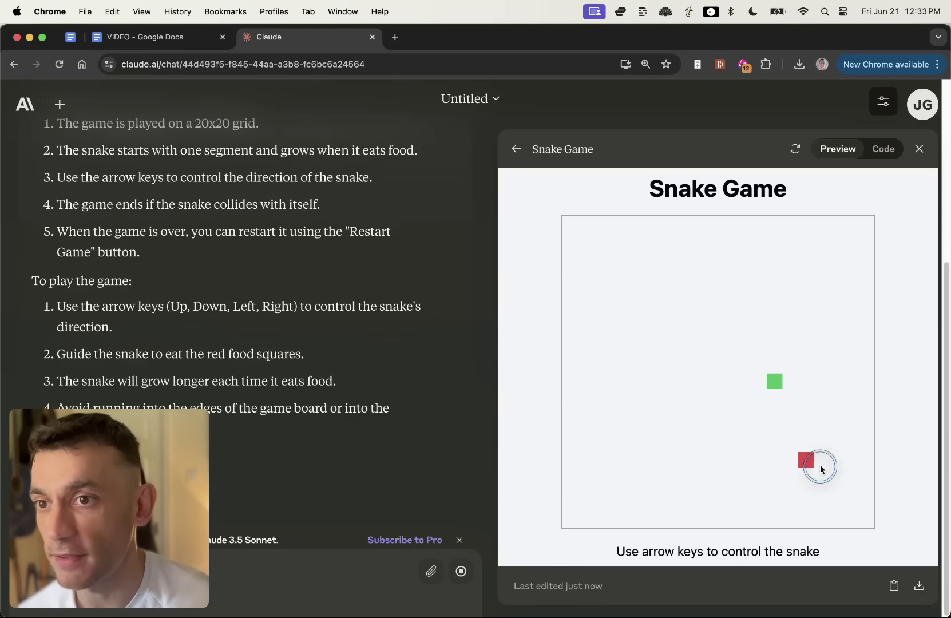
Step: Play the Snake game in the preview, steering the snake around the board to eat the red food squares
key("Down")
key("Left")
key("Up")
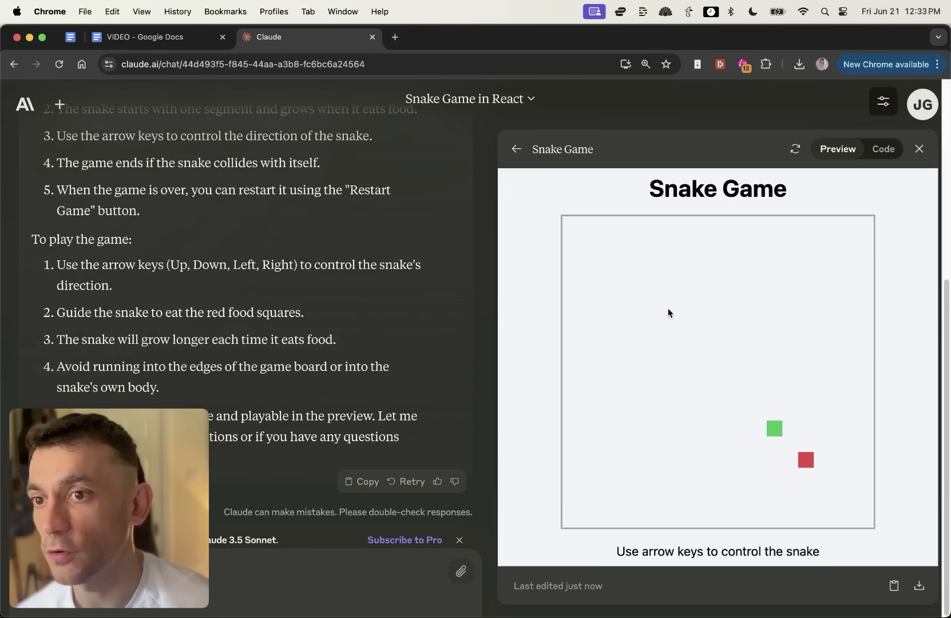
key("Left")
key("Up")
key("Left")
key("Up")
key("Left")
key("Down")
key("Left")
key("Down")
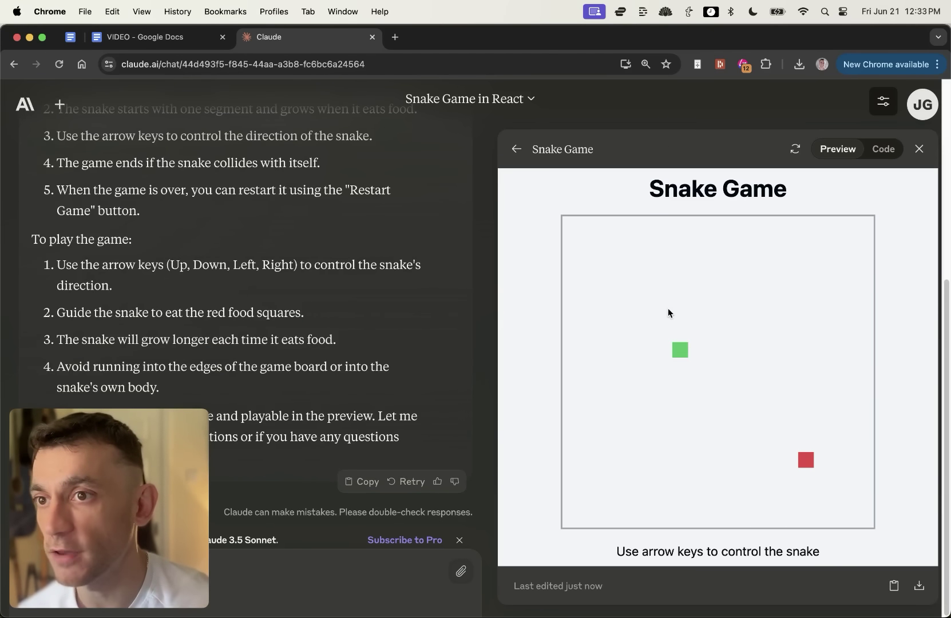
key("Up")
key("Left")
key("Down")
key("Up")
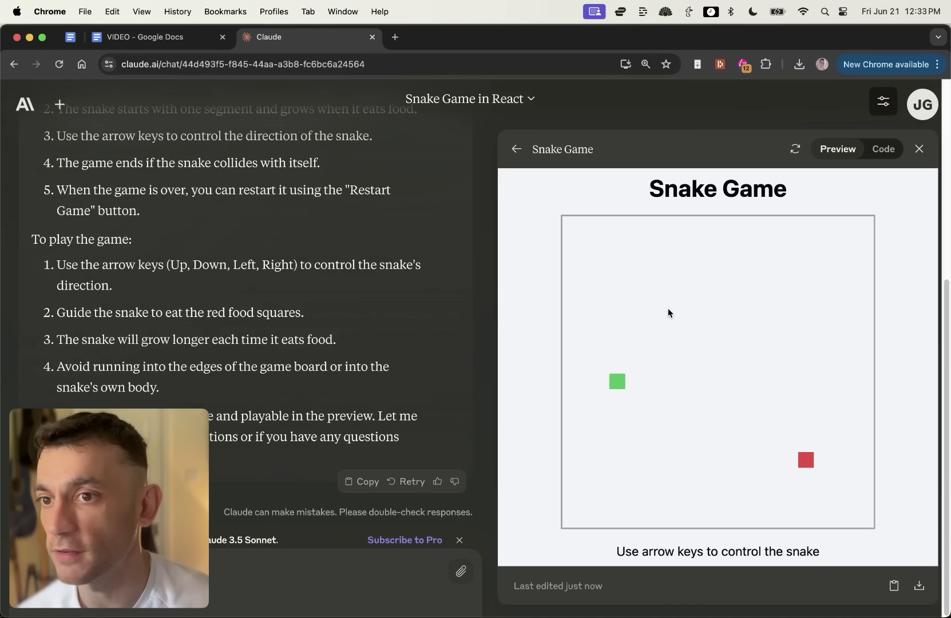
key("Right")
key("Down")
key("Right")
key("Down")
key("Right")
key("Down")
key("Right")
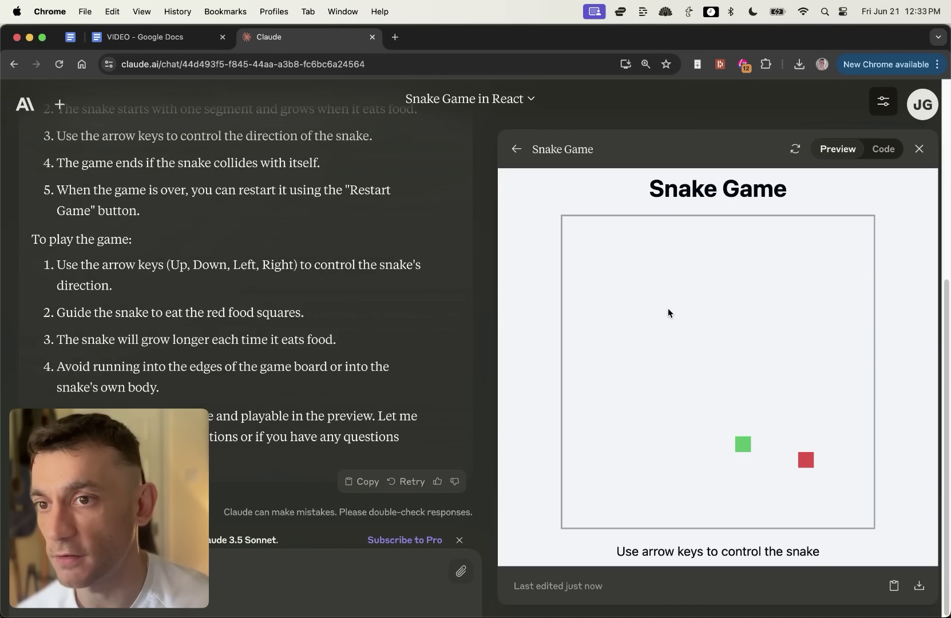
key("Down")
key("Right")
key("Up")
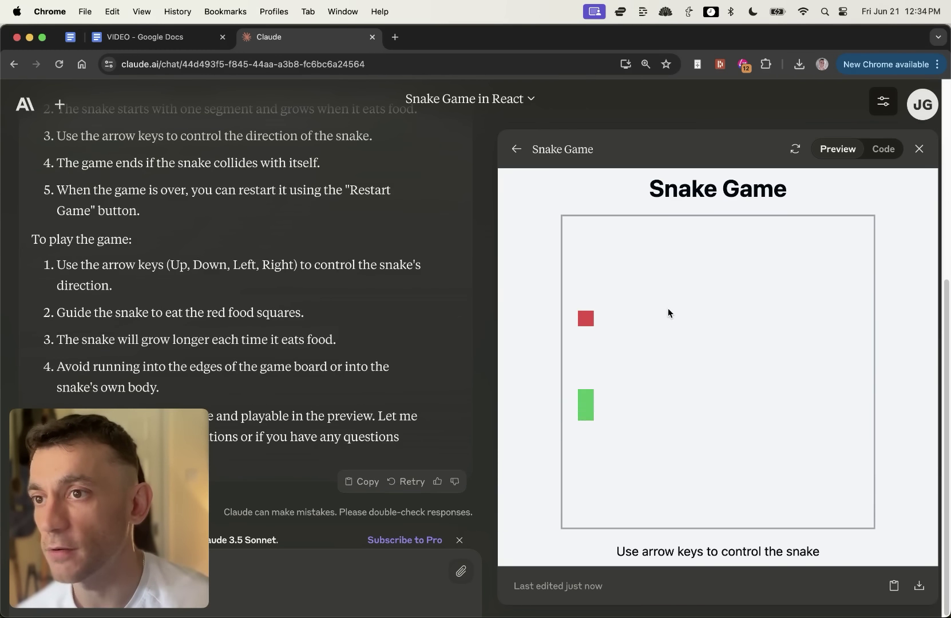
key("Down")
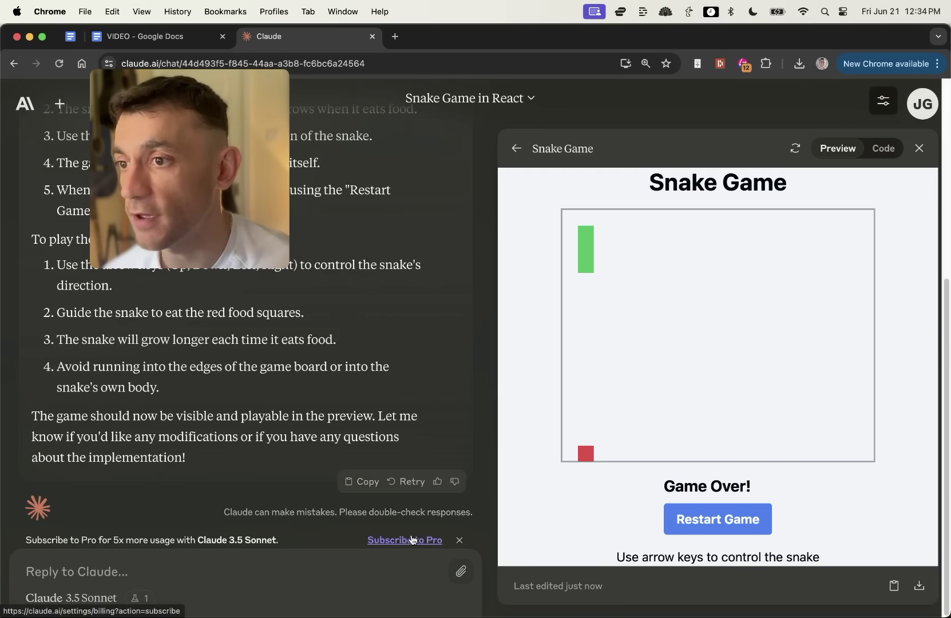
Step: Start a new chat with the prompt "Code a topical map generator tool for SEO and allow me to preview it"
left_click(128, 572)
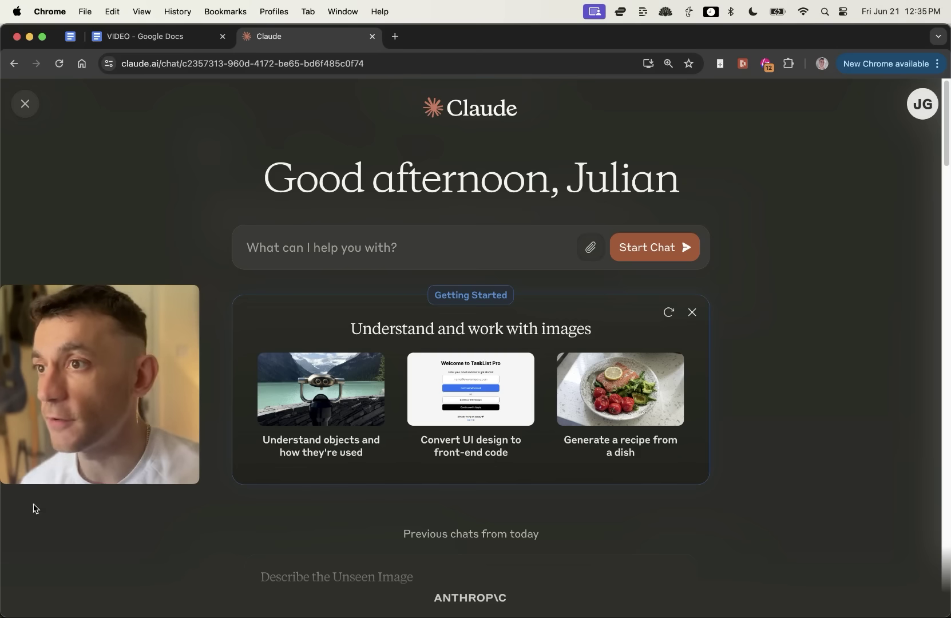
left_click_drag(104, 366, 111, 471)
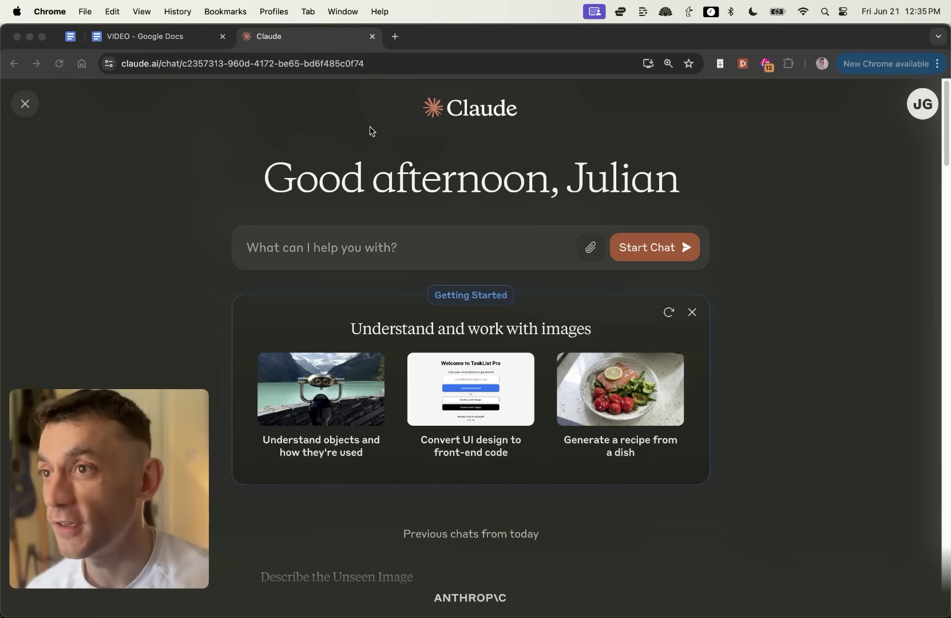
left_click(297, 226)
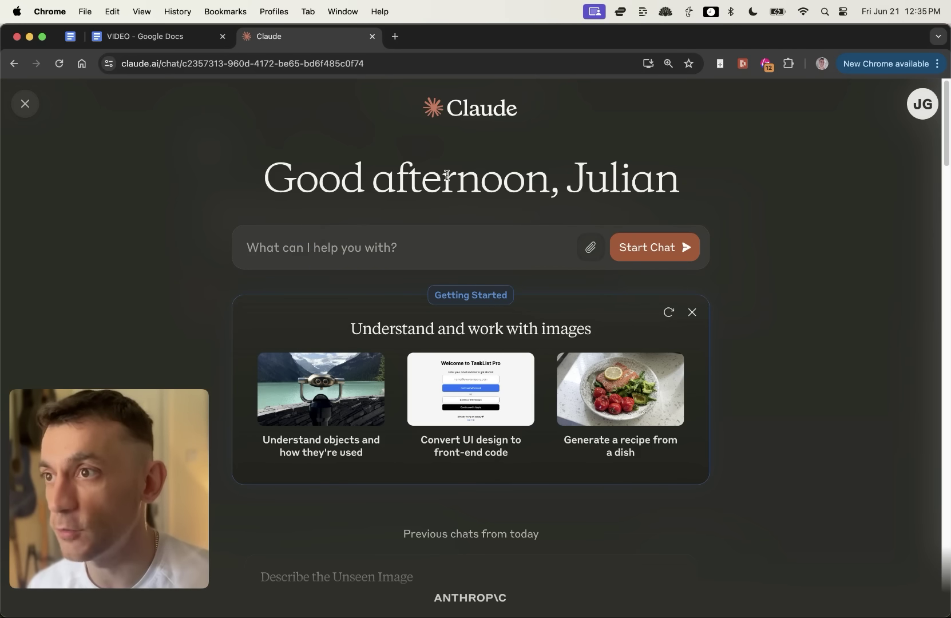
type("Code a topical map generator for SEO and allow me to preview it")
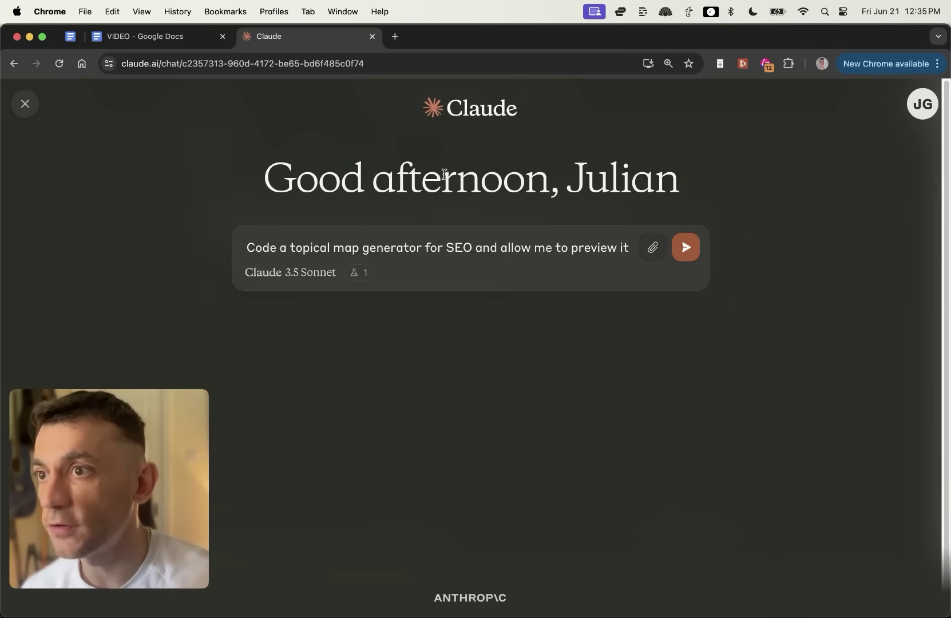
left_click(424, 247)
type("tool")
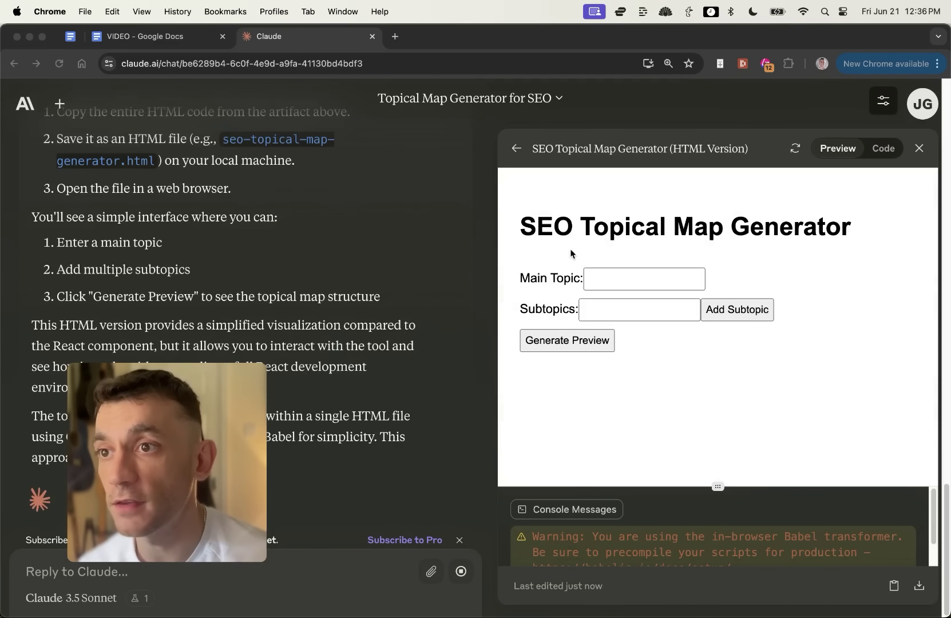
Step: In the topical map generator preview, enter Birds as main topic and bird feeders as subtopic, and add an empty second subtopic field
left_click(637, 274)
left_click(630, 305)
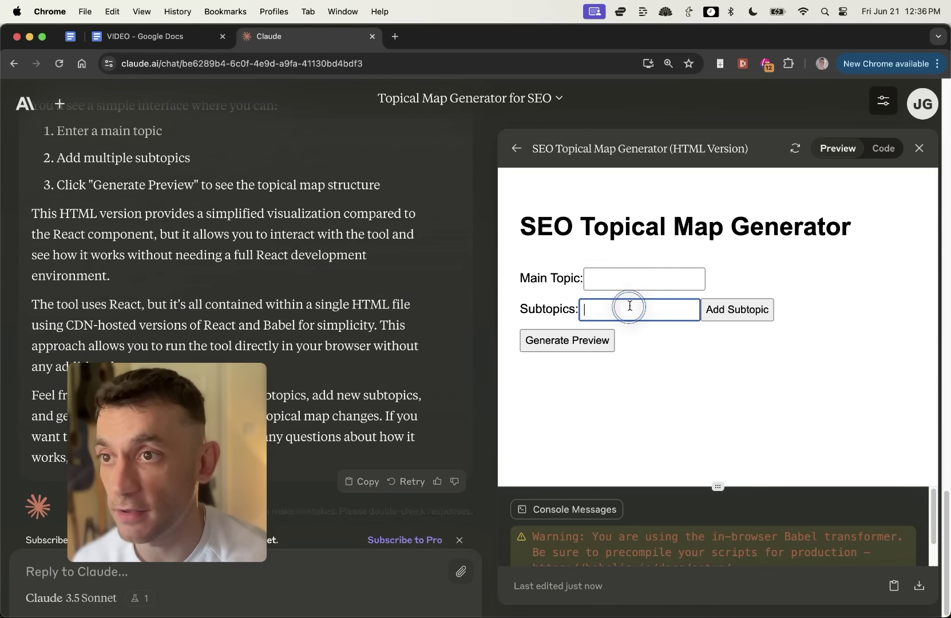
left_click(619, 278)
left_click(625, 312)
left_click(627, 286)
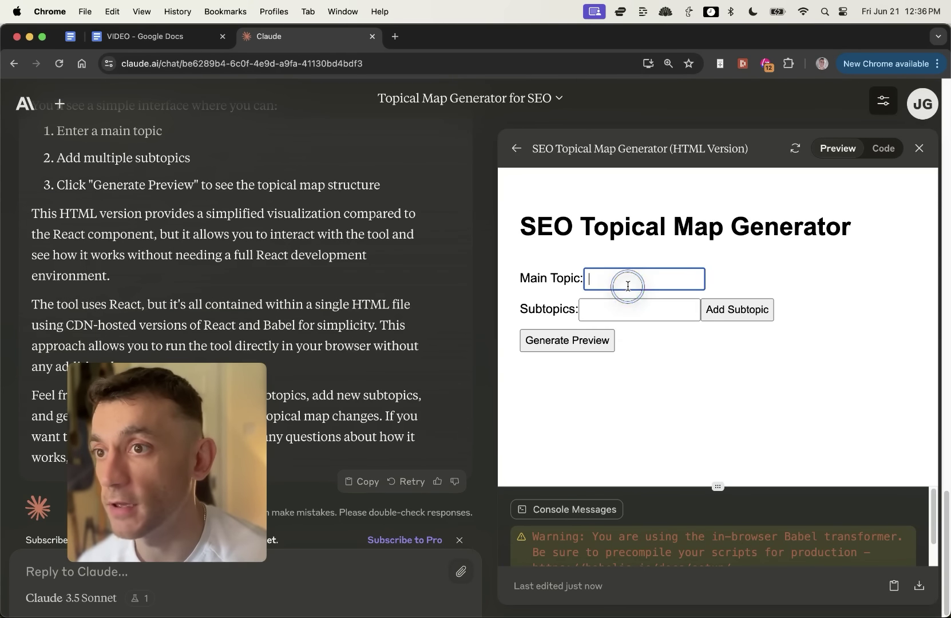
left_click(637, 276)
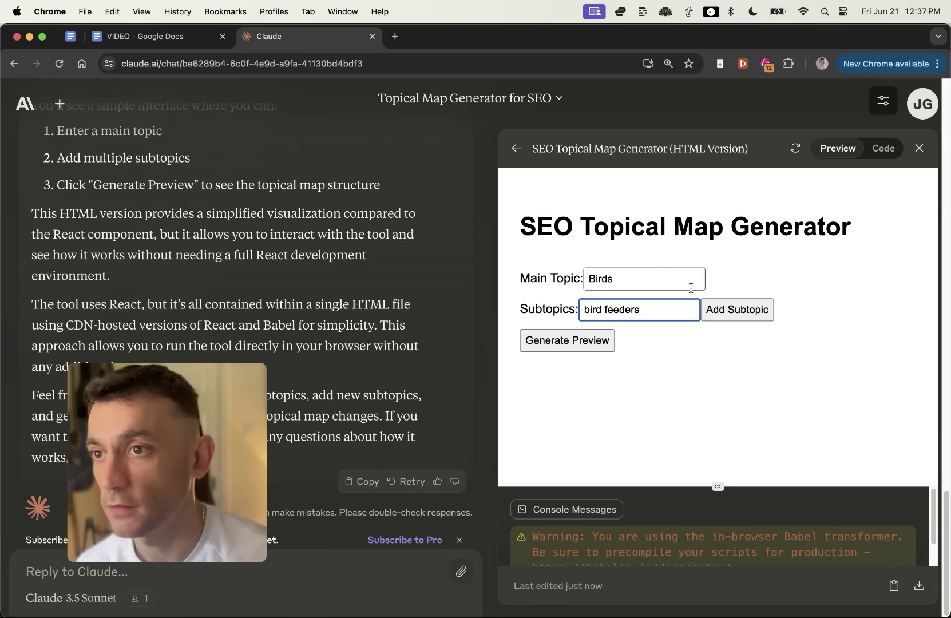
left_click(745, 313)
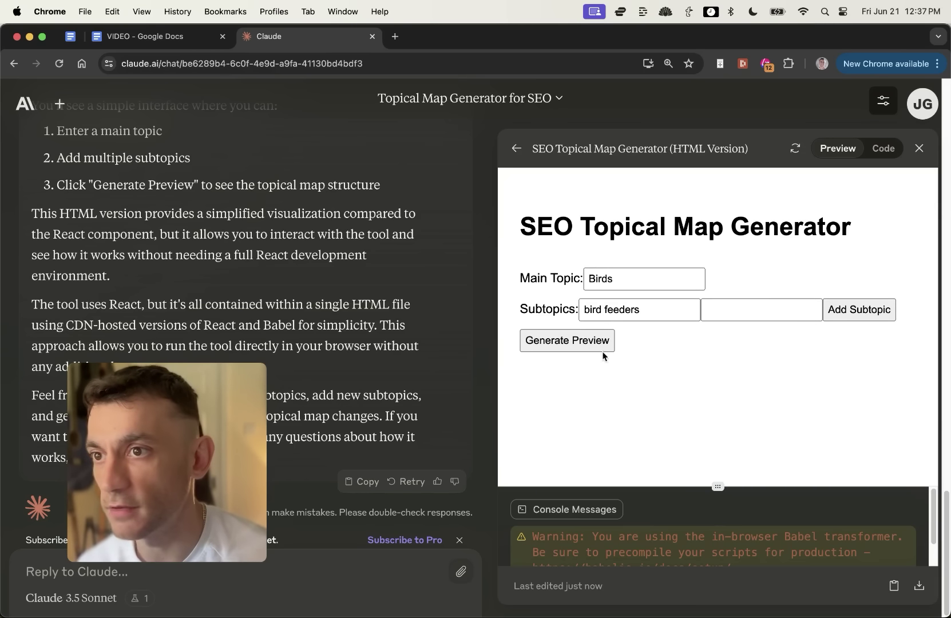
Step: Generate the topical map preview and review the resulting outline
left_click(564, 341)
scroll(629, 389, "down", 1)
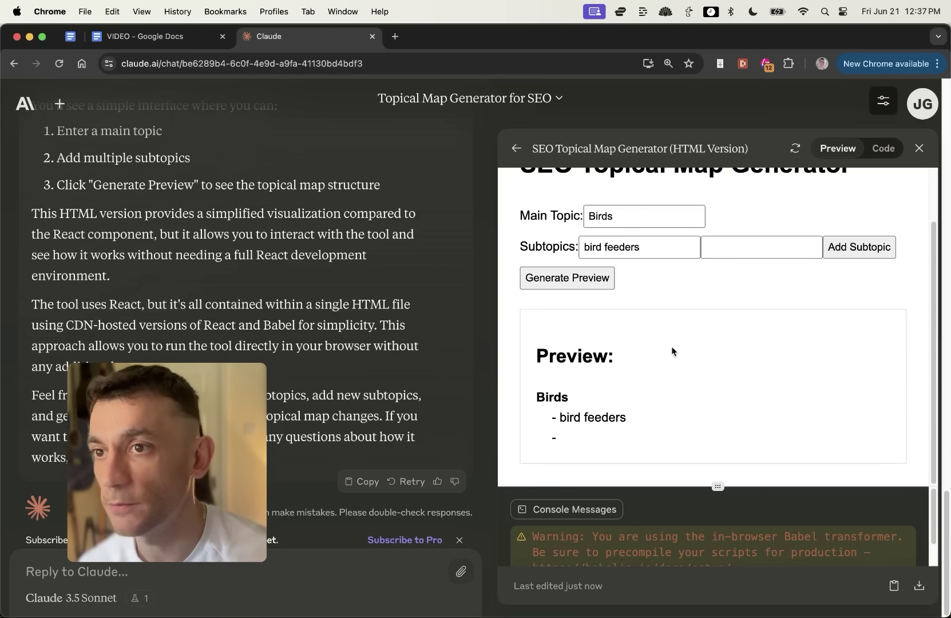
scroll(570, 397, "down", 1)
left_click_drag(538, 349, 642, 465)
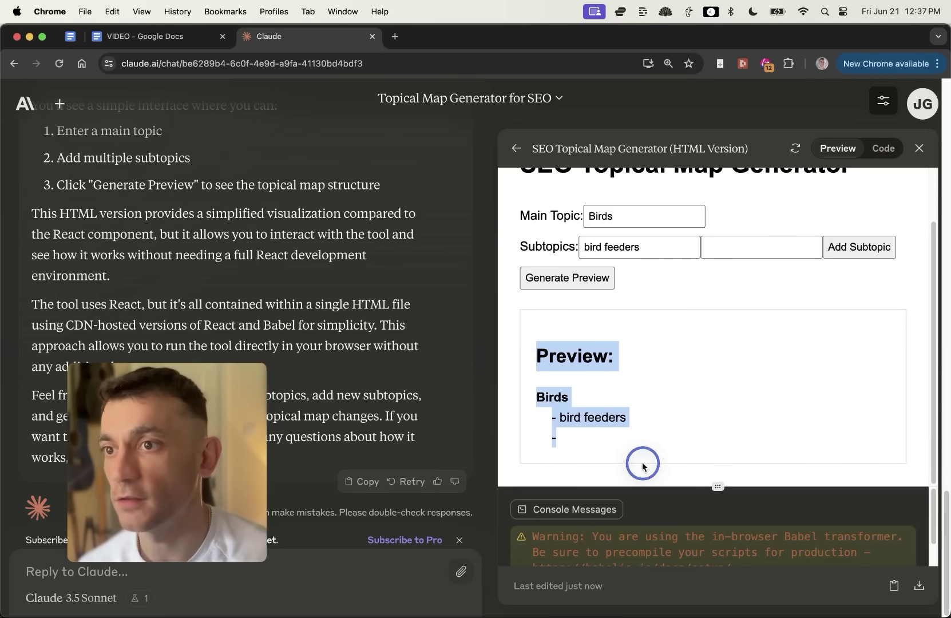
left_click(602, 359)
scroll(554, 416, "up", 2)
scroll(666, 358, "down", 2)
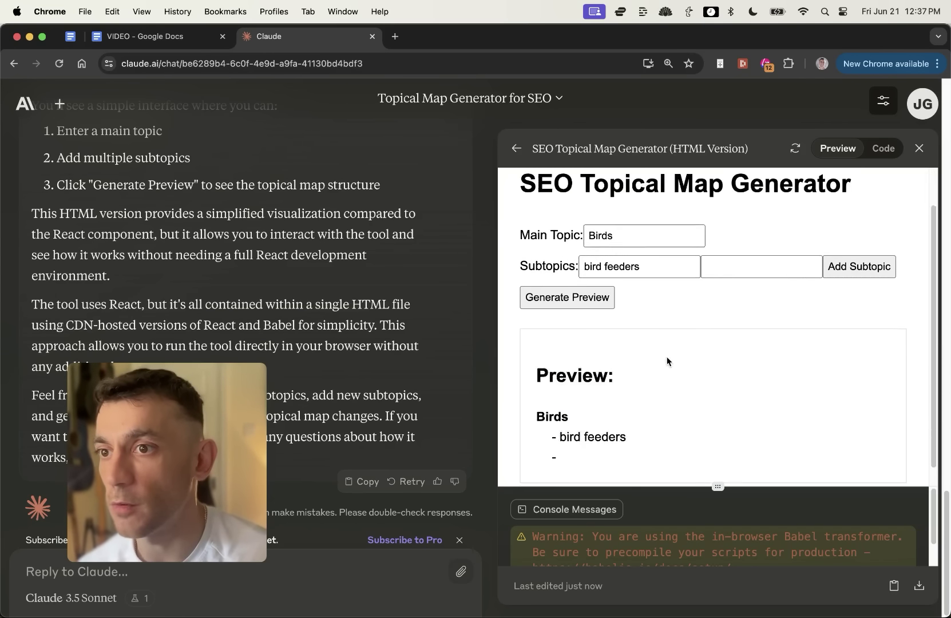
Step: Send Claude the follow-up "Get the tool to come up with ideas for me, based on the topics I type in."
mouse_move(221, 548)
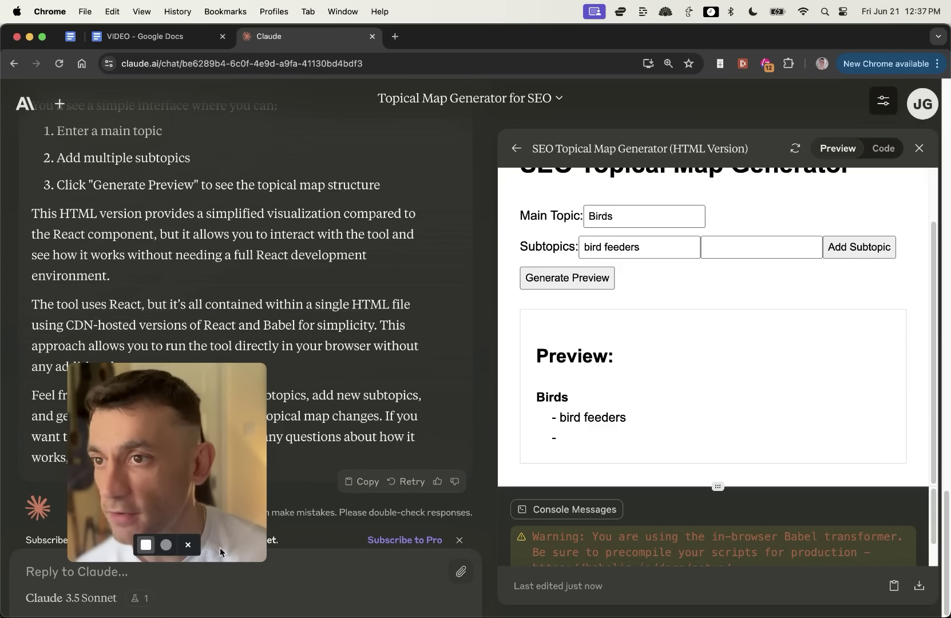
left_click_drag(151, 455, 111, 249)
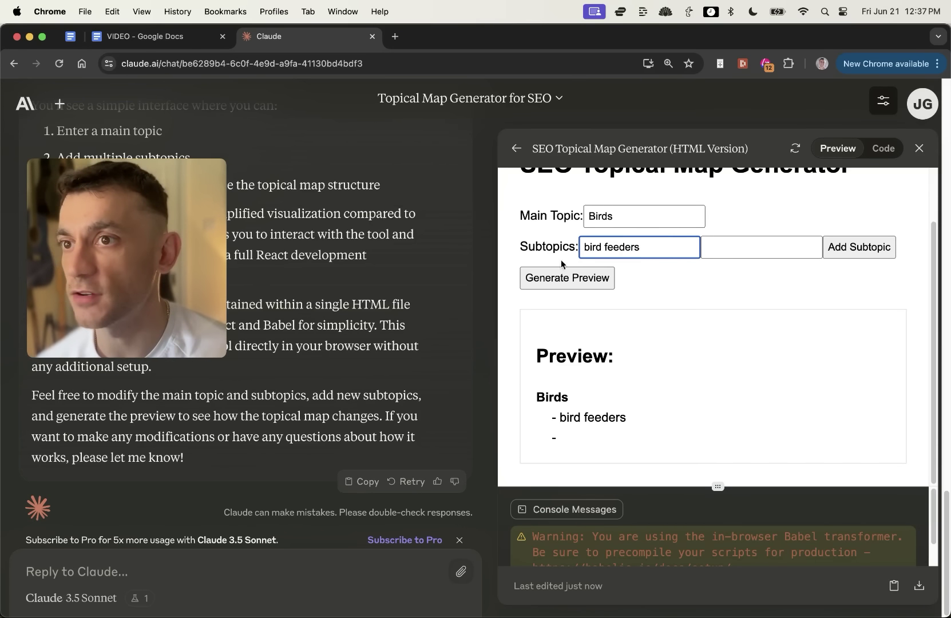
left_click(287, 599)
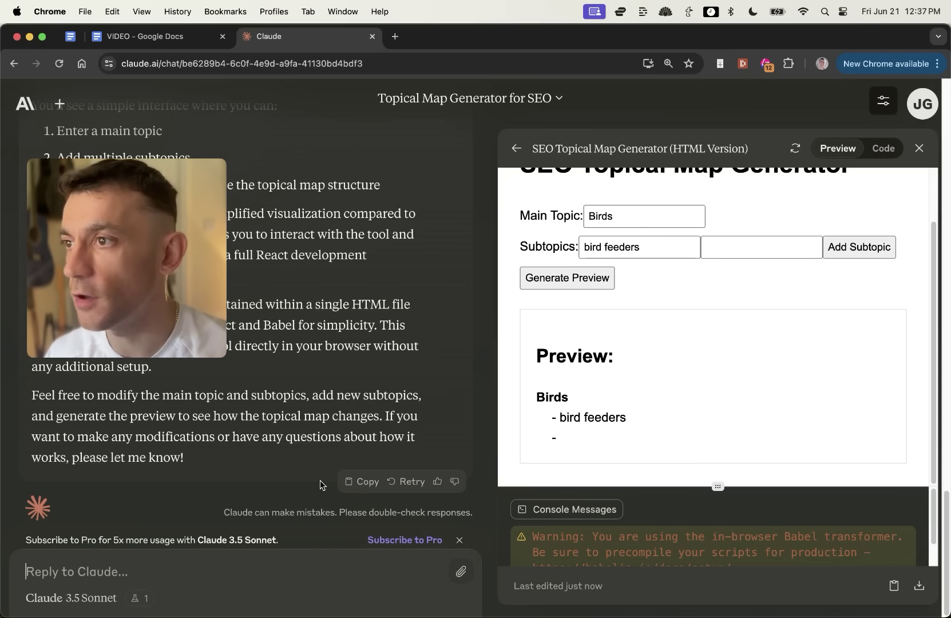
type("Create")
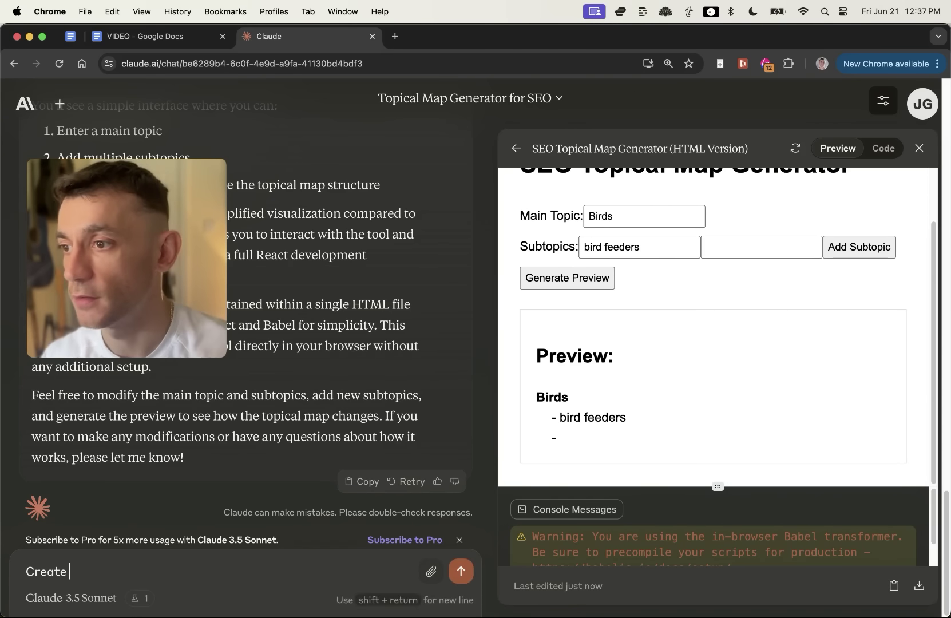
type("Ge ")
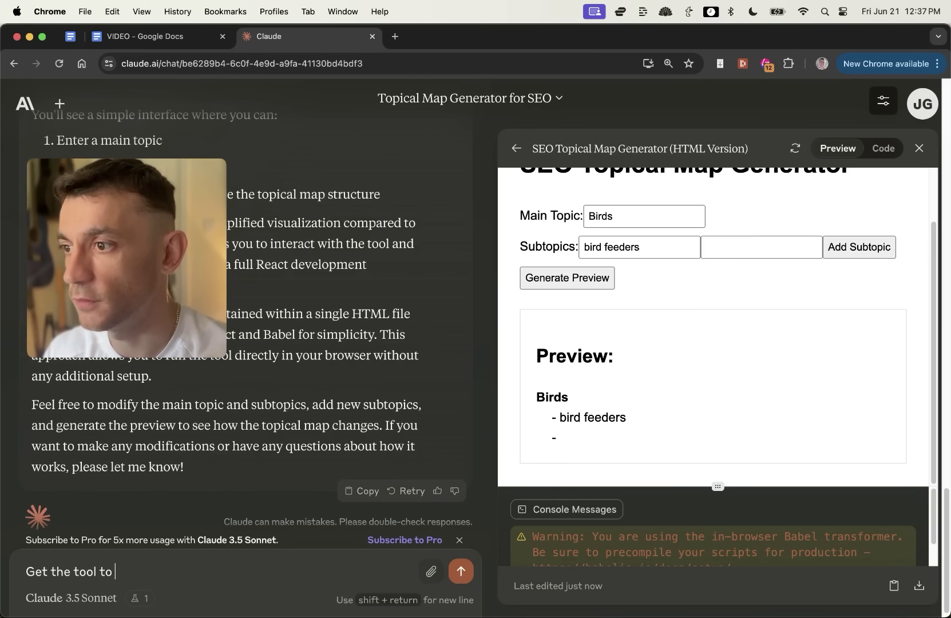
type("t the tool to come up with ideas for ")
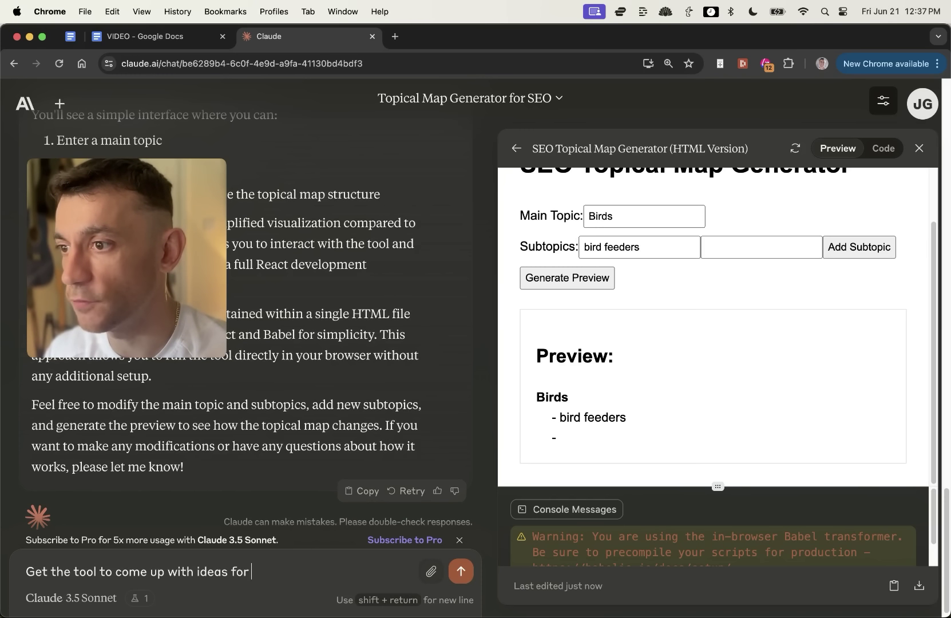
type("me, based on what I type")
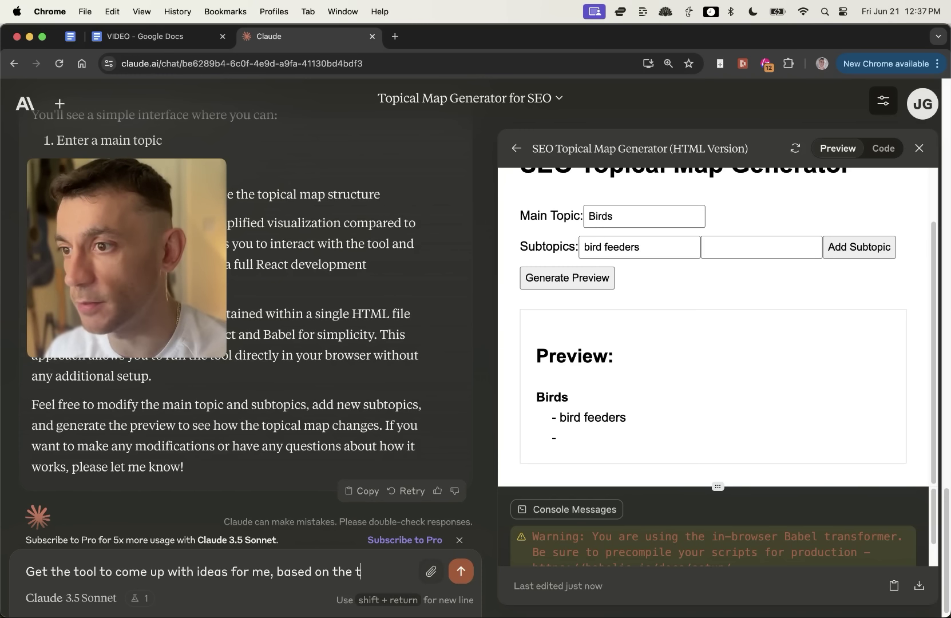
type(" I type in")
type(".")
key("Return")
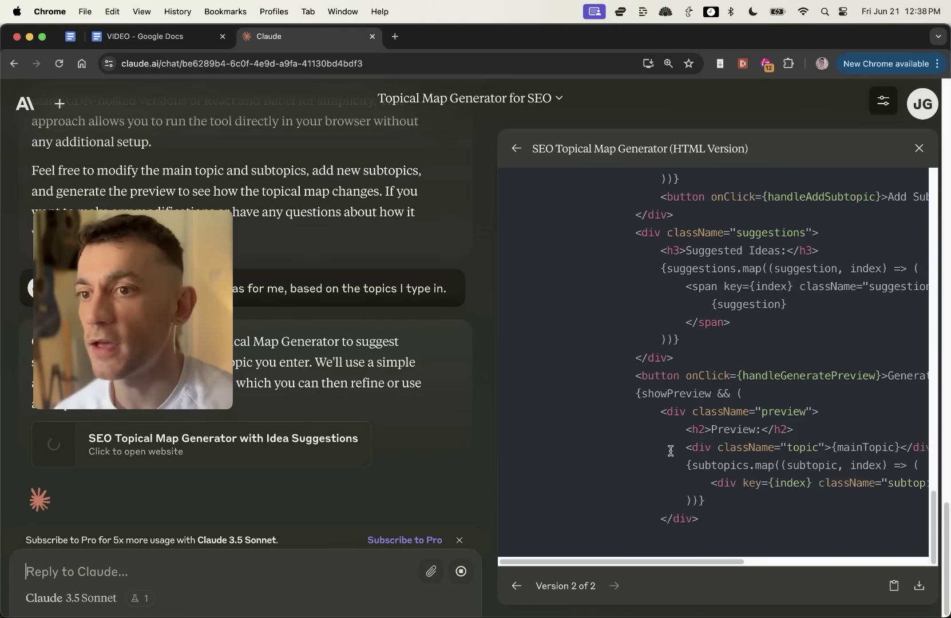
Step: Clear and re-enter Birds as the main topic in the updated generator, and look over the suggested ideas
double_click(613, 283)
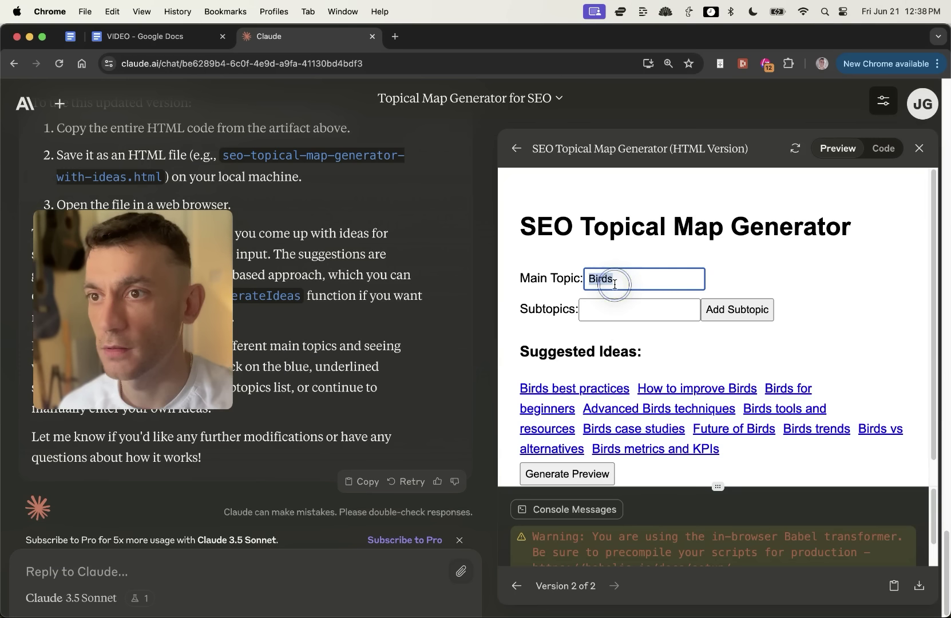
key("BackSpace")
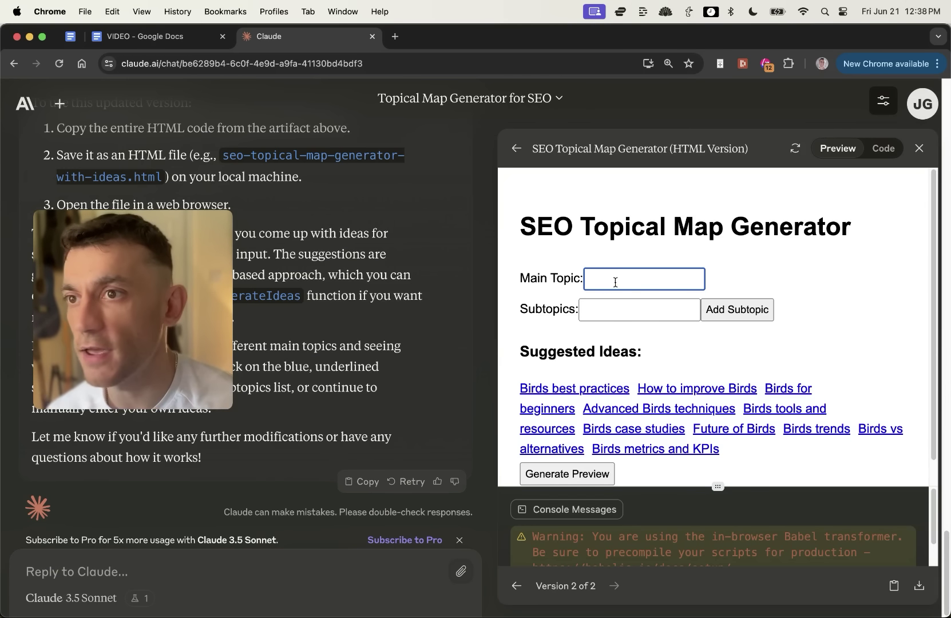
type("Birds")
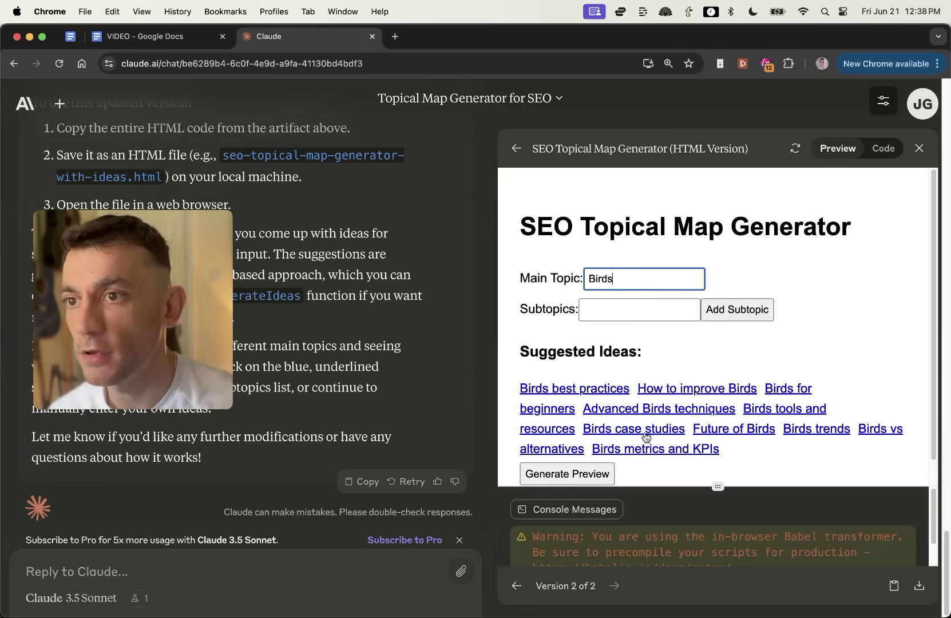
scroll(579, 373, "down", 1)
left_click_drag(523, 313, 779, 448)
left_click(780, 448)
Step: Enter bird feeder as the subtopic and generate the topical map preview
left_click(632, 292)
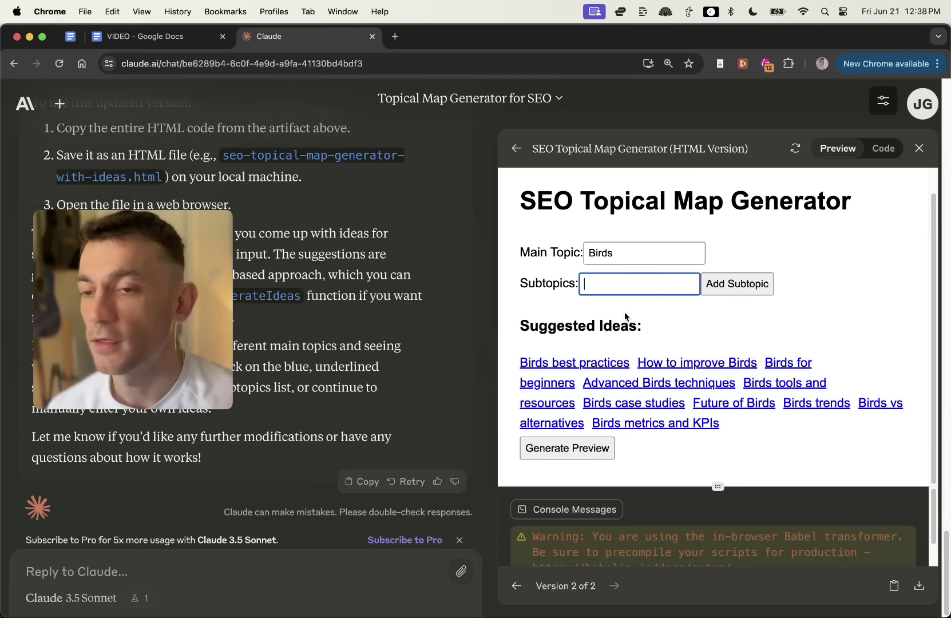
type("bird feeder")
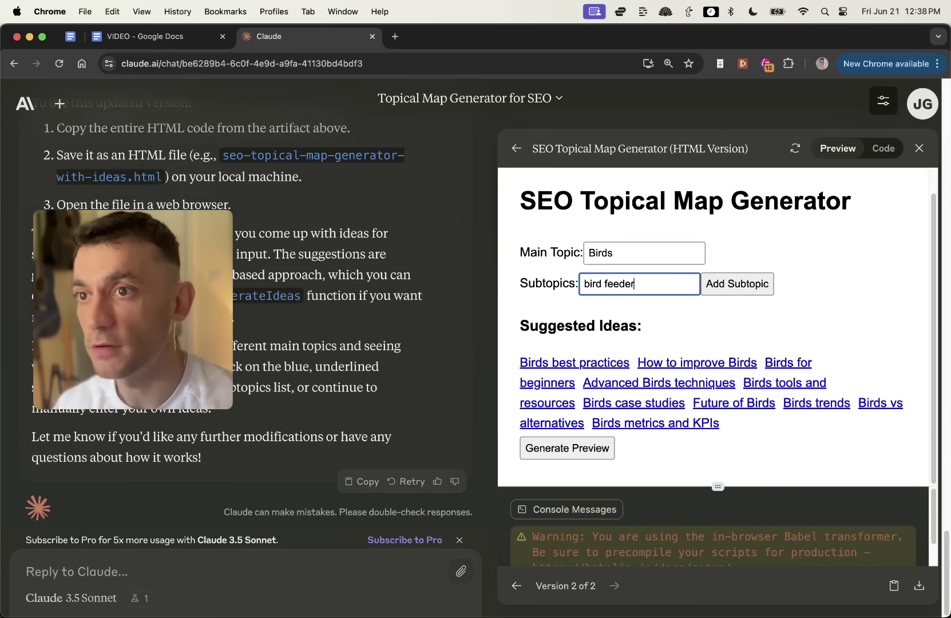
scroll(574, 423, "down", 3)
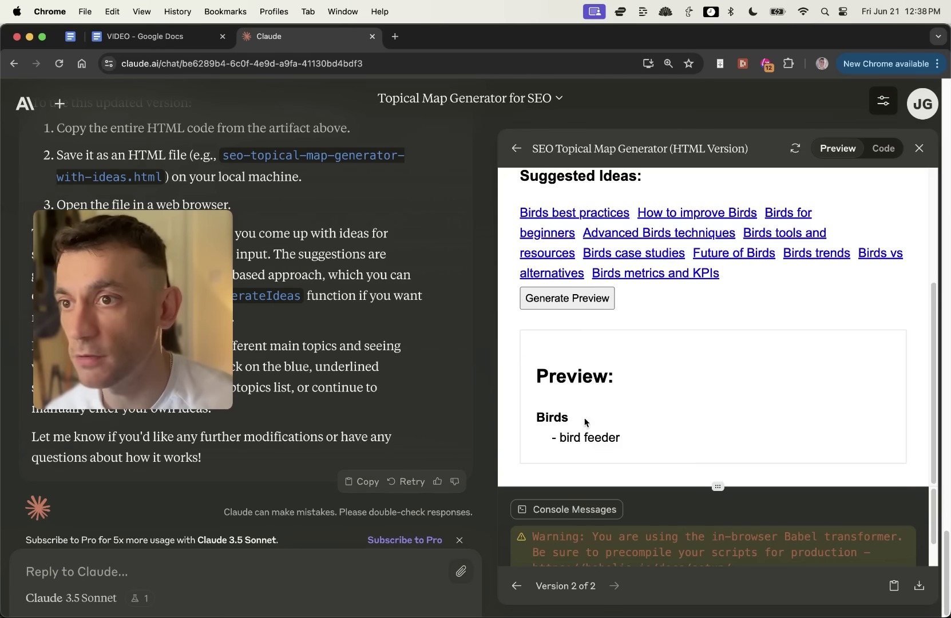
Step: Add the suggestions Birds best practices, How to improve Birds, Birds for beginners, Advanced Birds techniques and Birds case studies as subtopics, and review the preview
scroll(583, 419, "up", 3)
left_click(599, 388)
left_click(644, 388)
scroll(616, 412, "down", 2)
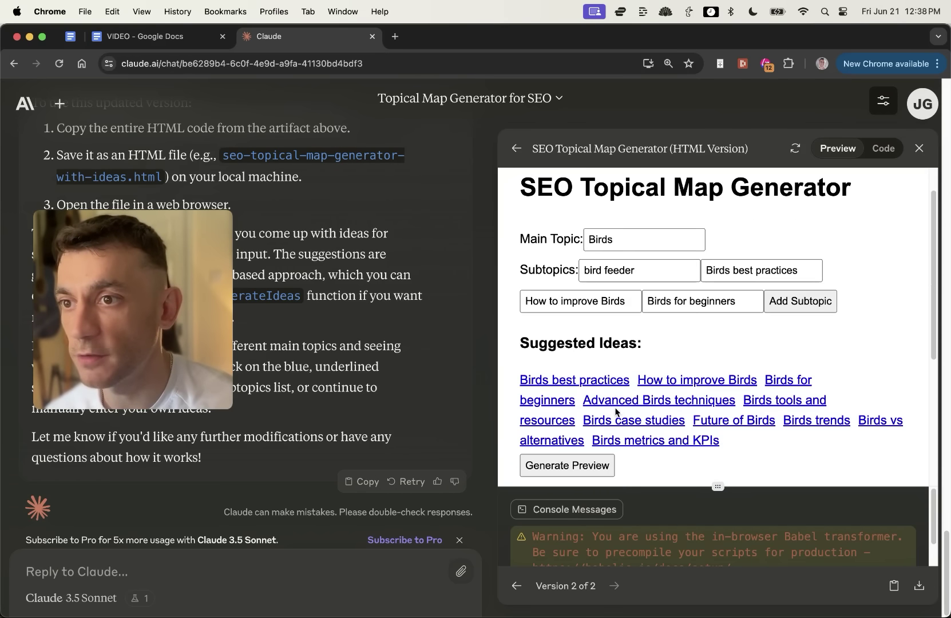
left_click(585, 400)
left_click(606, 419)
scroll(604, 374, "down", 5)
left_click_drag(529, 302, 721, 431)
scroll(719, 413, "up", 5)
Step: Send Claude a request for a SEO content outline tool that analyses content, scores how SEO optimized it is and updates with every improvement
left_click_drag(128, 331, 220, 268)
left_click(195, 562)
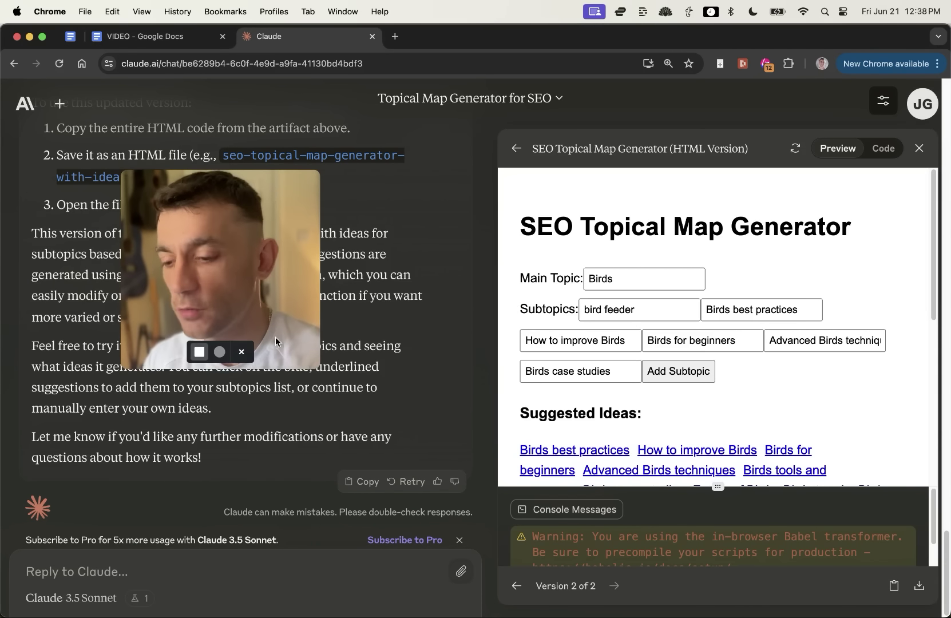
type("Content outline")
key("super+a")
type("Create a SEO content outline tool that analyses my content, and scores my content based on how SEO optimized it is + updates every time I improve the SEO content")
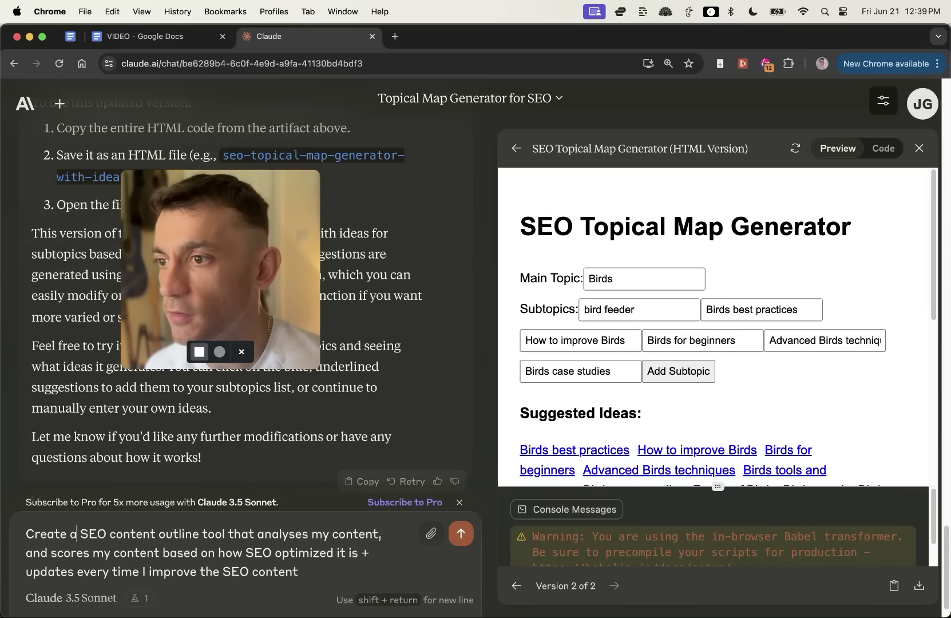
key("alt+Right")
key("alt+Right")
key("alt+Right")
key("alt+Right")
key("alt+Right")
key("alt+Right")
key("alt+Right")
key("alt+Right")
key("alt+Right")
key("alt+Right")
key("alt+Right")
key("alt+Right")
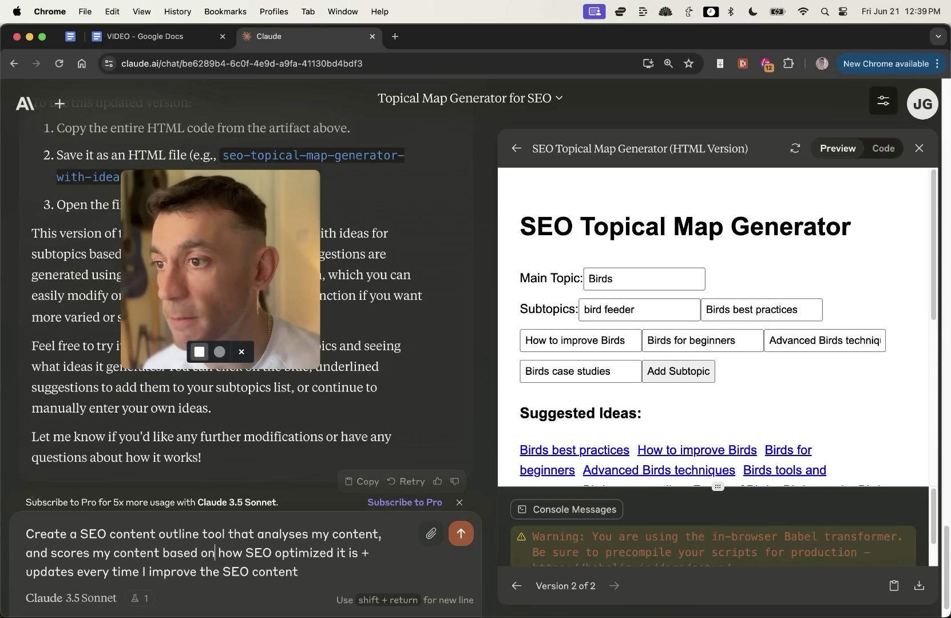
key("super+a")
key("Right")
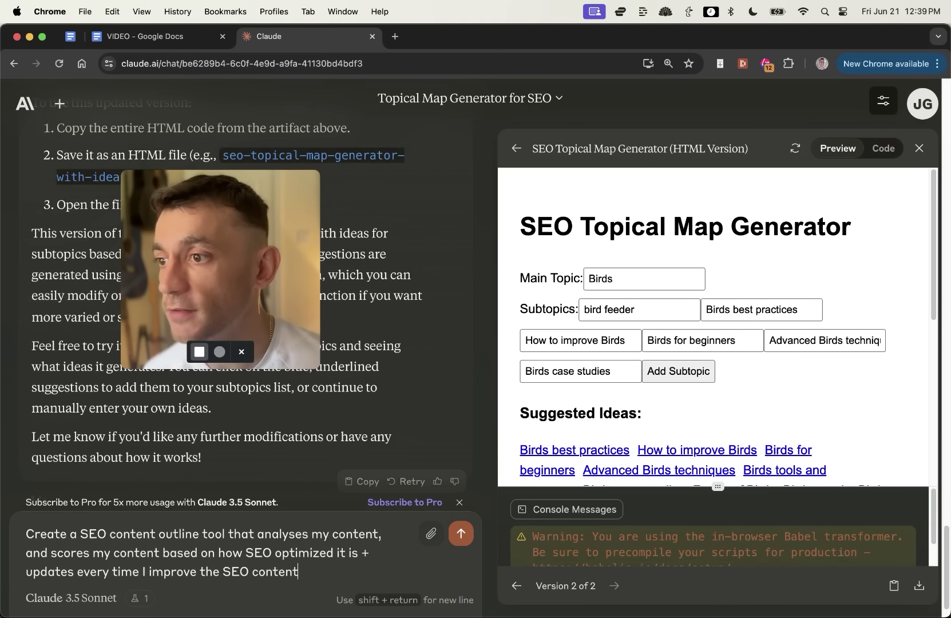
key("Return")
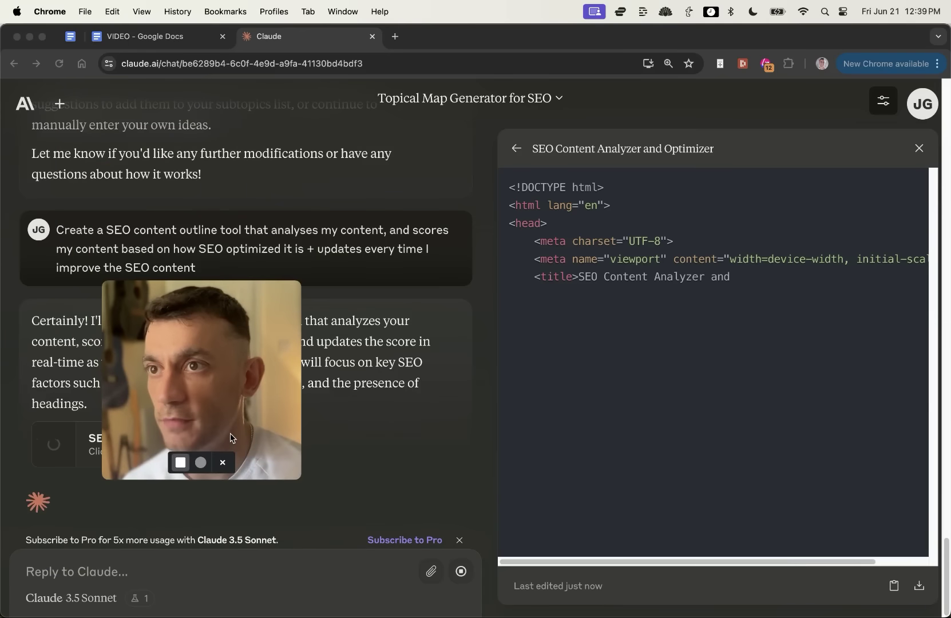
Step: Look through the generated code and the preview of the SEO Content Analyzer and Optimizer
left_click_drag(231, 437, 192, 461)
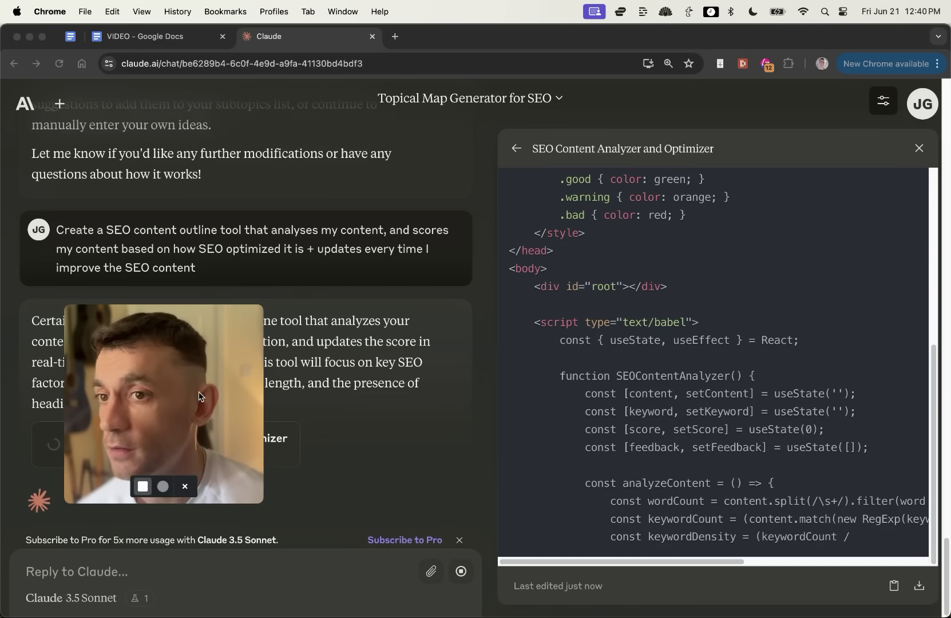
left_click_drag(200, 397, 180, 357)
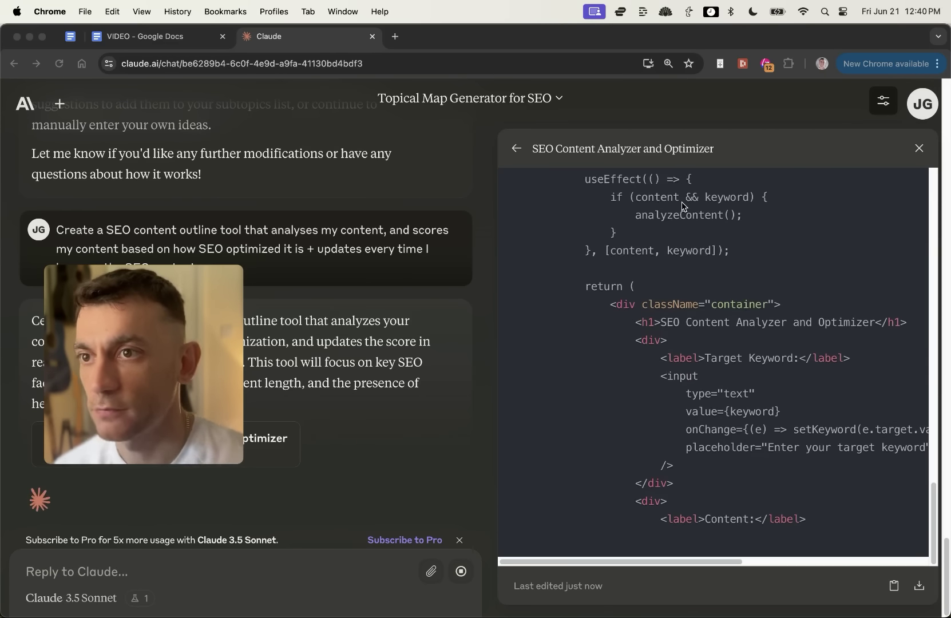
scroll(681, 201, "up", 10)
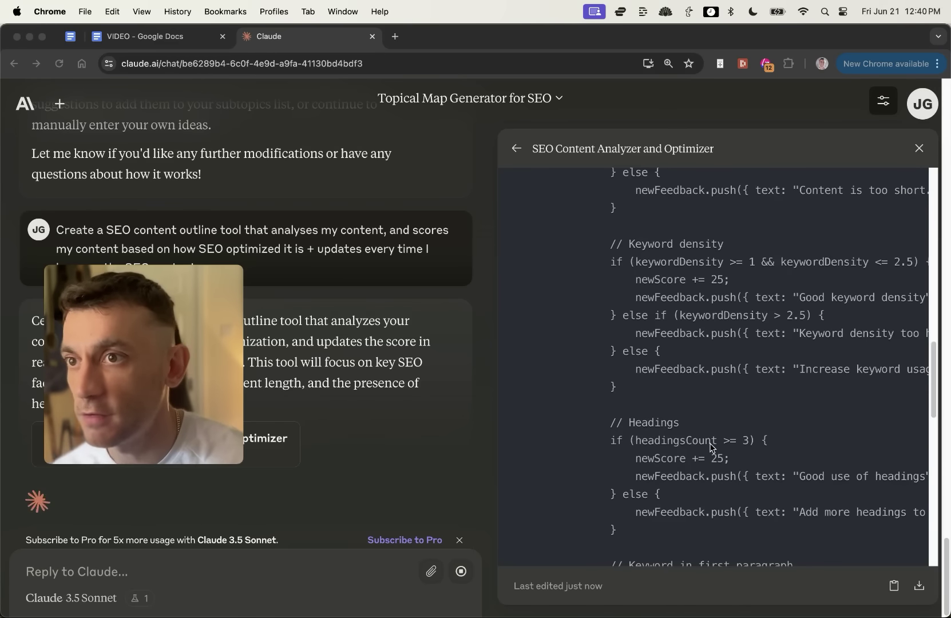
scroll(663, 398, "up", 10)
scroll(664, 397, "down", 20)
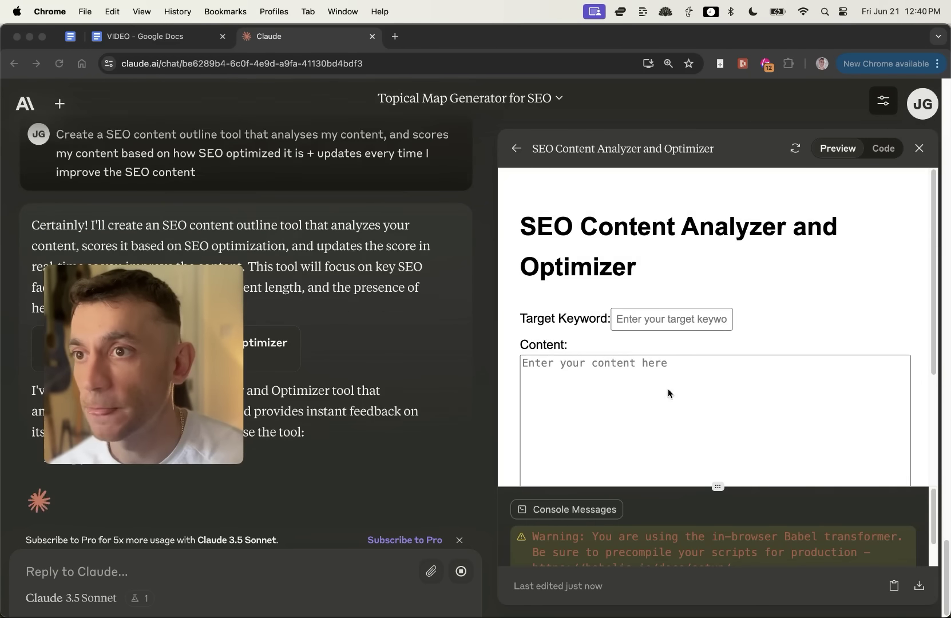
scroll(618, 401, "down", 1)
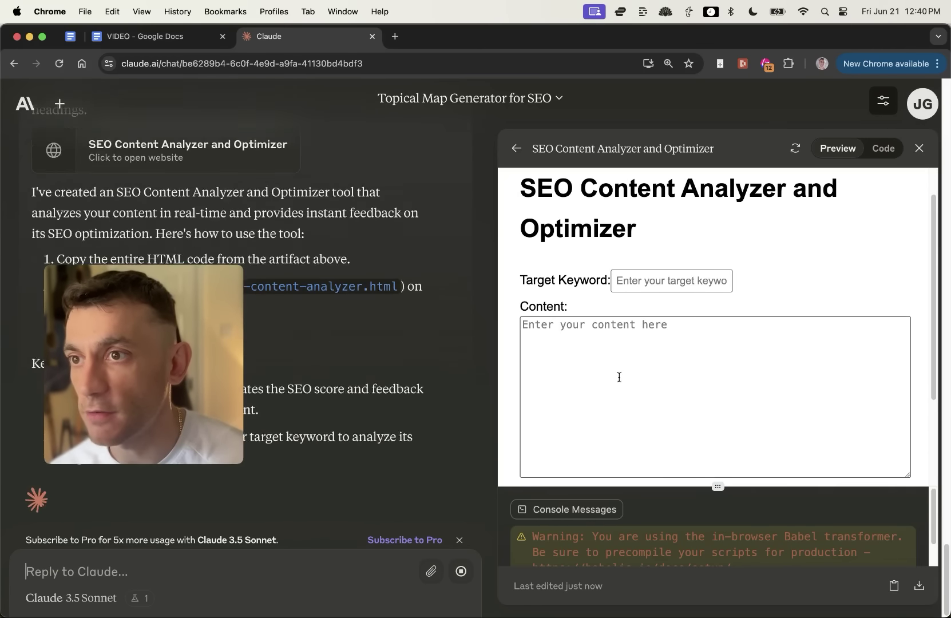
Step: Copy the phrase Small Yellow Birds from the Chipper Birds article title for use as the analyzer's target keyword
left_click(619, 338)
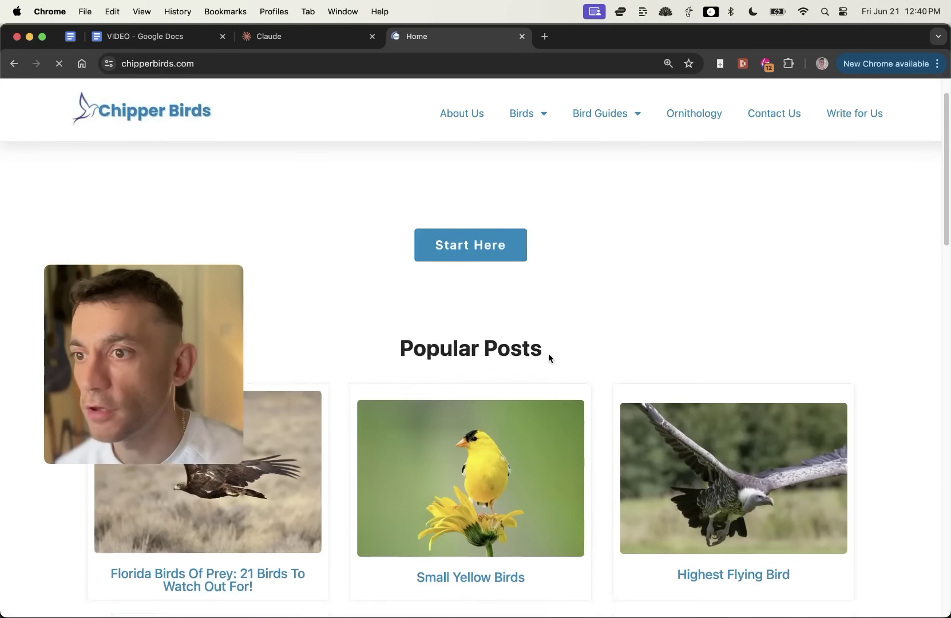
scroll(548, 353, "down", 2)
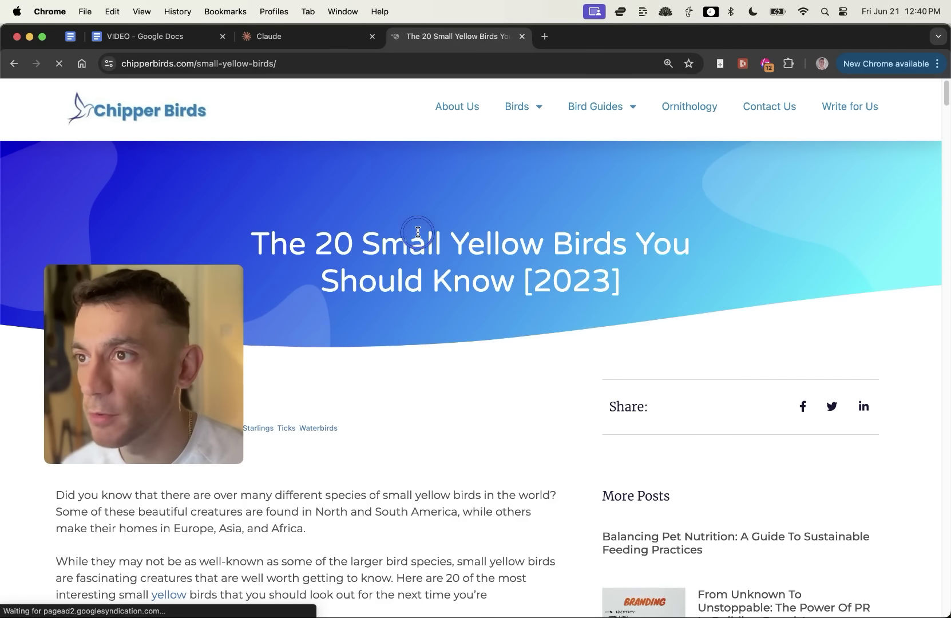
left_click_drag(525, 226, 579, 232)
key("super+c")
key("ctrl+shift+Tab")
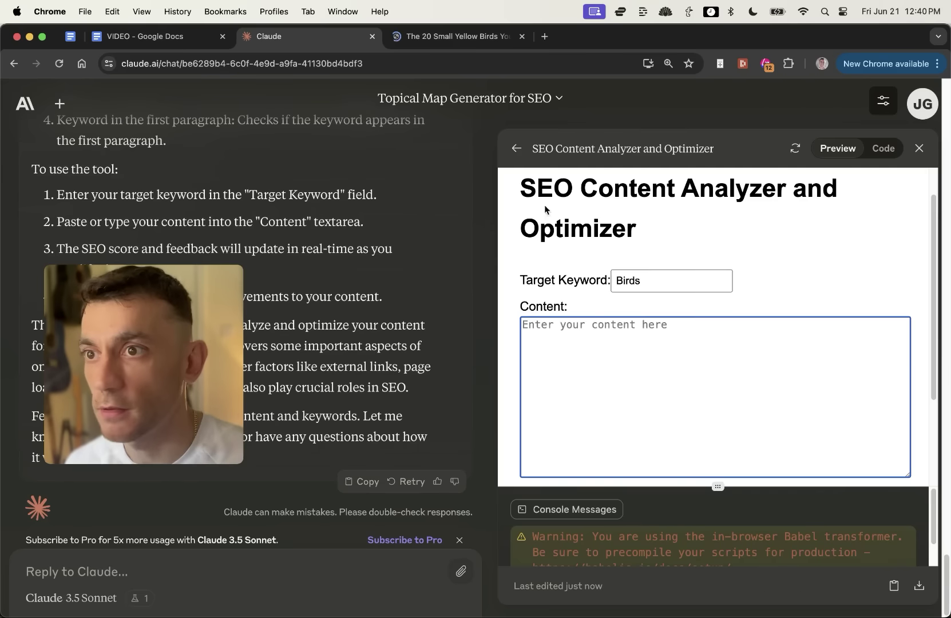
Step: Copy the Chipper Birds article text from its introduction through Final Thoughts and paste it as the analyzer's content
key("ctrl+Tab")
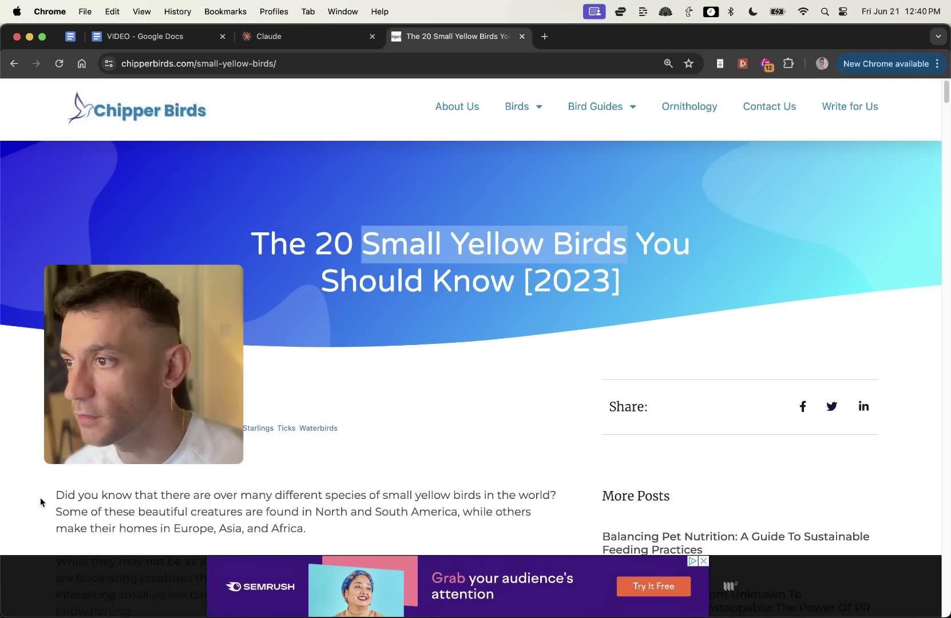
left_click_drag(40, 501, 255, 493)
scroll(302, 461, "down", 20)
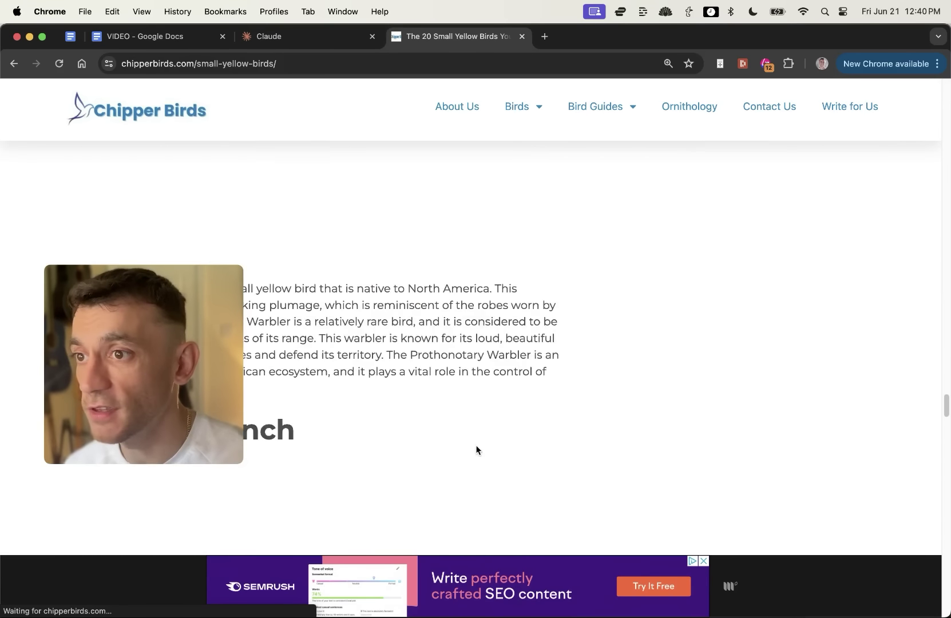
scroll(476, 446, "down", 20)
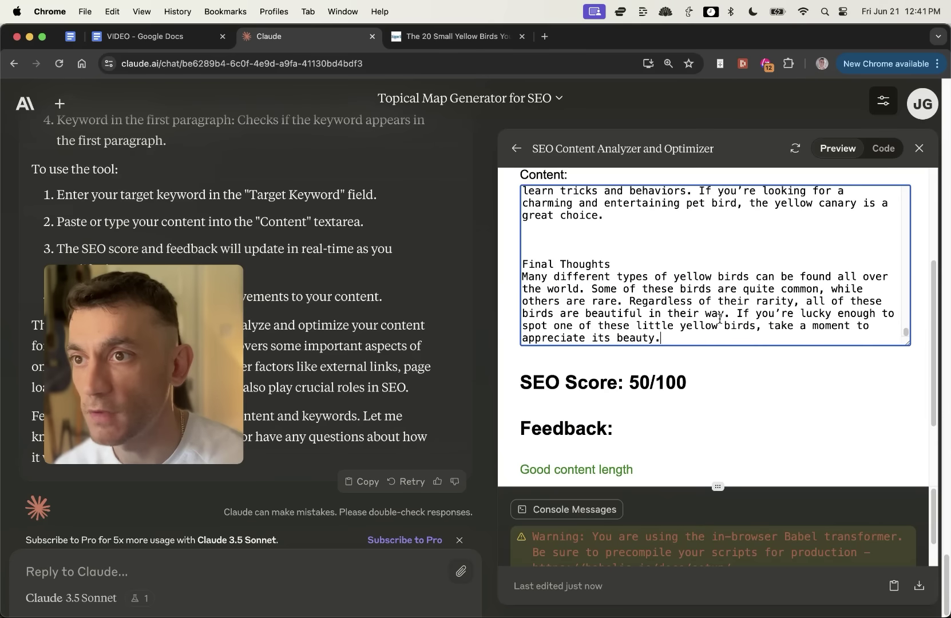
Step: Examine the SEO score and feedback for the pasted article, along with the scoring criteria in Claude's reply
left_click_drag(519, 386, 725, 392)
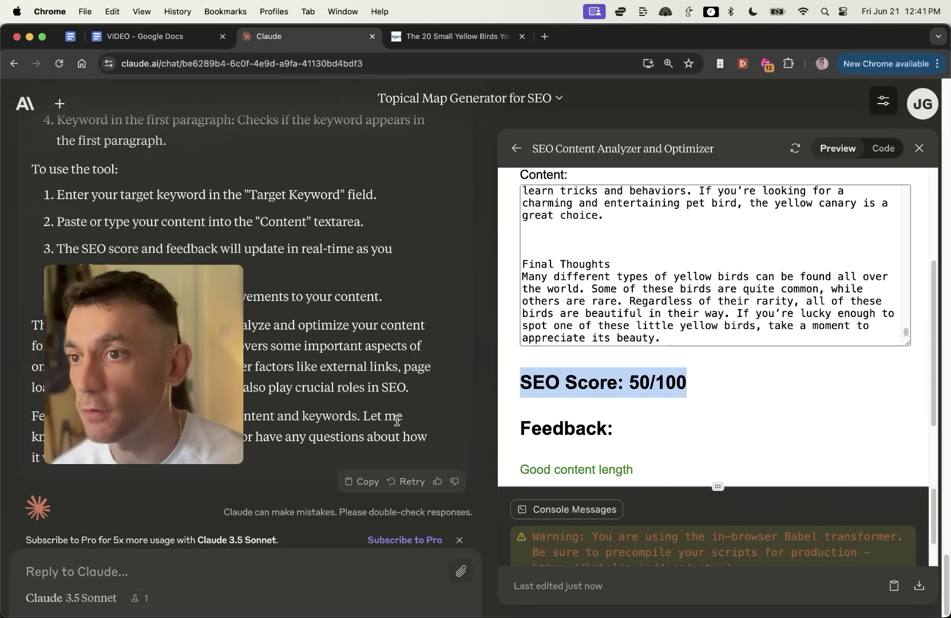
scroll(673, 407, "down", 4)
left_click_drag(518, 379, 768, 452)
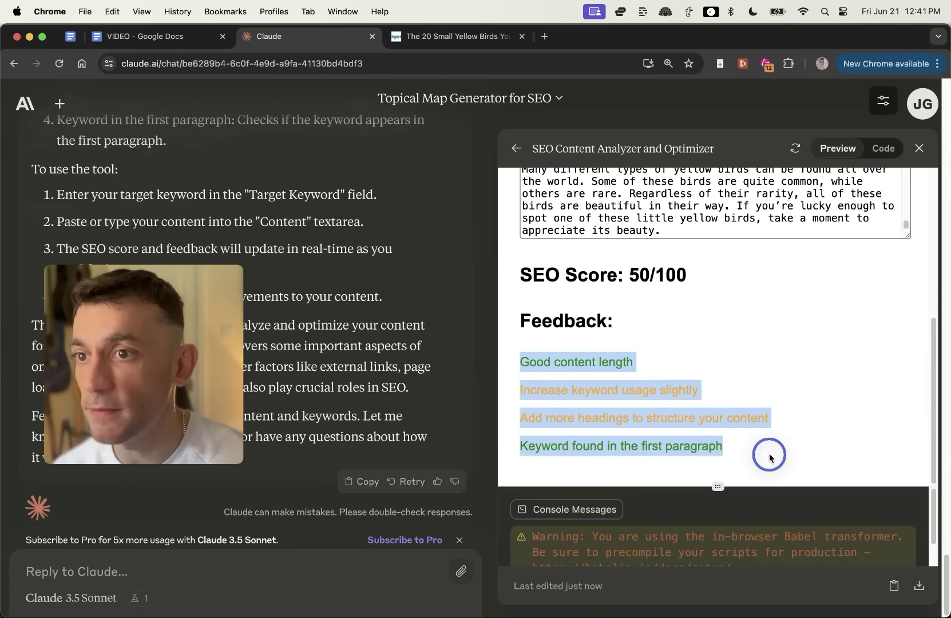
left_click(760, 455)
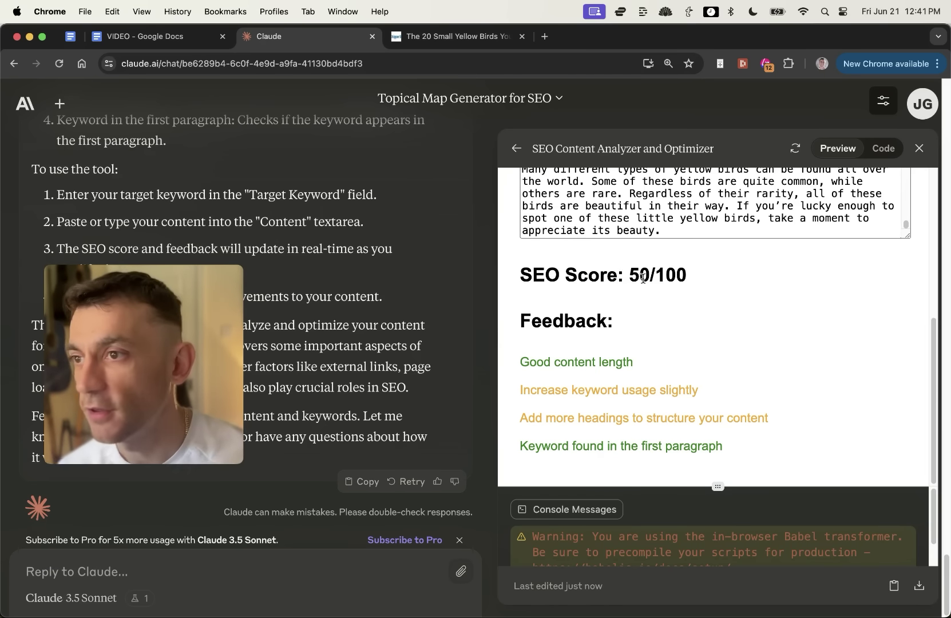
scroll(333, 323, "up", 10)
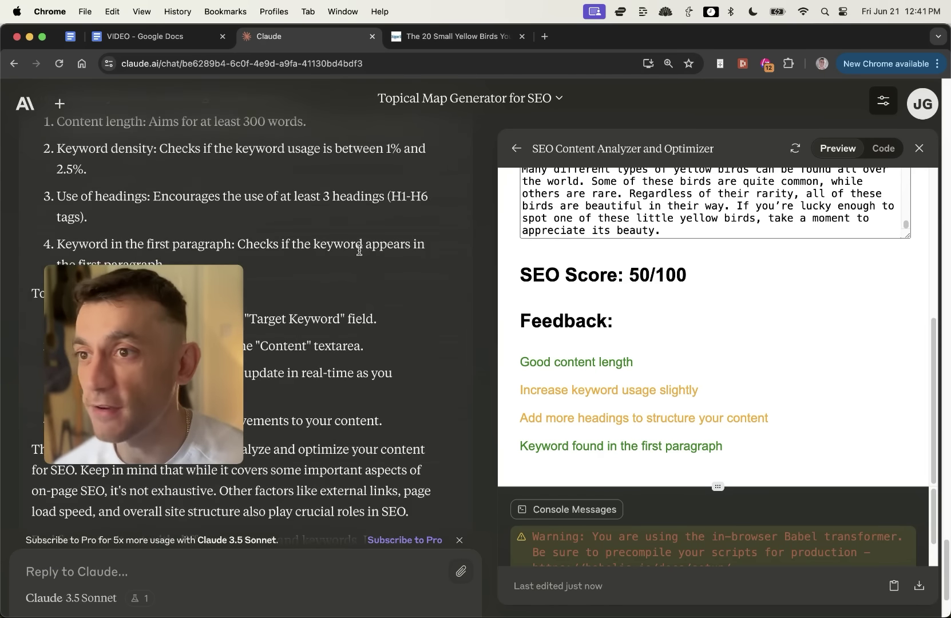
scroll(335, 310, "up", 5)
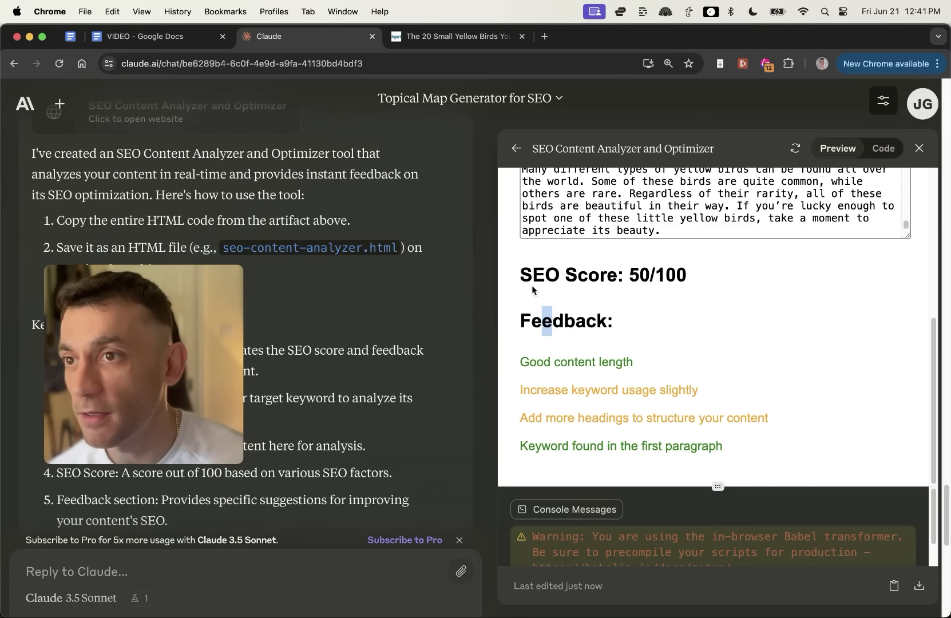
left_click_drag(520, 279, 722, 278)
left_click(717, 279)
Step: Compare the target keyword and content with each feedback item on length, keyword usage, headings and first paragraph
scroll(708, 229, "up", 3)
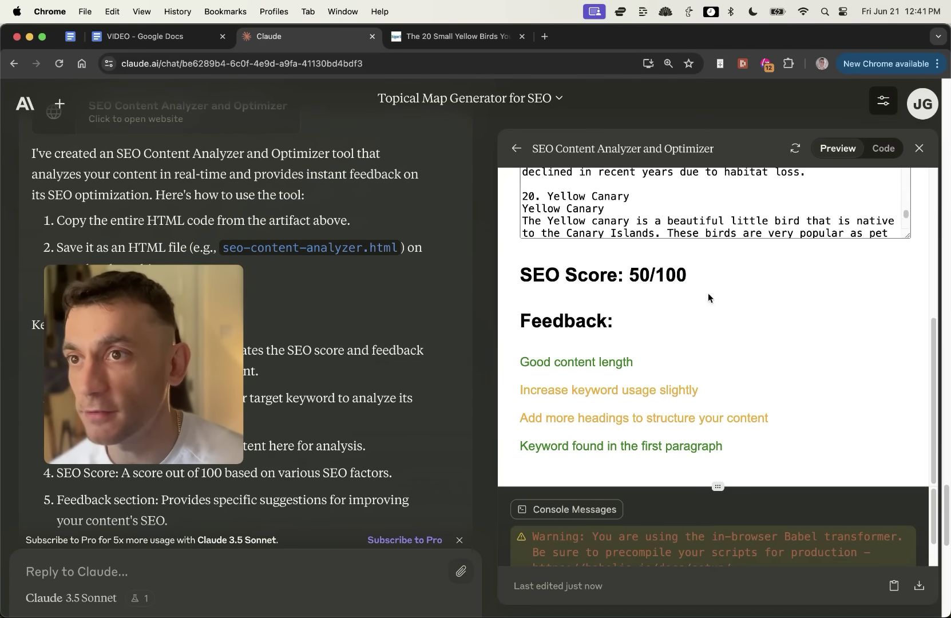
scroll(710, 334, "up", 4)
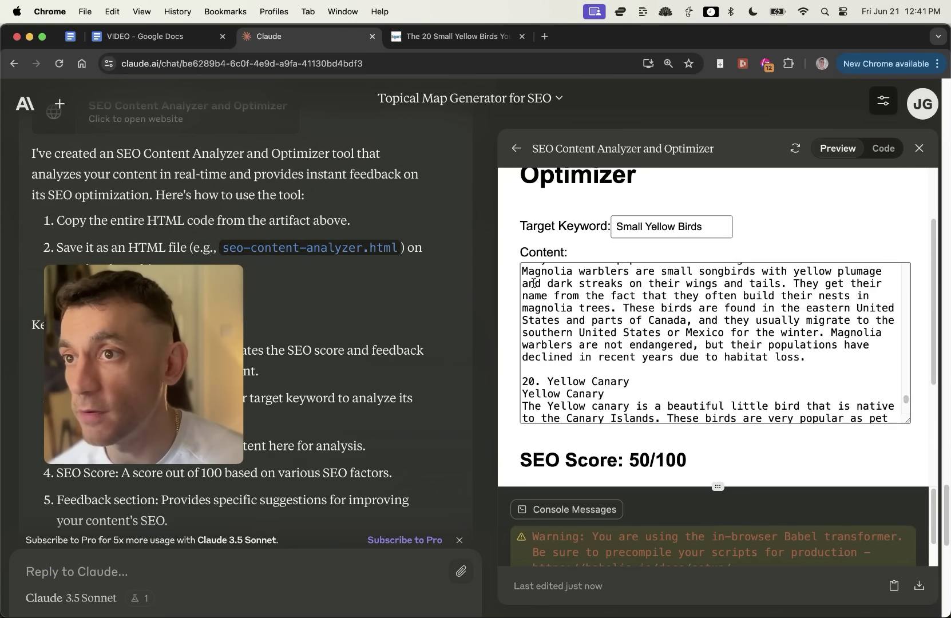
scroll(508, 303, "down", 4)
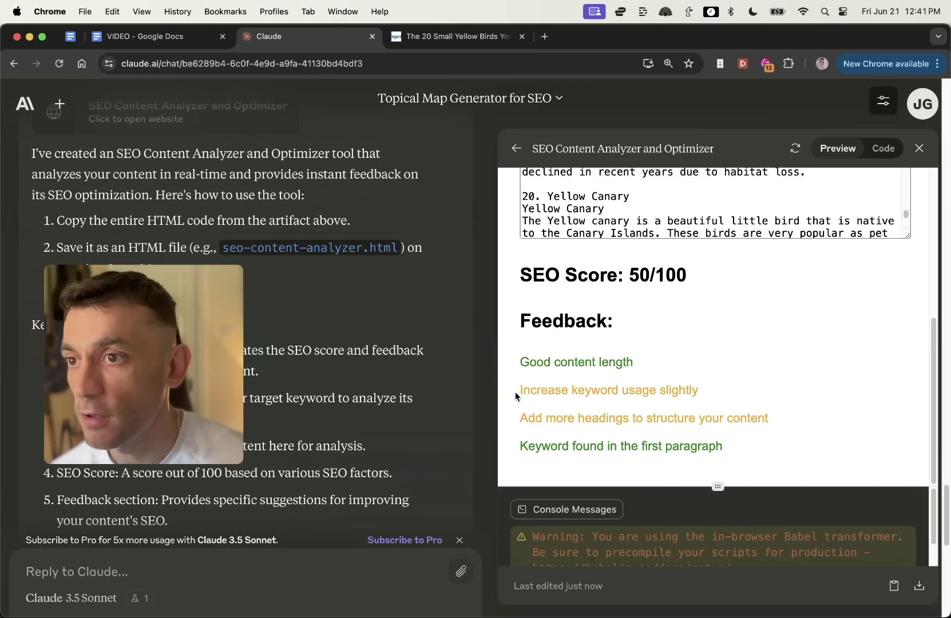
left_click(704, 405)
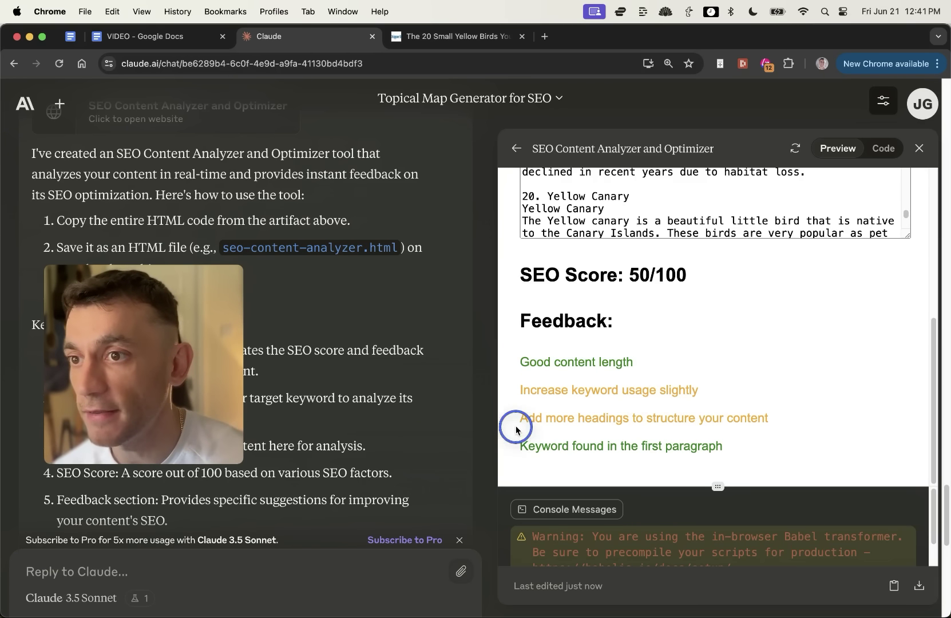
left_click_drag(515, 430, 757, 433)
left_click(524, 446)
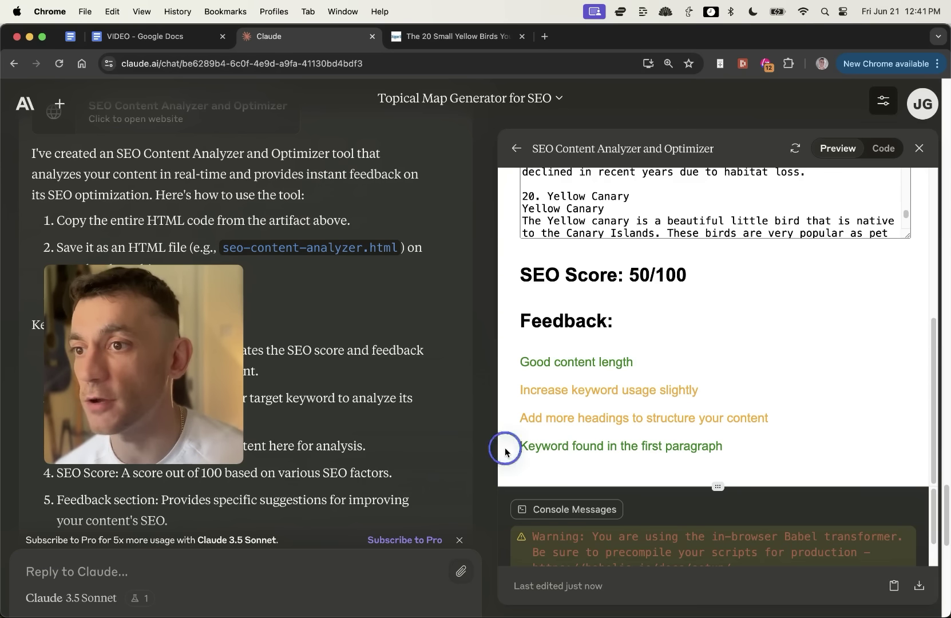
left_click_drag(505, 451, 742, 471)
left_click(742, 471)
triple_click(672, 452)
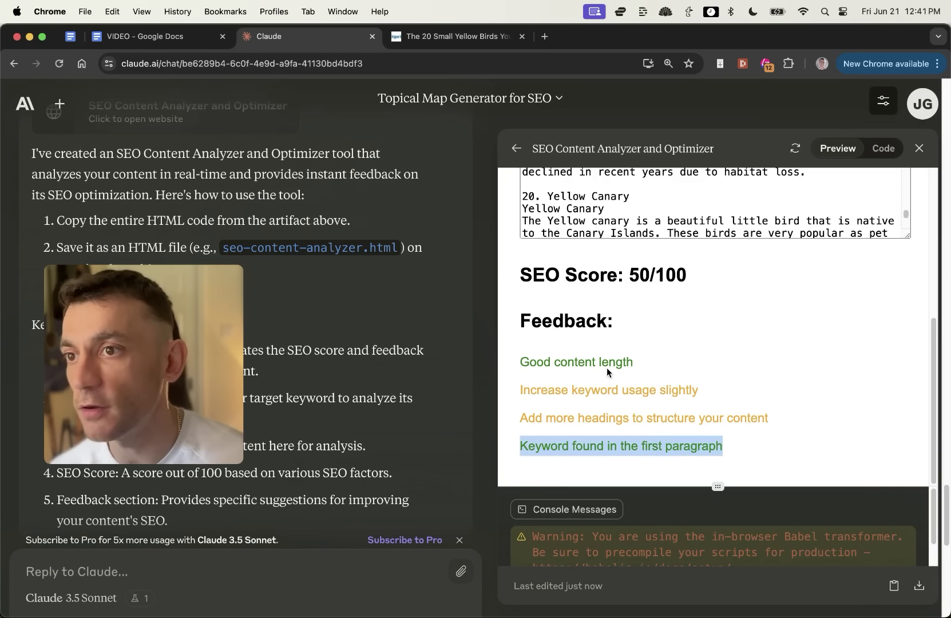
left_click(611, 370)
scroll(612, 377, "up", 5)
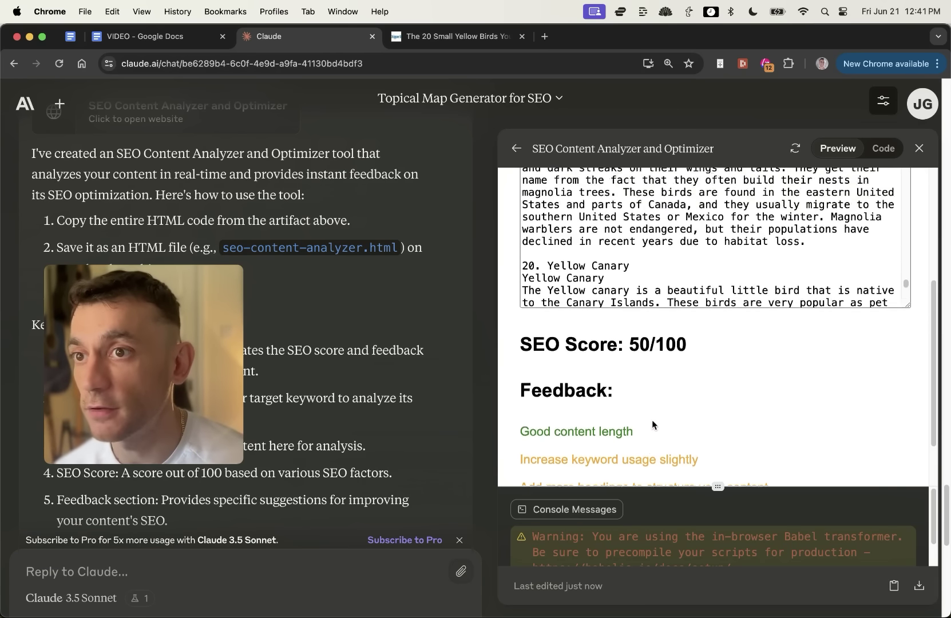
scroll(665, 280, "down", 5)
scroll(667, 350, "up", 5)
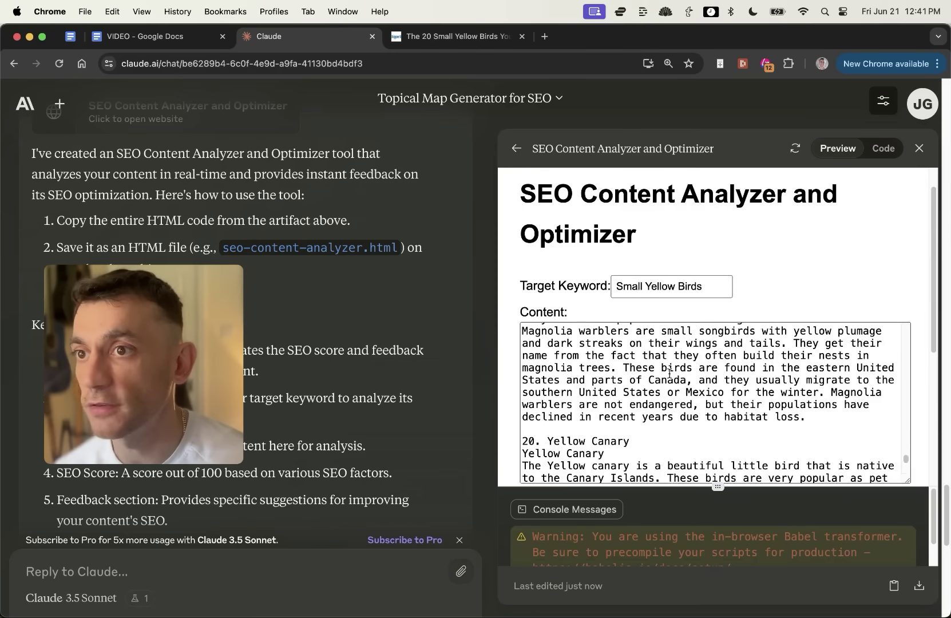
Step: Undo the article paste, check how the SEO score reacts, and paste the article text back in
key("super+z")
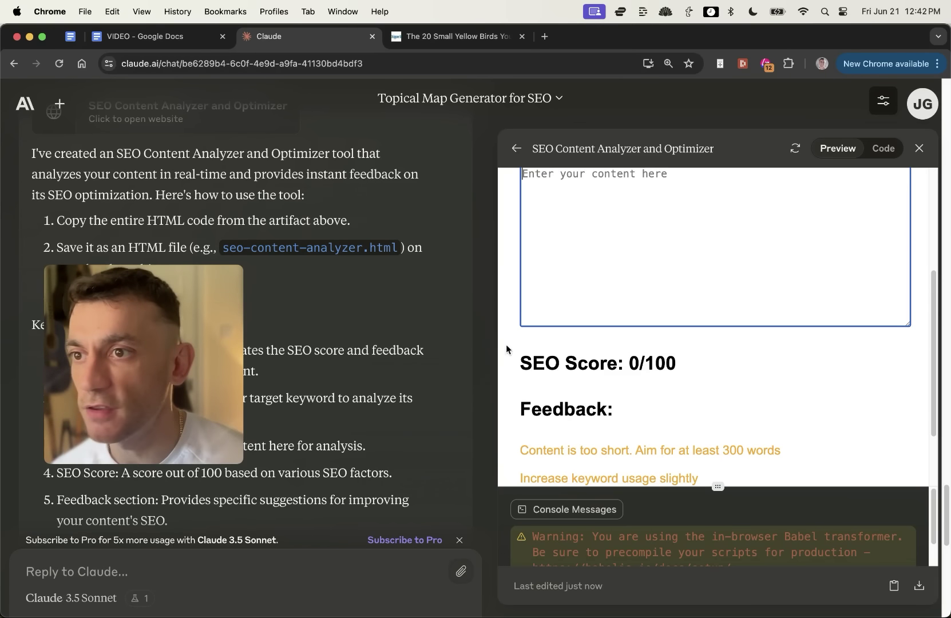
left_click_drag(520, 358, 679, 371)
scroll(680, 385, "up", 3)
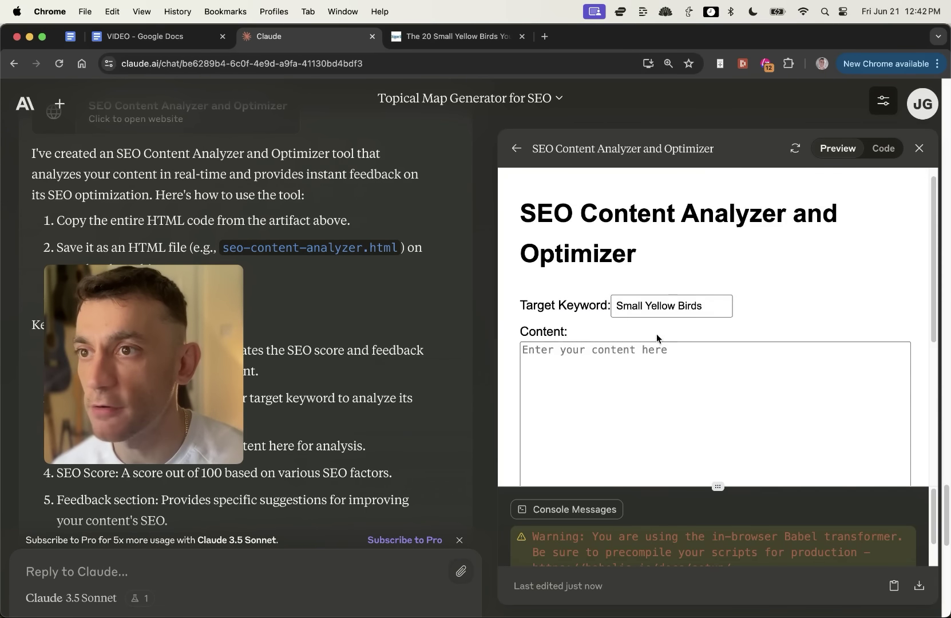
scroll(667, 300, "down", 2)
left_click(638, 391)
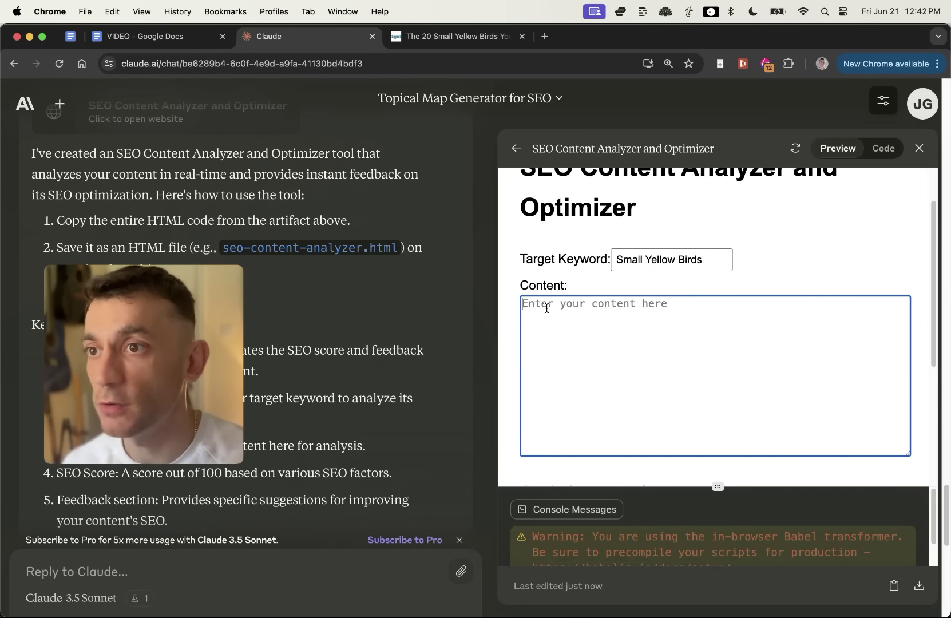
key("super+v")
scroll(607, 354, "down", 4)
scroll(625, 313, "up", 2)
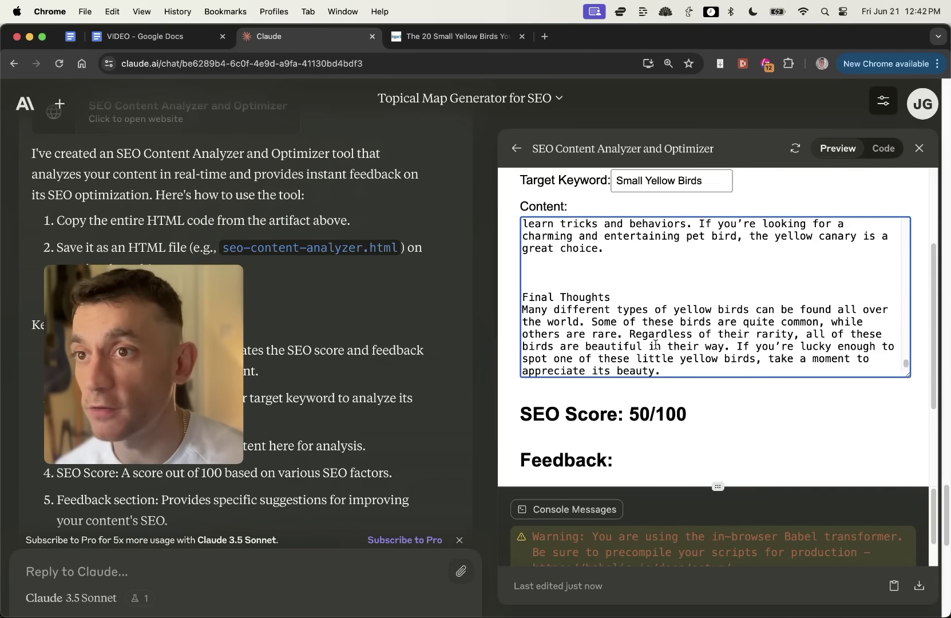
Step: Extend the Final Thoughts heading in the pasted content to "Final Thoughts on Yellow Birds"
scroll(621, 266, "up", 2)
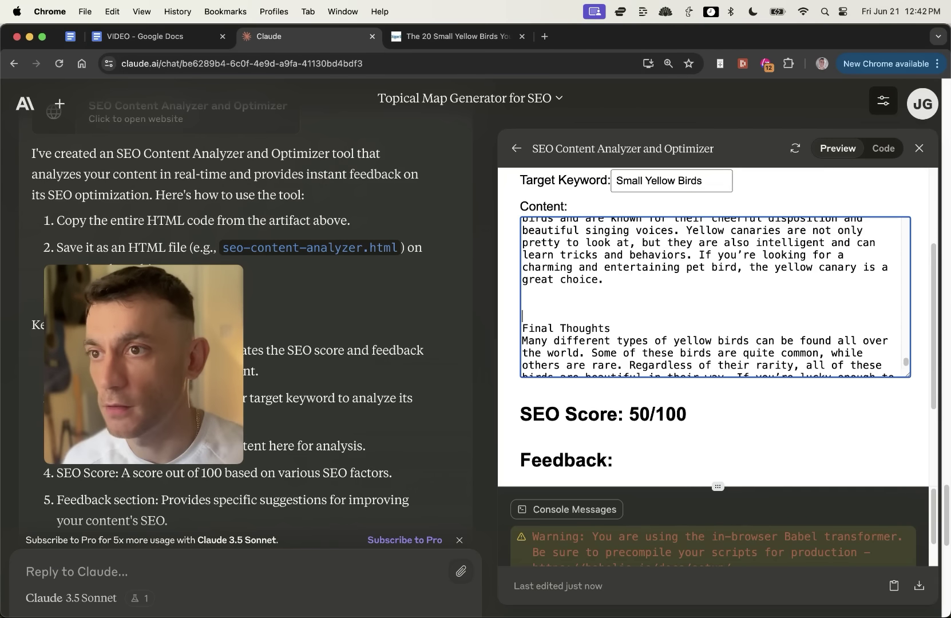
left_click(611, 328)
type("On ")
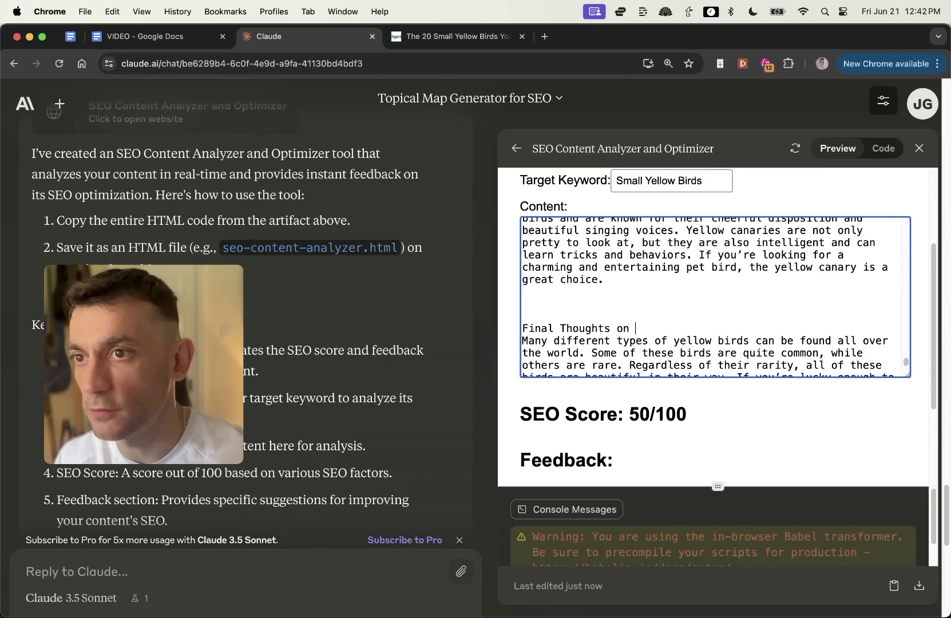
type("Yellow Tirds")
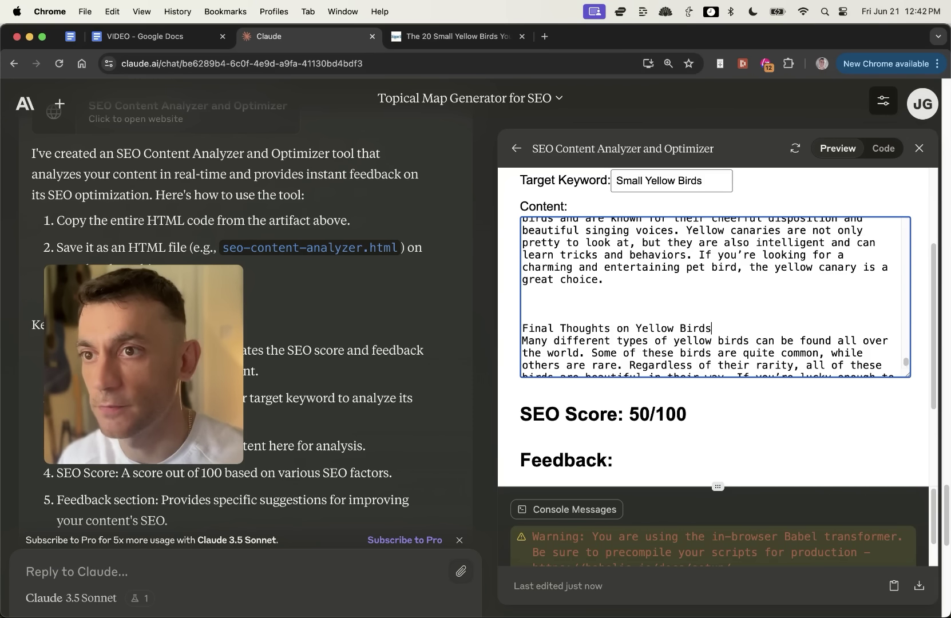
Step: Put a line break after the Final Thoughts heading in the pasted content and reset the page zoom to default
key("Return")
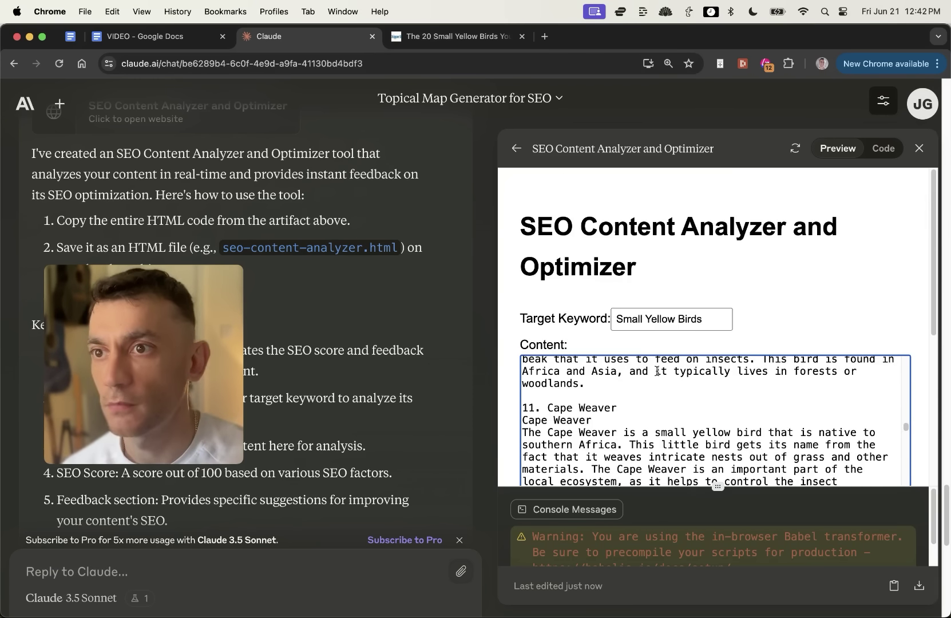
scroll(658, 401, "up", 15)
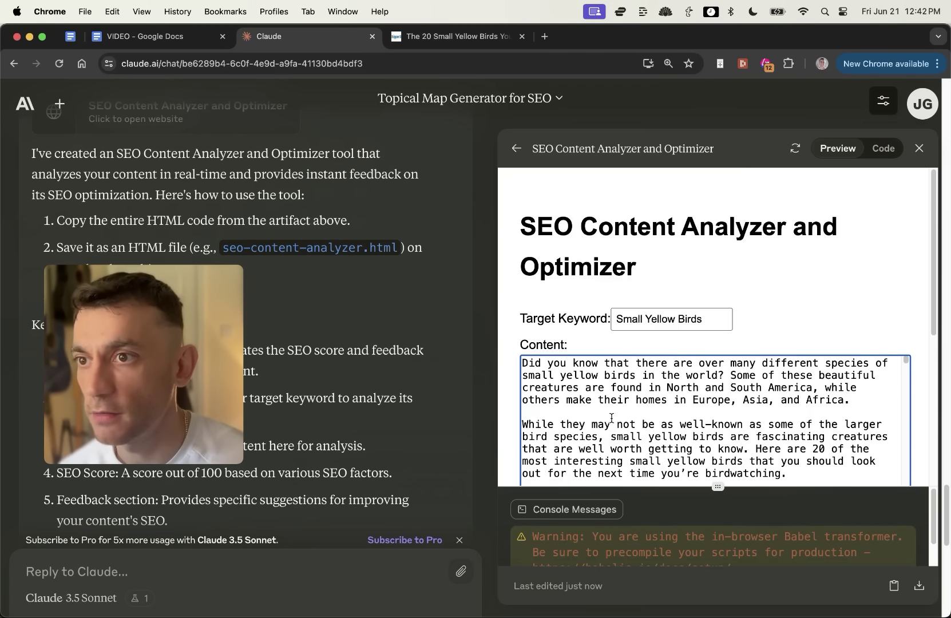
key("super+0")
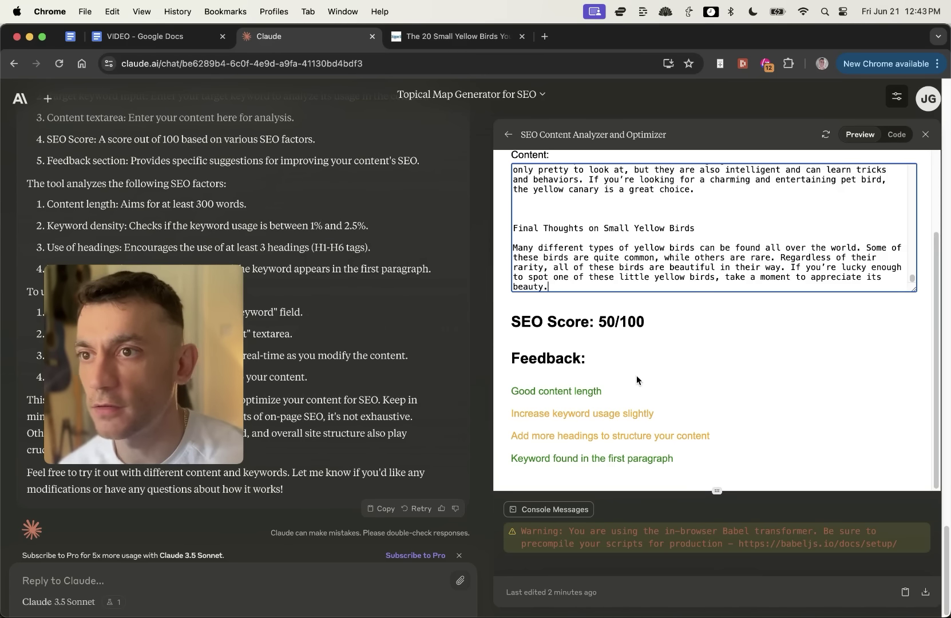
Step: Copy the SEO content outline tool prompt from the chat and paste it into the VIDEO document in Google Docs
left_click(113, 338)
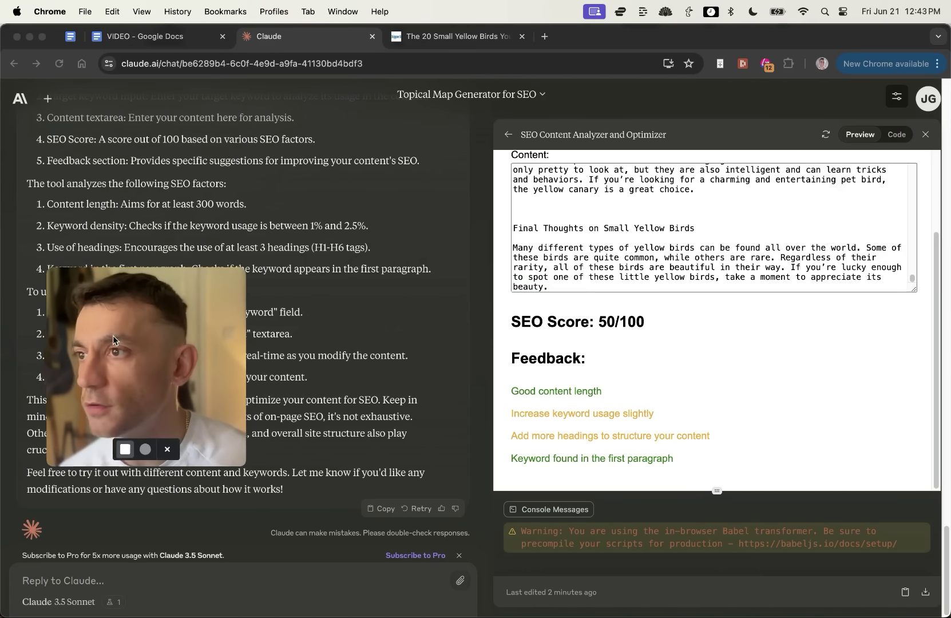
scroll(223, 320, "up", 15)
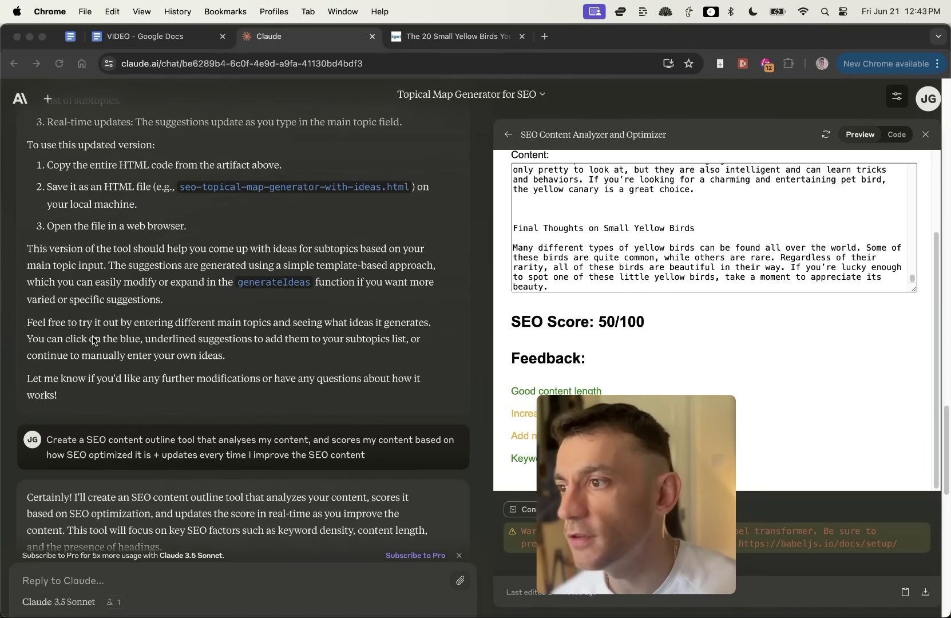
scroll(93, 340, "down", 12)
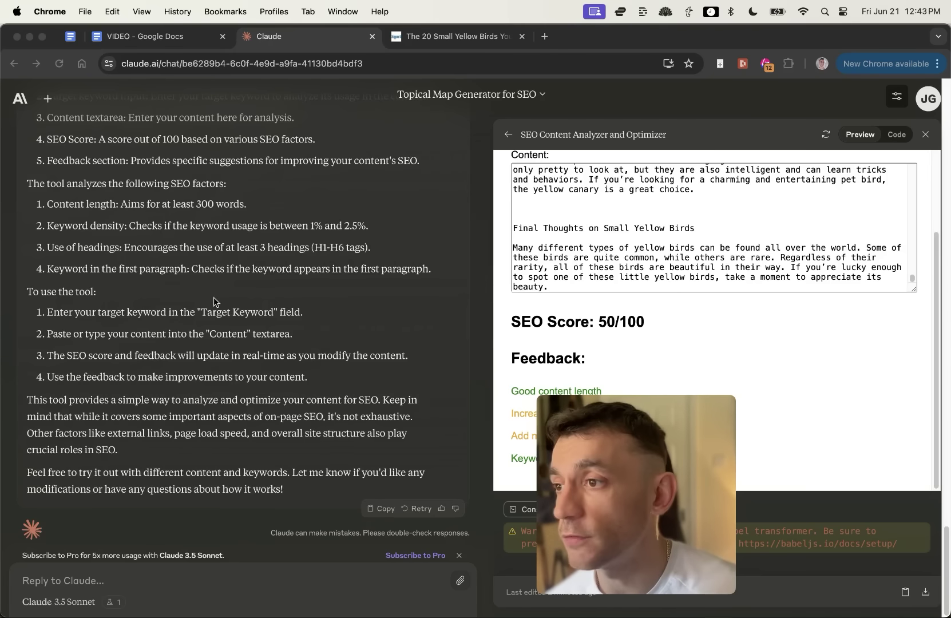
scroll(221, 295, "up", 5)
scroll(220, 295, "up", 8)
left_click_drag(627, 501, 89, 189)
double_click(164, 366)
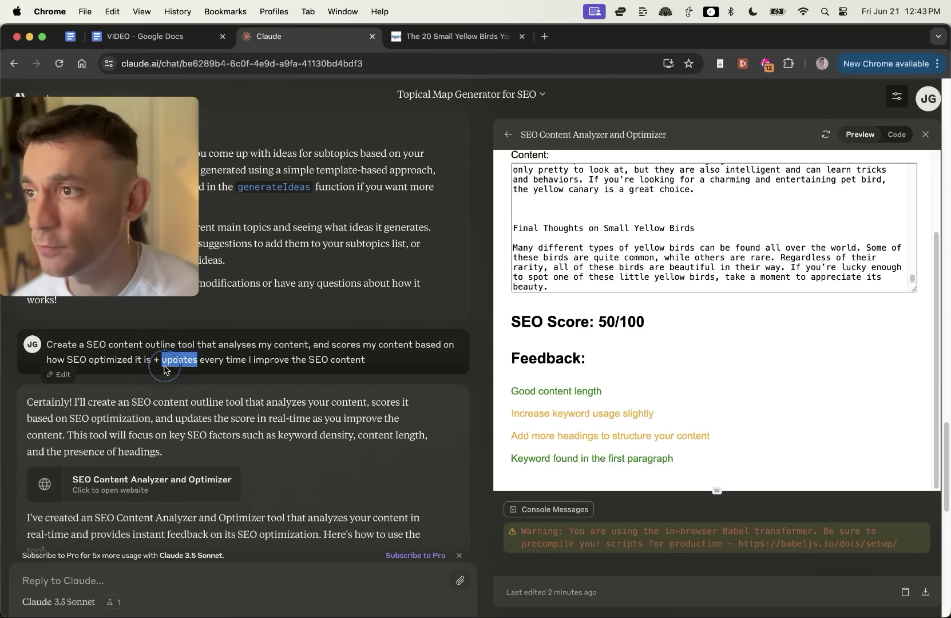
triple_click(164, 366)
key("super+c")
left_click(143, 36)
key("super+v")
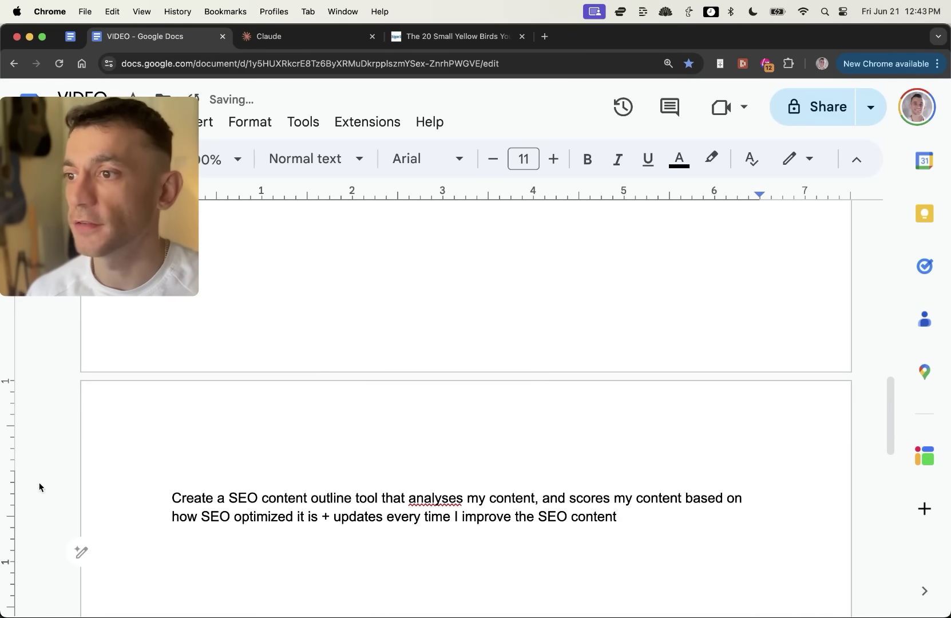
Step: Add a large bold "PROMPTS:" heading with spacing above the pasted prompt in the document
left_click_drag(106, 488, 827, 520)
left_click(314, 532)
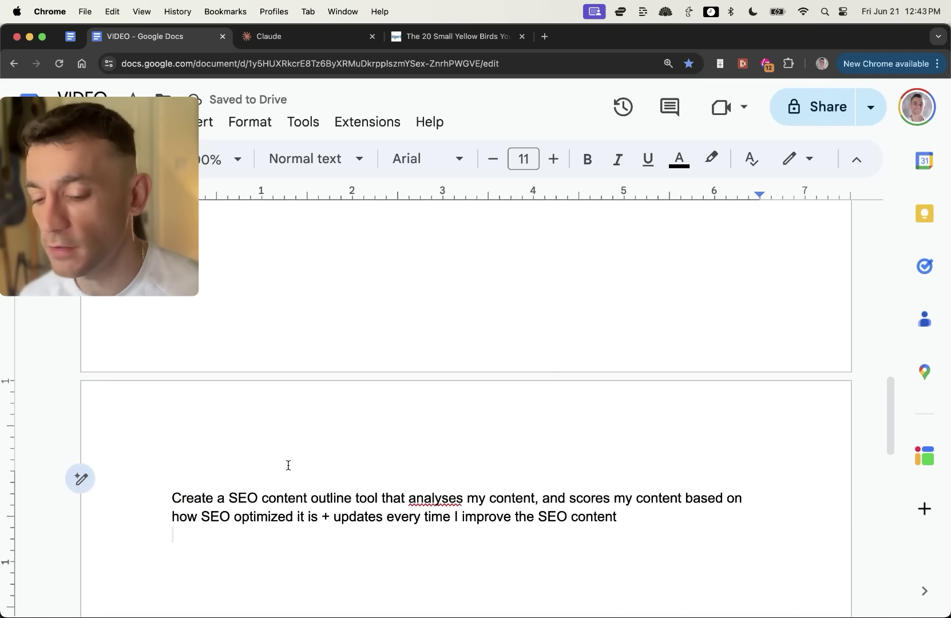
left_click(172, 497)
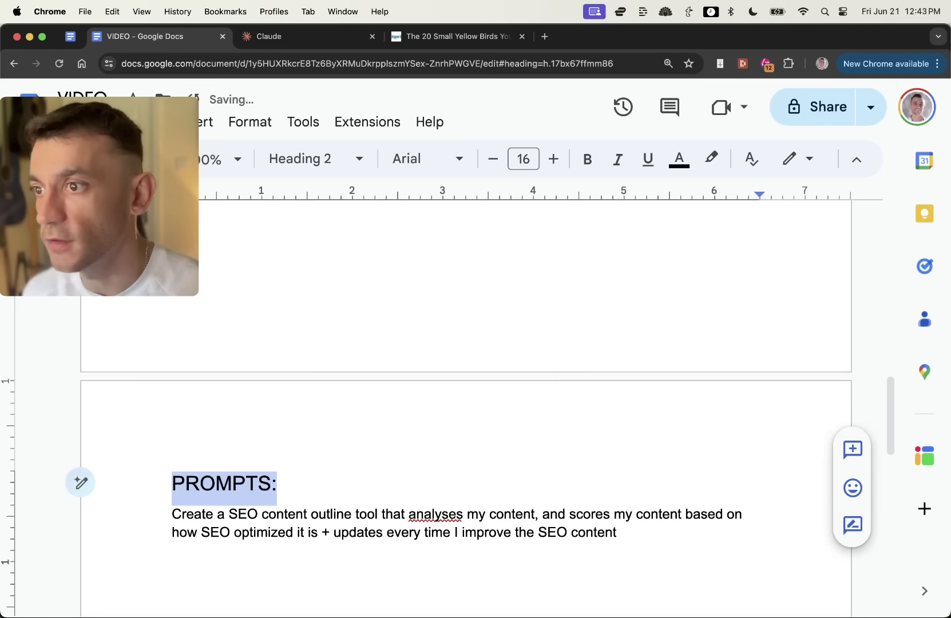
key("super+t")
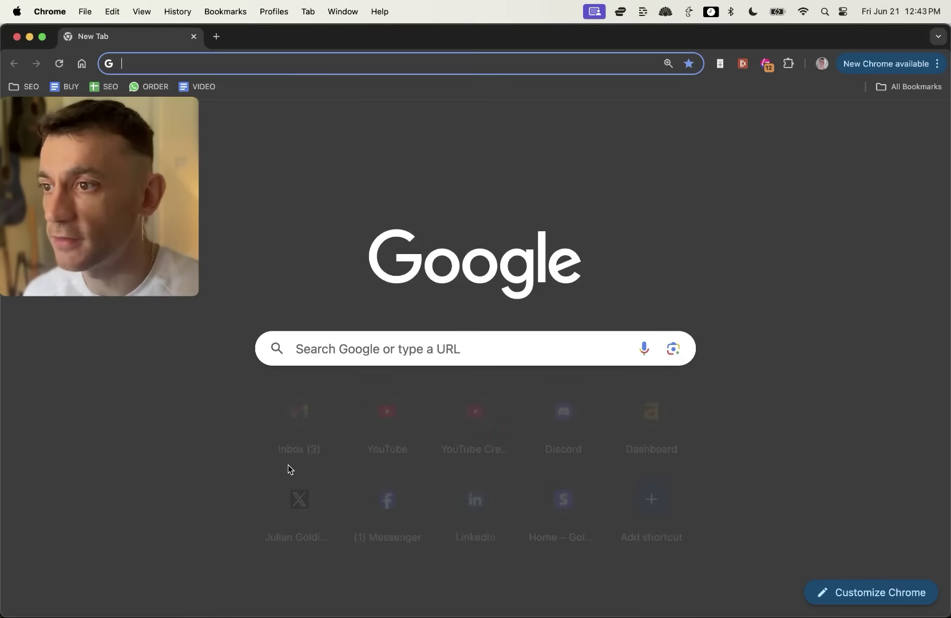
key("super+w")
key("super+b")
key("Right")
key("Return")
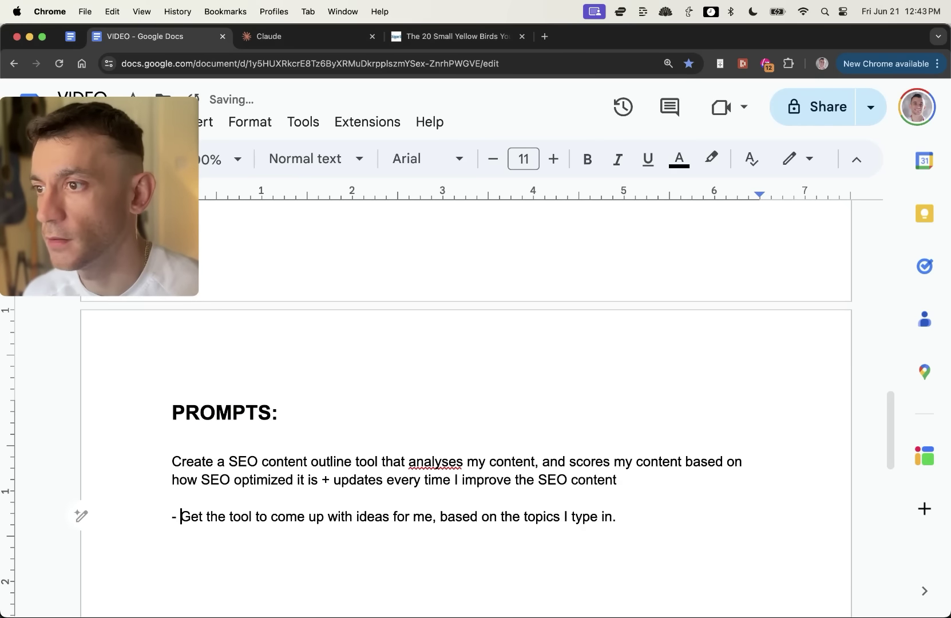
key("Left")
key("Left")
key("Return")
Step: Go back to the Claude chat and review the earlier topical map generator prompts, up to the very first request
key("ctrl+Tab")
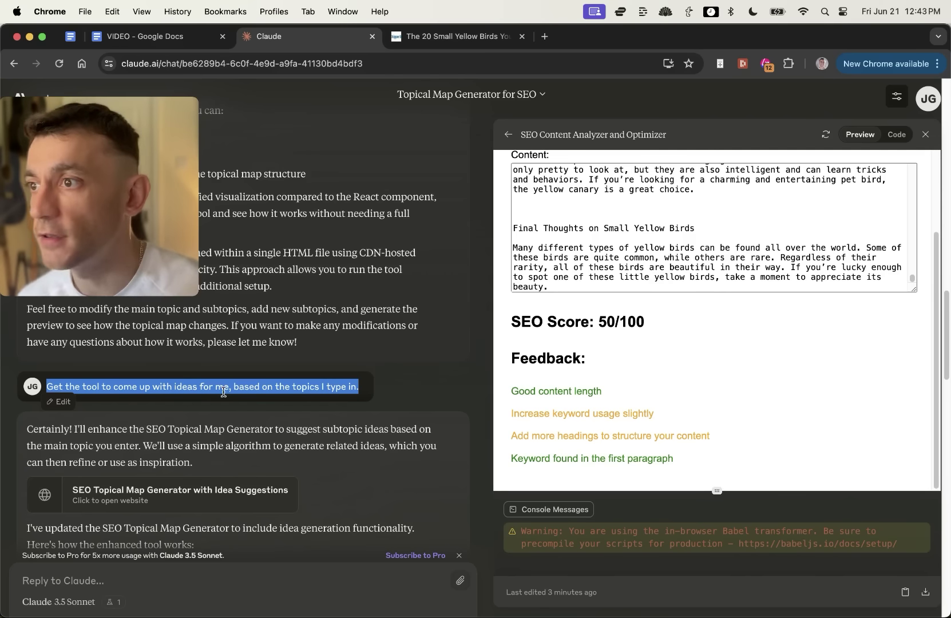
scroll(241, 257, "up", 1)
left_click_drag(96, 167, 794, 319)
scroll(189, 308, "up", 6)
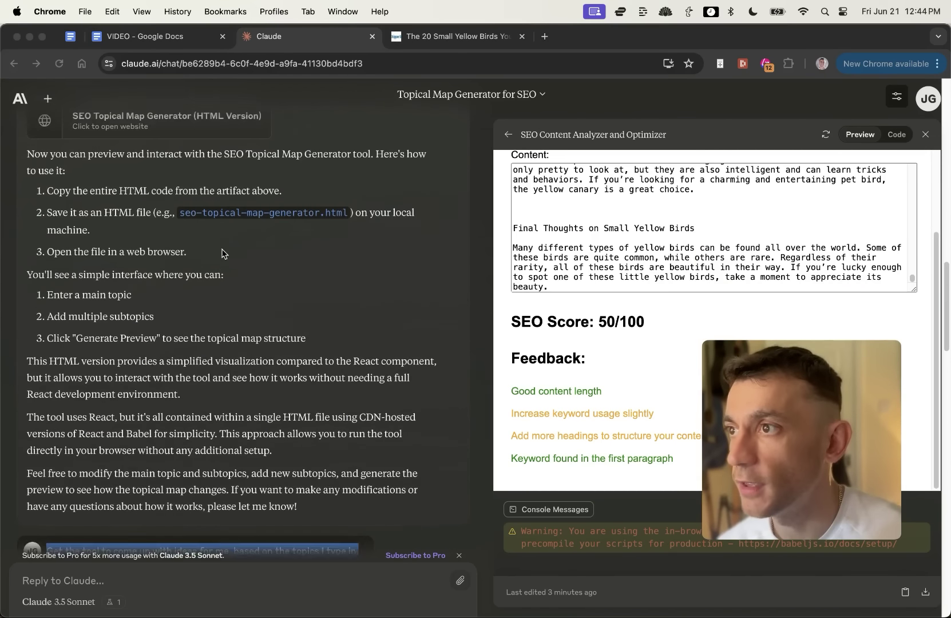
scroll(129, 344, "up", 1)
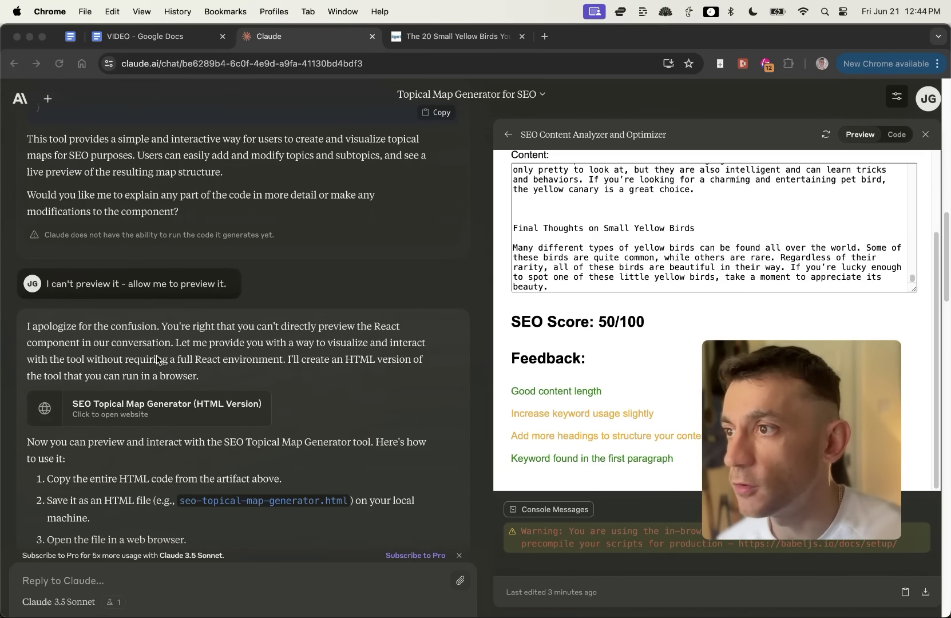
left_click(143, 351)
scroll(121, 347, "up", 4)
scroll(123, 349, "down", 10)
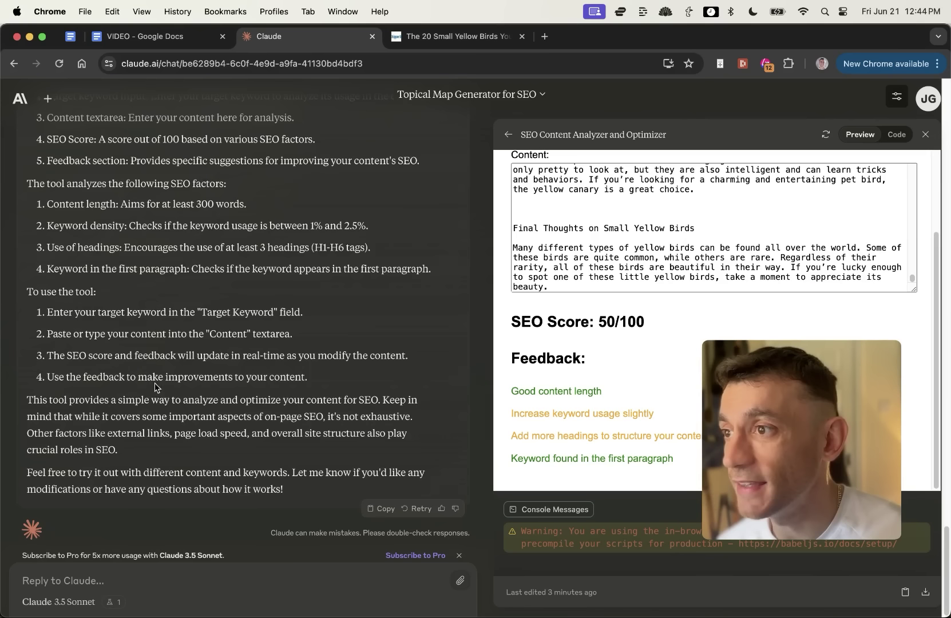
scroll(237, 303, "up", 10)
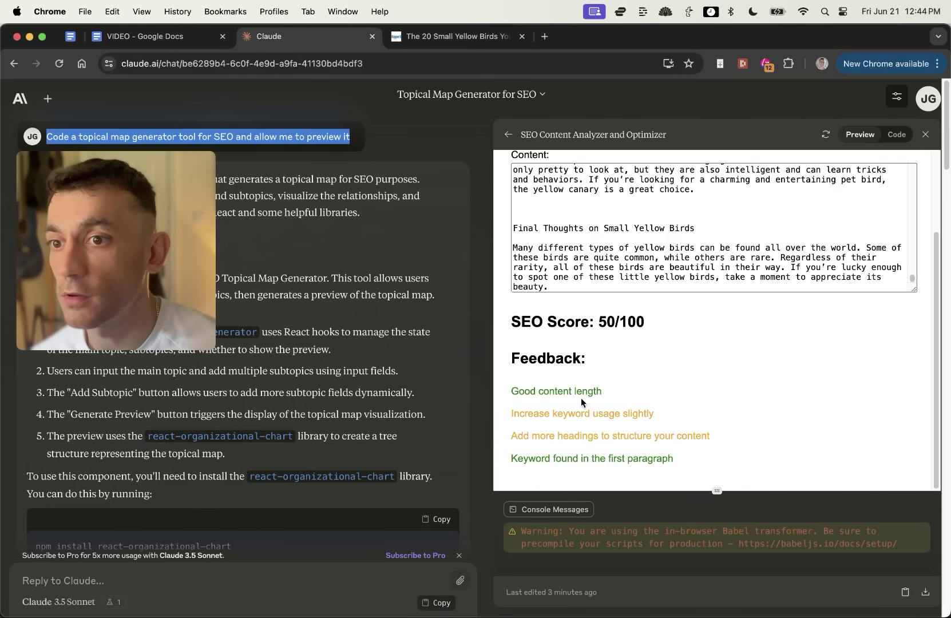
Step: Close the content analyzer preview, check the preview of the original SEO Topical Map Generator component, and close it again
mouse_move(179, 233)
left_click_drag(179, 233, 269, 398)
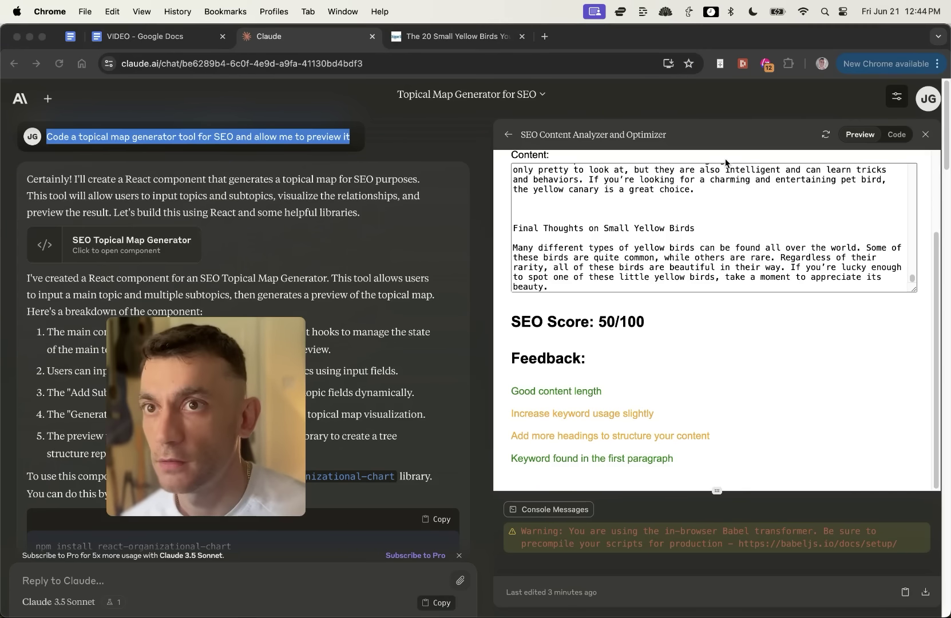
left_click(925, 134)
left_click(609, 260)
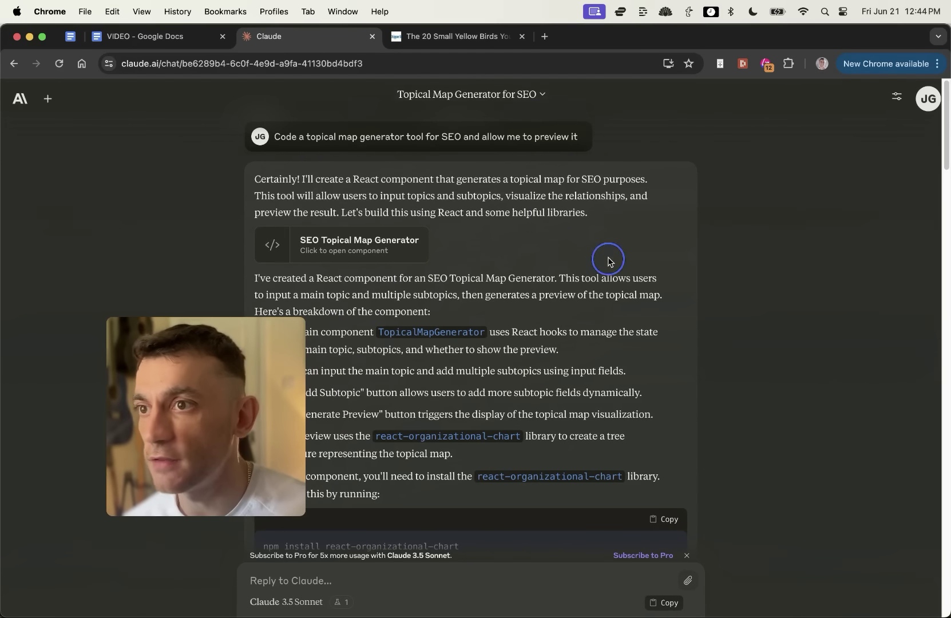
left_click(359, 245)
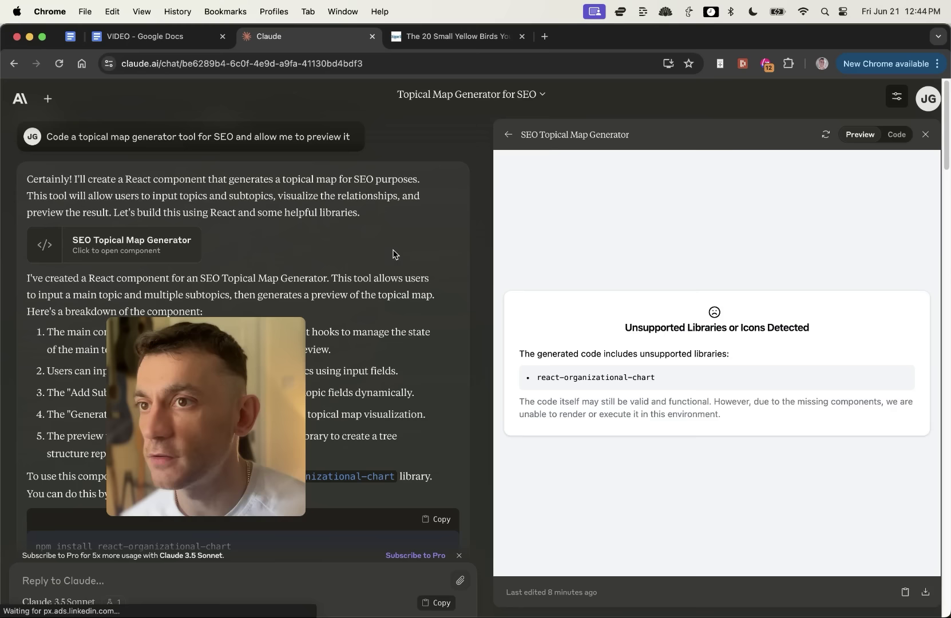
left_click(926, 130)
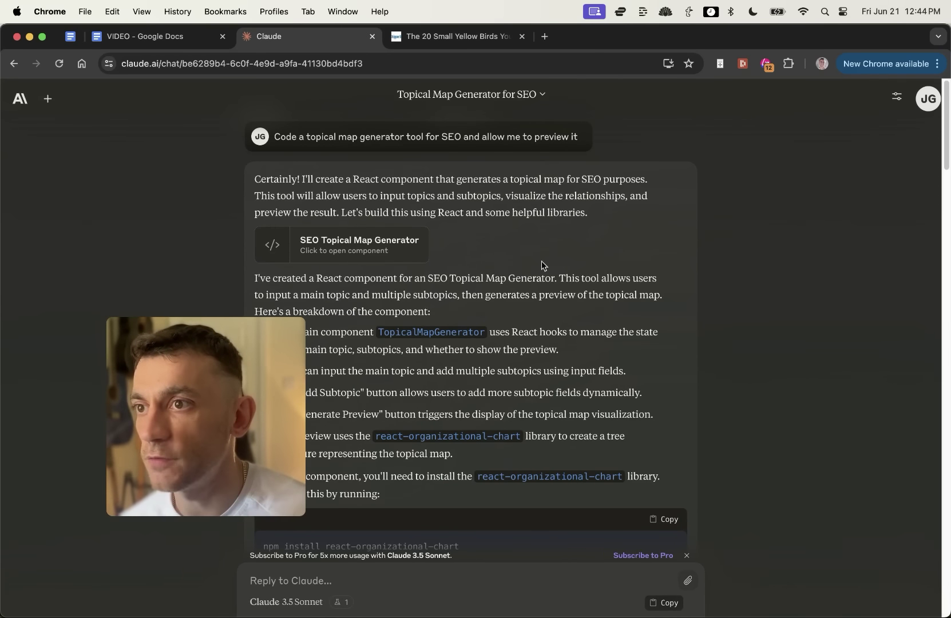
scroll(565, 374, "down", 20)
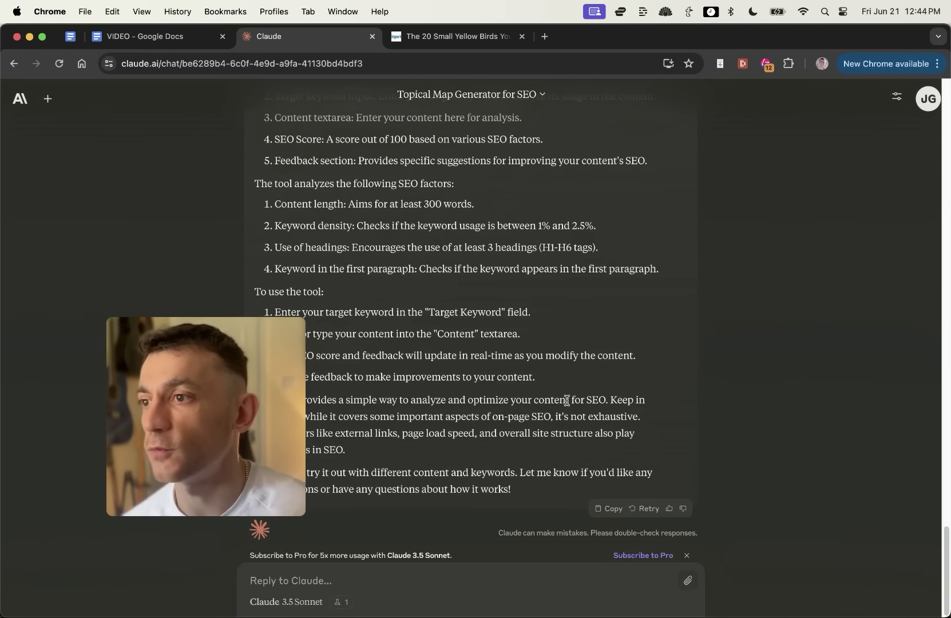
left_click_drag(214, 402, 145, 285)
left_click(165, 501)
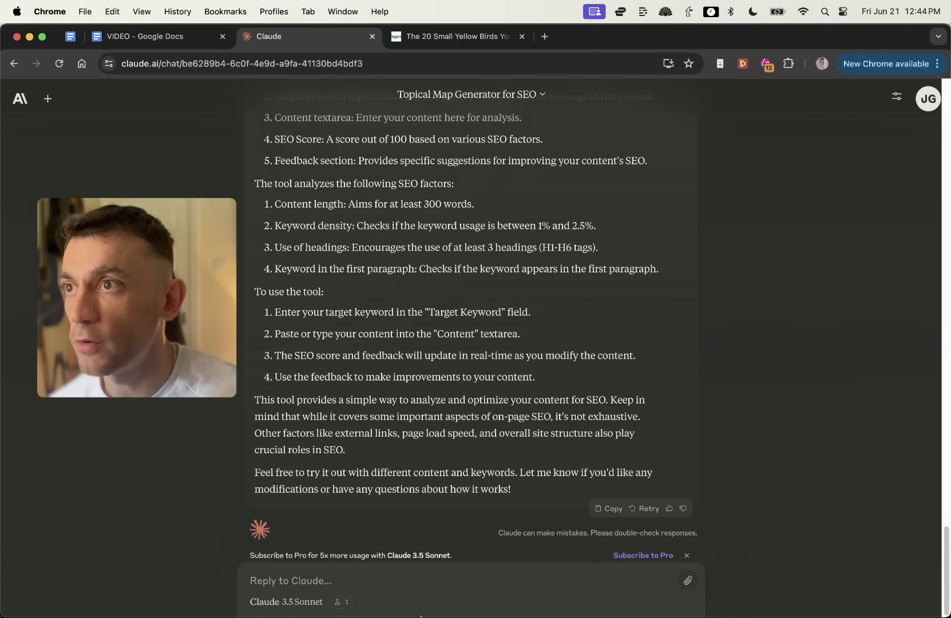
Step: Copy the Yellow-Breasted Chat image from the Chipper Birds article and attach it to a new Claude chat
left_click(141, 12)
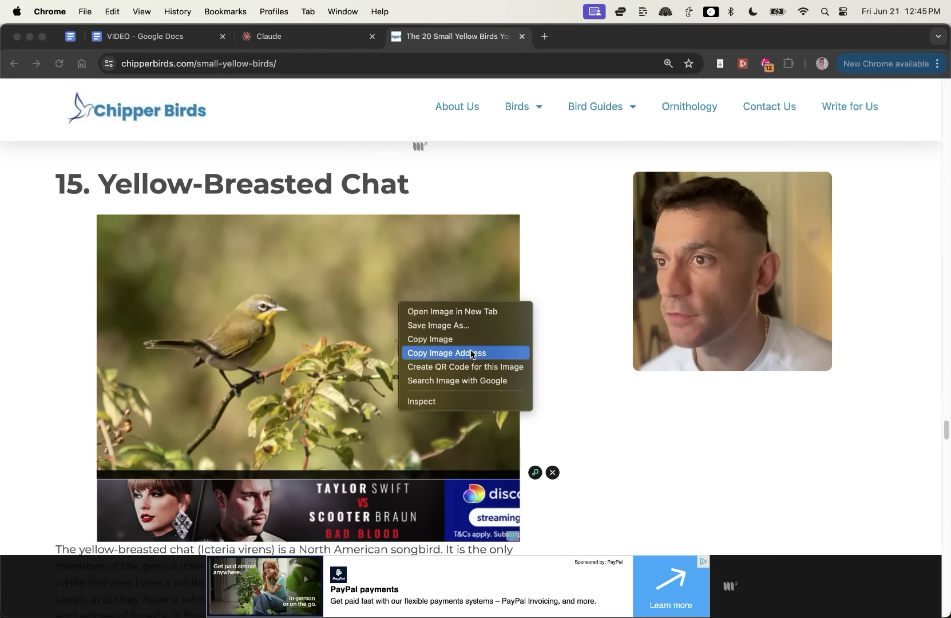
left_click(435, 353)
left_click(314, 36)
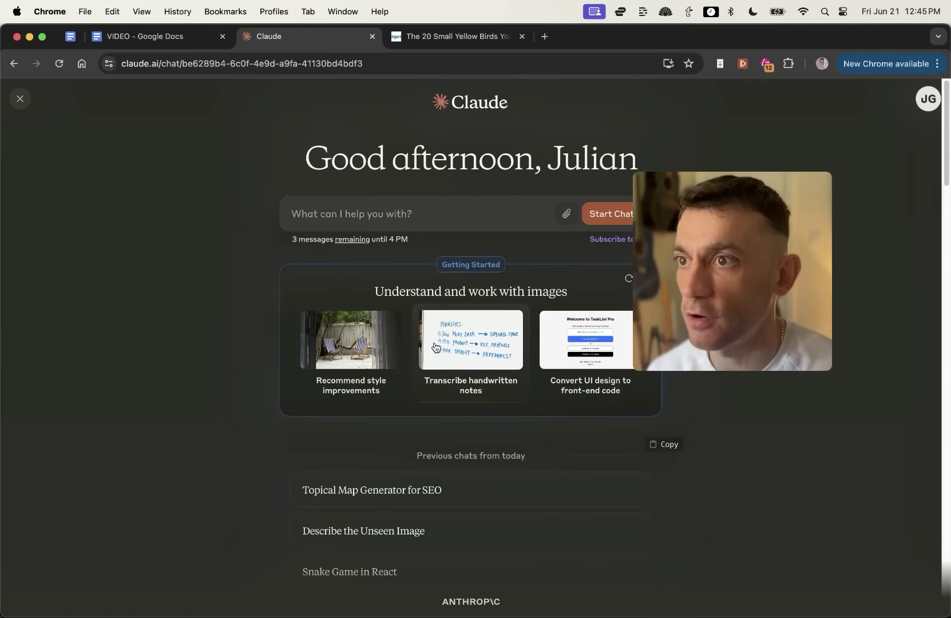
key("super+v")
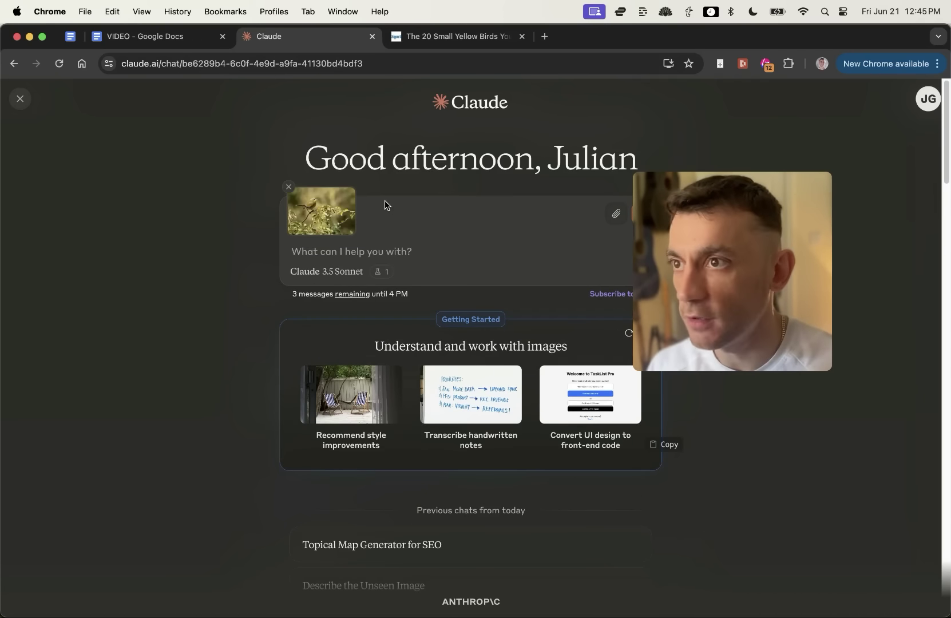
Step: Send the prompt "Describe the image attached" and compare Claude's description with the bird image
type("Describe the image attached")
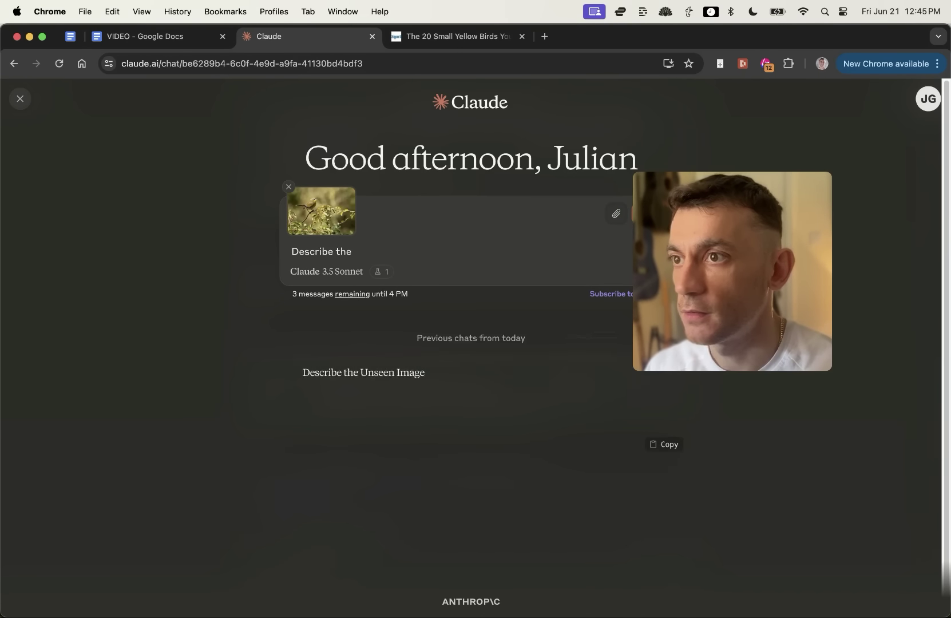
key("Return")
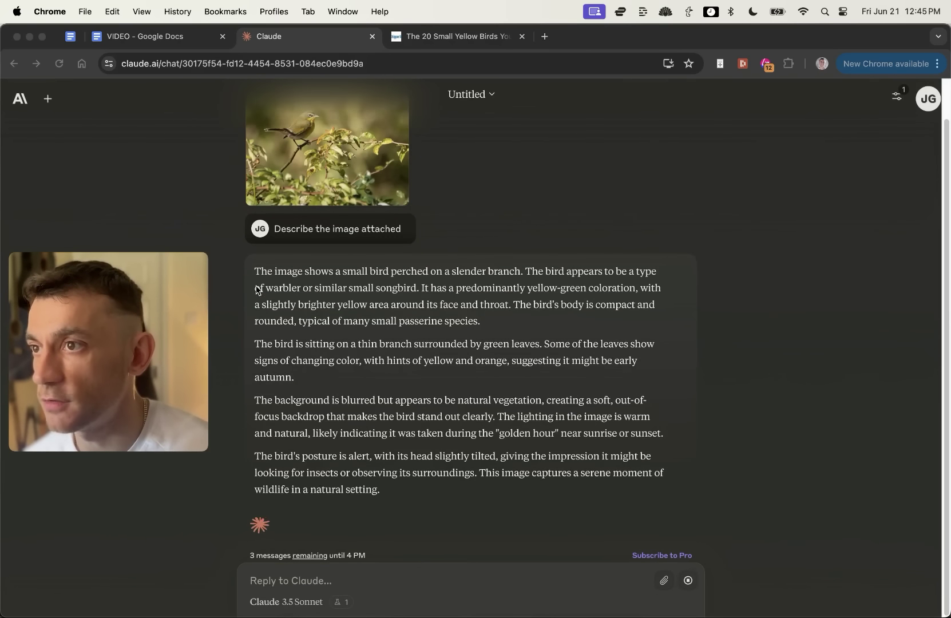
left_click(458, 379)
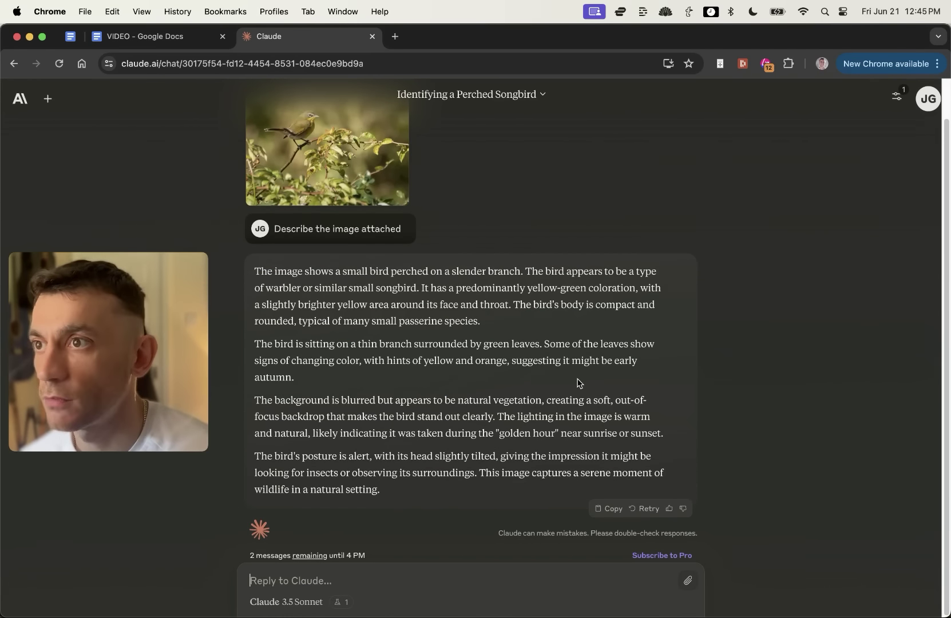
scroll(578, 382, "up", 2)
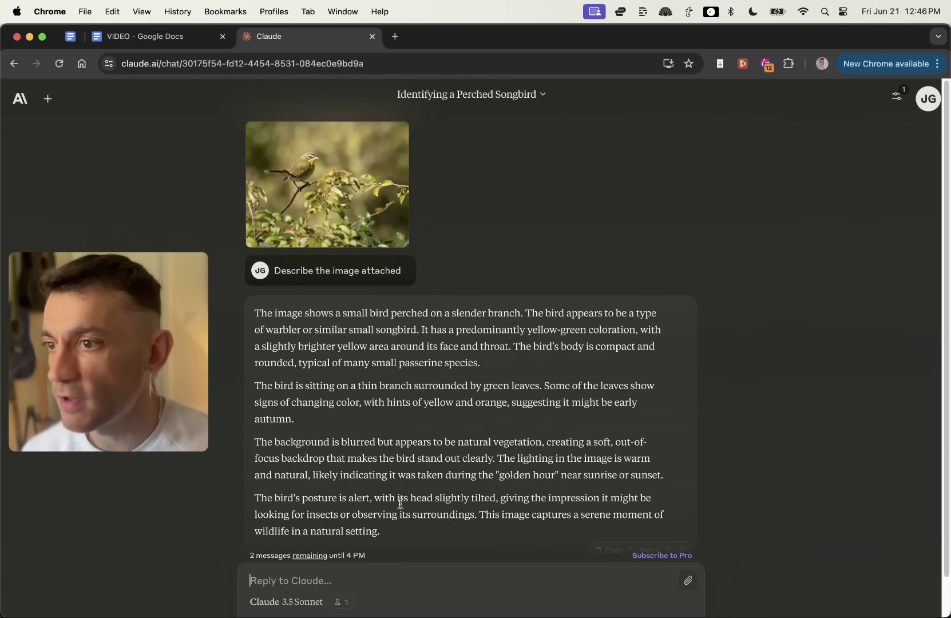
scroll(454, 555, "down", 1)
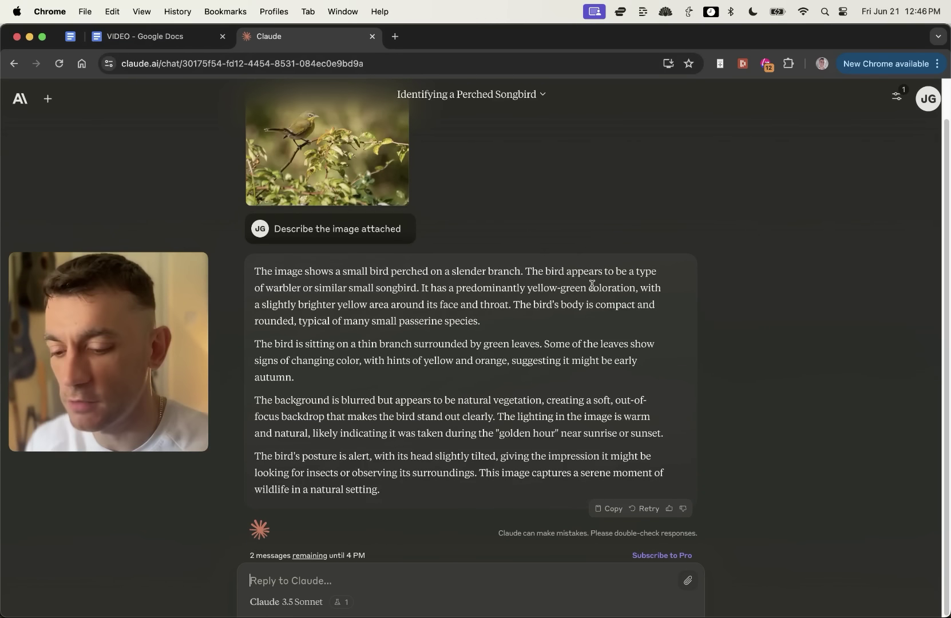
Step: Ask Claude to "Create 10 images of a small yellow bird"
type("eate 10 images of a small yellow bird")
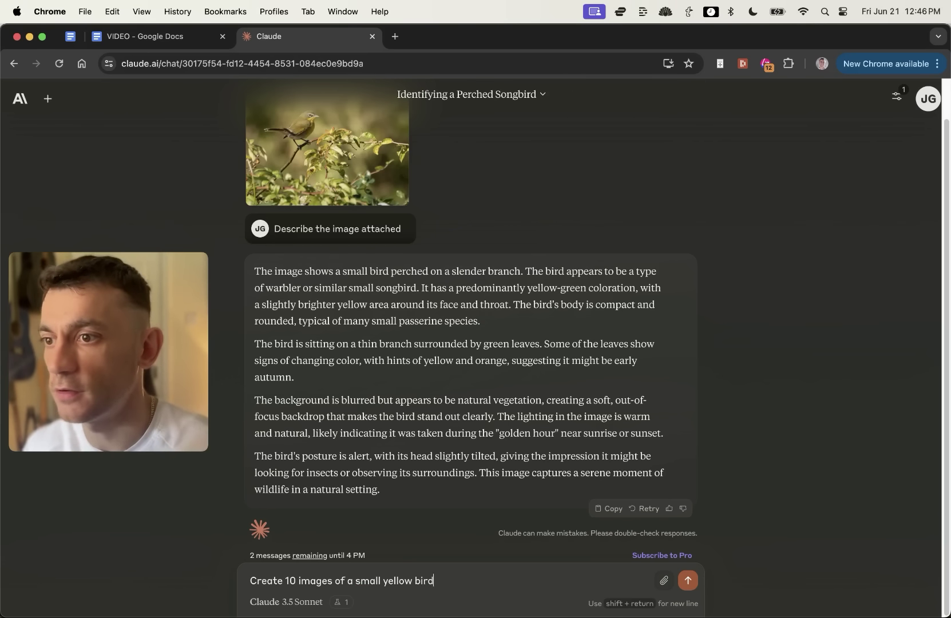
key("Return")
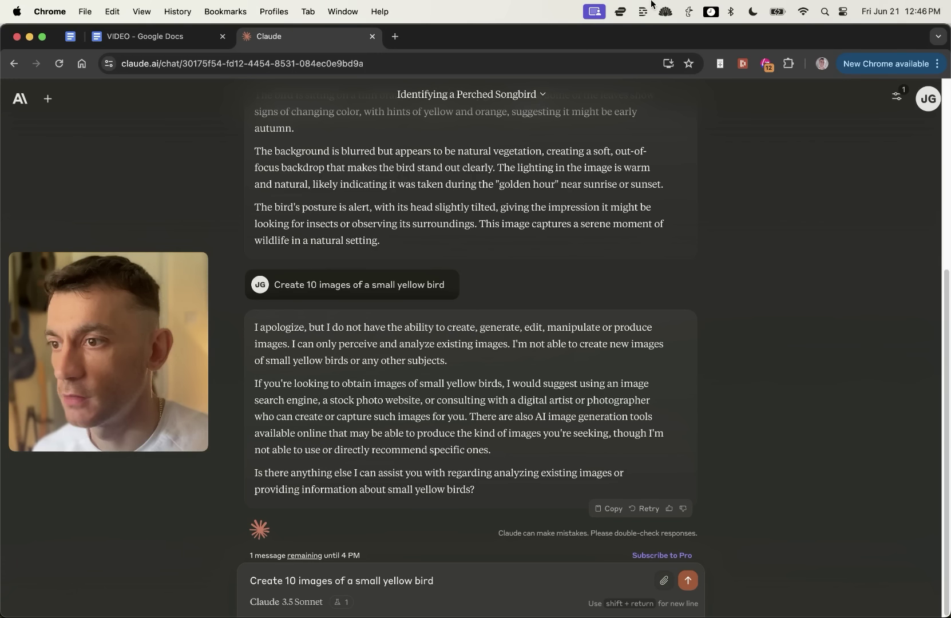
Step: Reword the request to 10 images related to birds, send it, and check the message limit notice on Claude's start page
key("shift+super+Right")
type("relate")
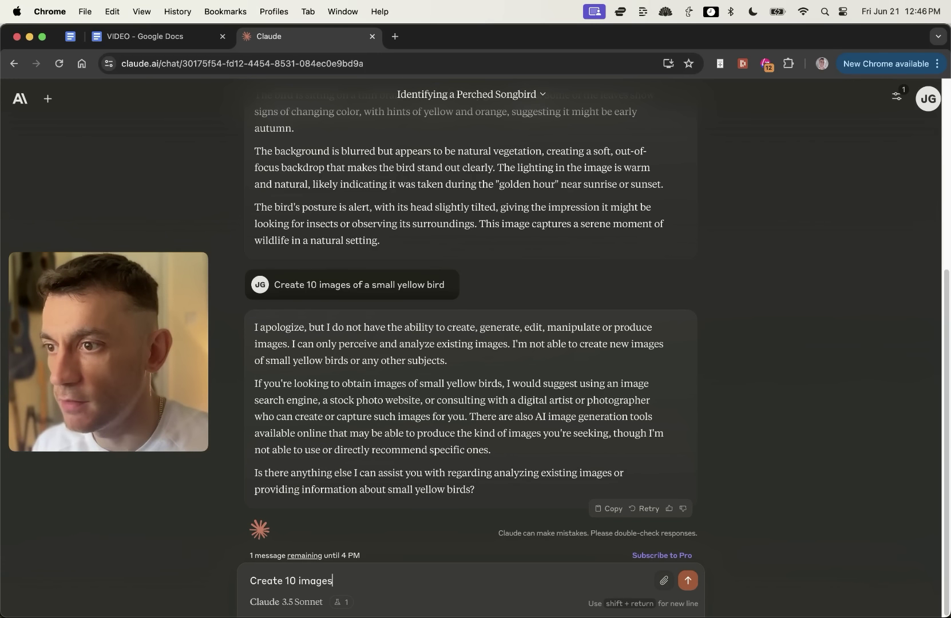
type("d to brids")
key("Return")
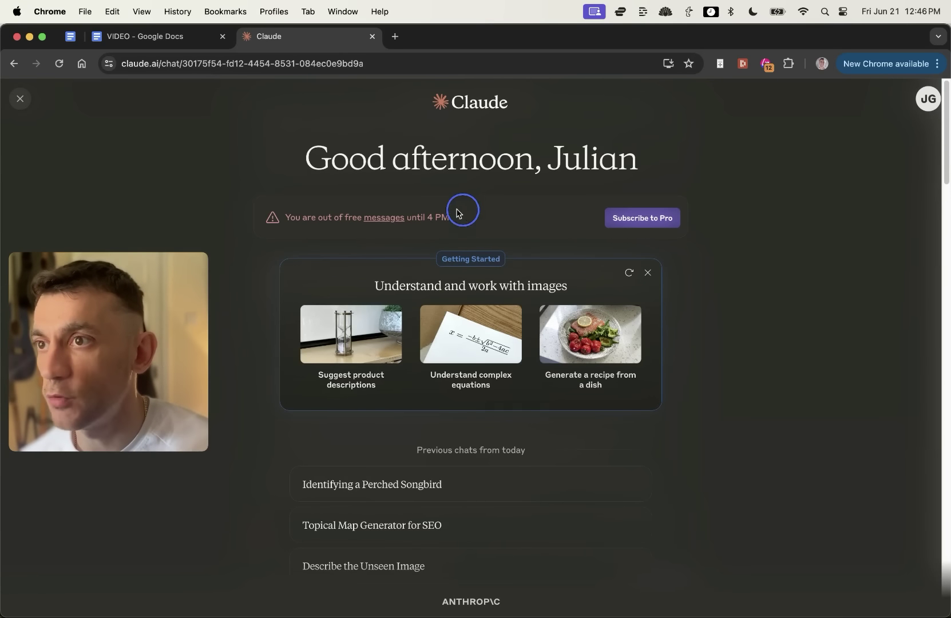
left_click(470, 227)
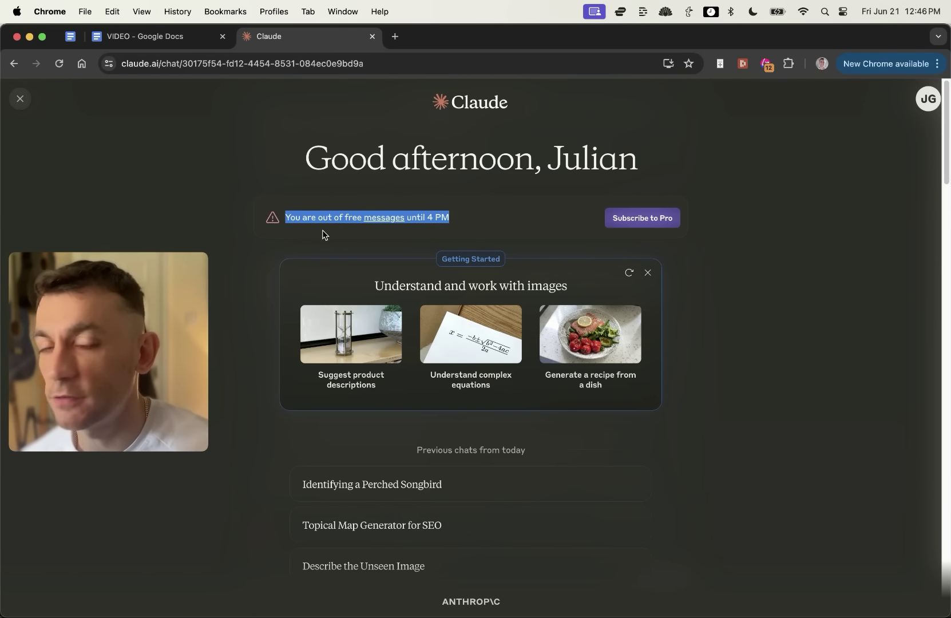
Step: Examine the out-of-free-messages notice and the linked support article on Claude.ai's message limits, then close the article
left_click(281, 160)
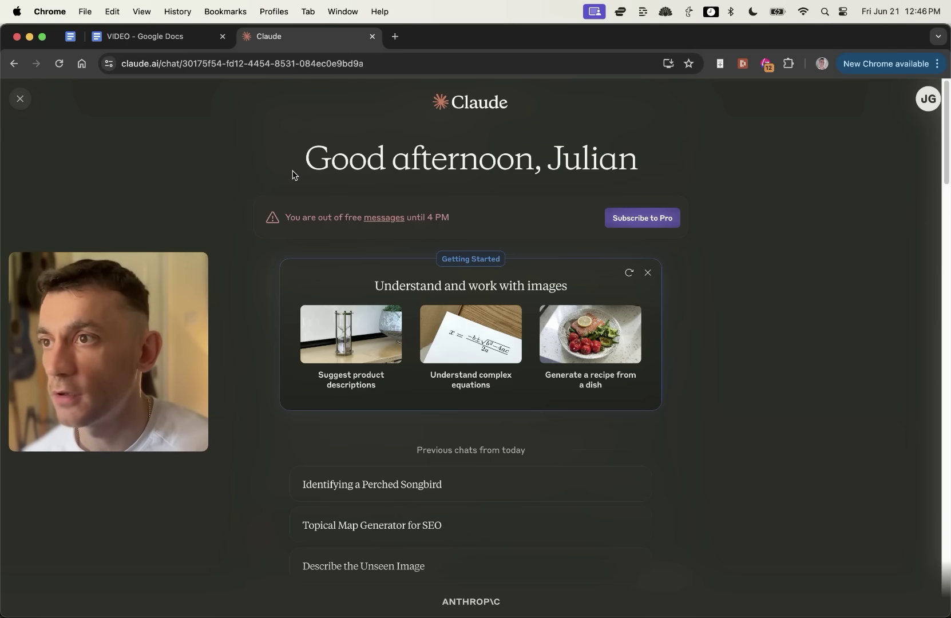
left_click_drag(256, 218, 431, 224)
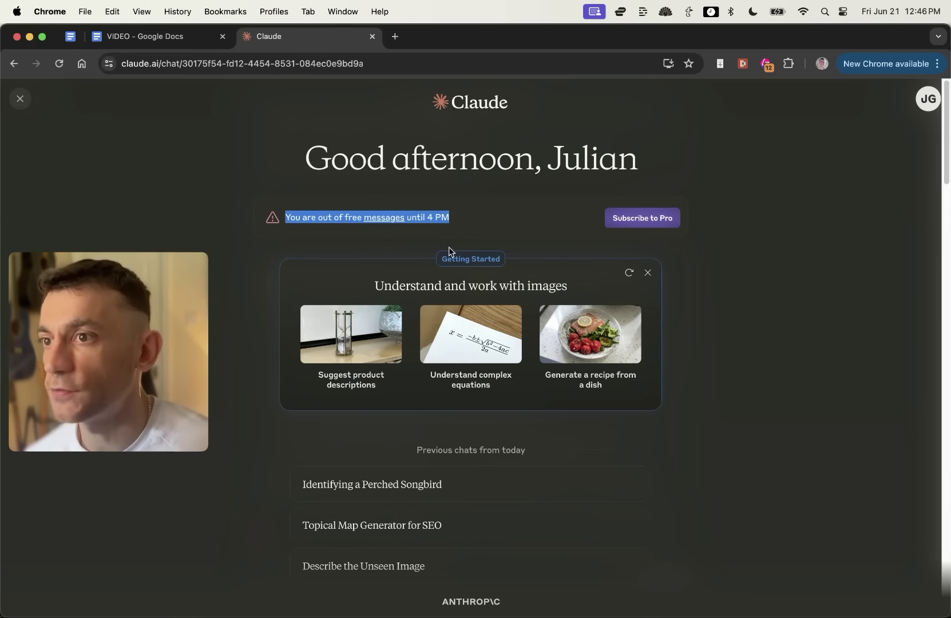
left_click(460, 196)
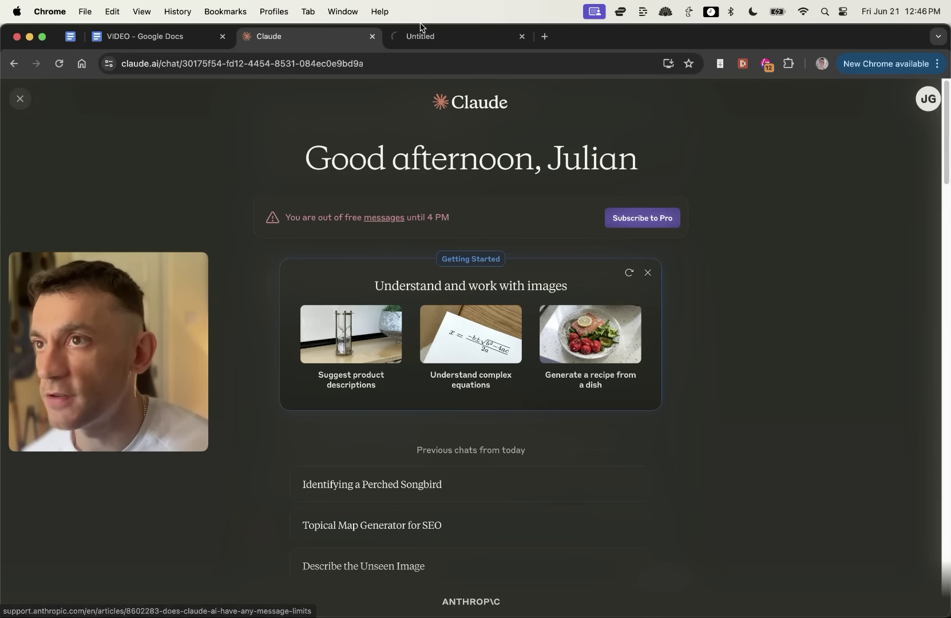
left_click(420, 28)
scroll(439, 282, "down", 5)
scroll(393, 302, "up", 5)
left_click_drag(249, 272, 705, 420)
left_click(705, 419)
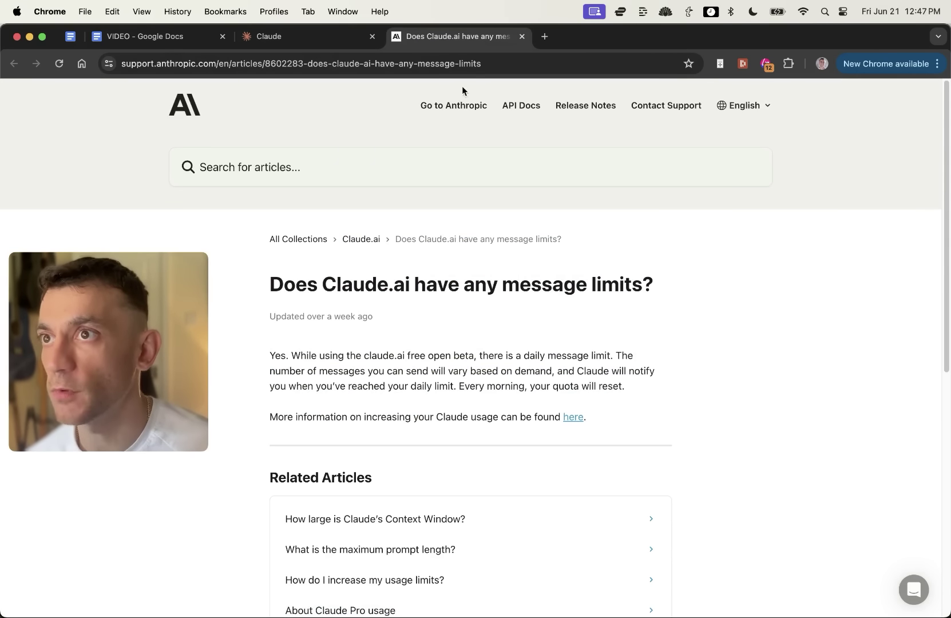
left_click(521, 36)
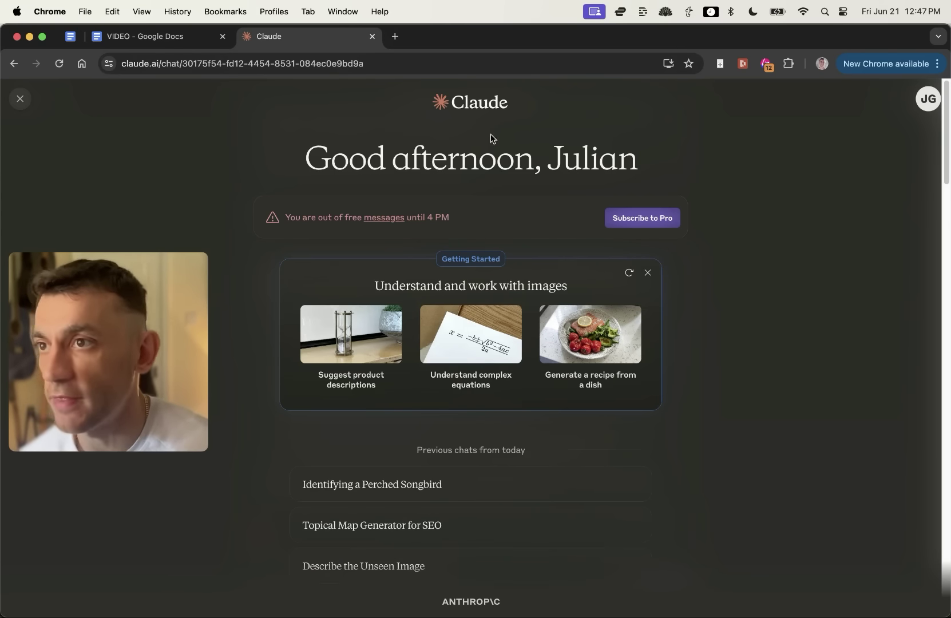
Step: Open the Claude Pro subscription offer and review its price and benefits in the billing settings
left_click(639, 222)
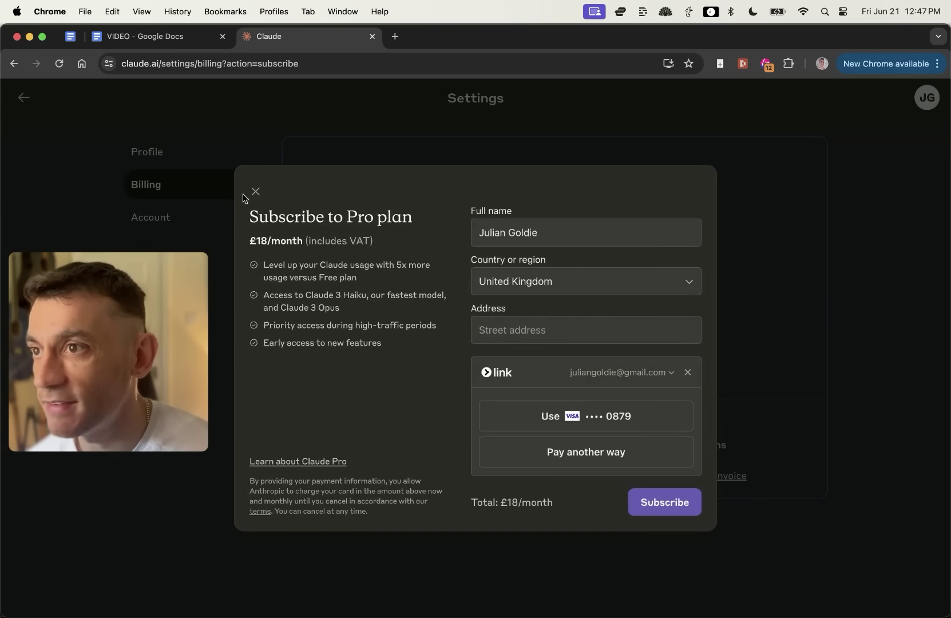
left_click_drag(243, 194, 401, 365)
left_click(417, 370)
left_click(583, 244)
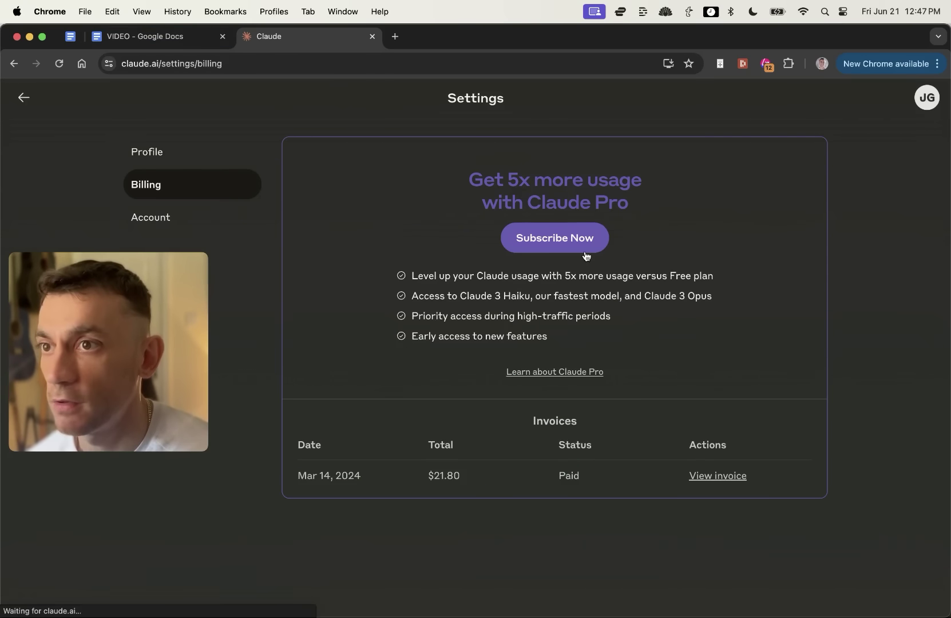
left_click(779, 429)
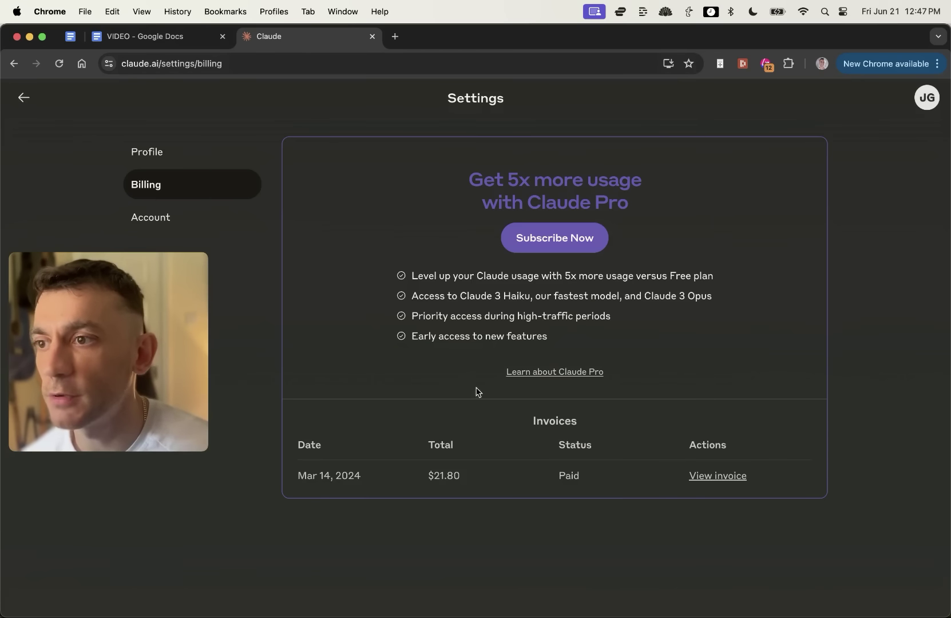
left_click(529, 251)
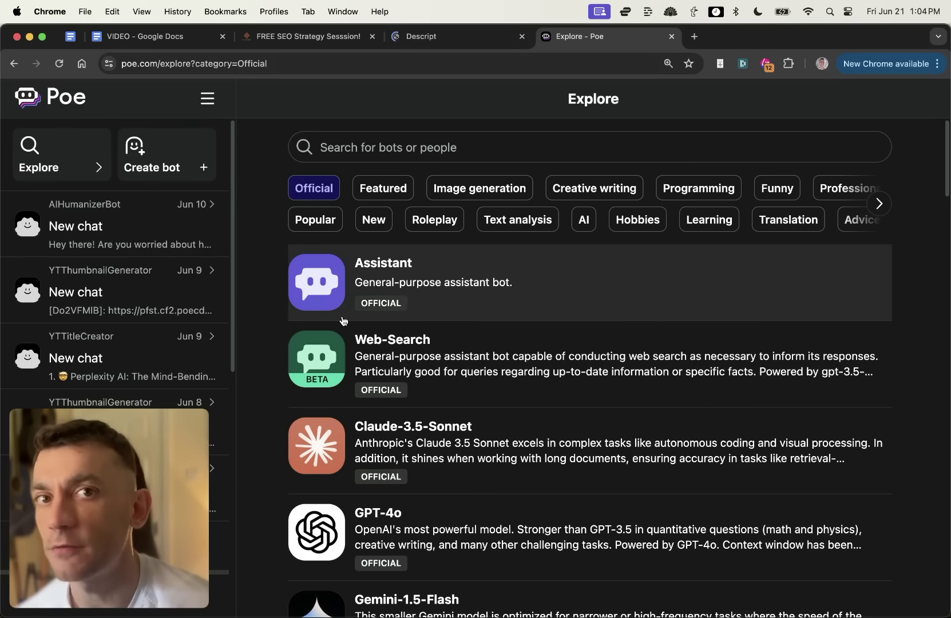
Step: Browse the official bots on Poe's Explore page and open the Claude-3.5-Sonnet bot
scroll(441, 302, "down", 1)
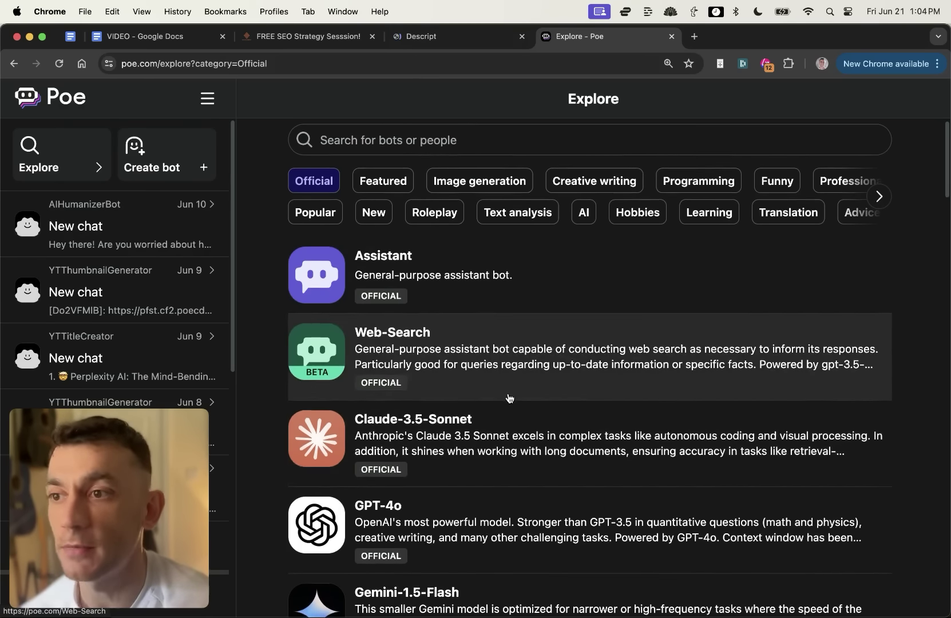
scroll(501, 391, "down", 3)
scroll(494, 364, "up", 3)
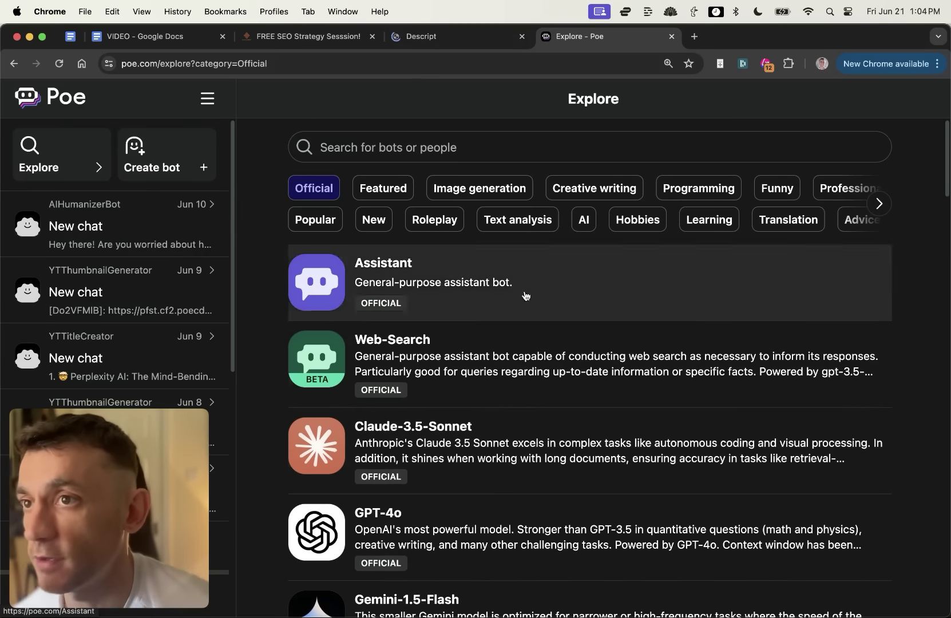
left_click(230, 68)
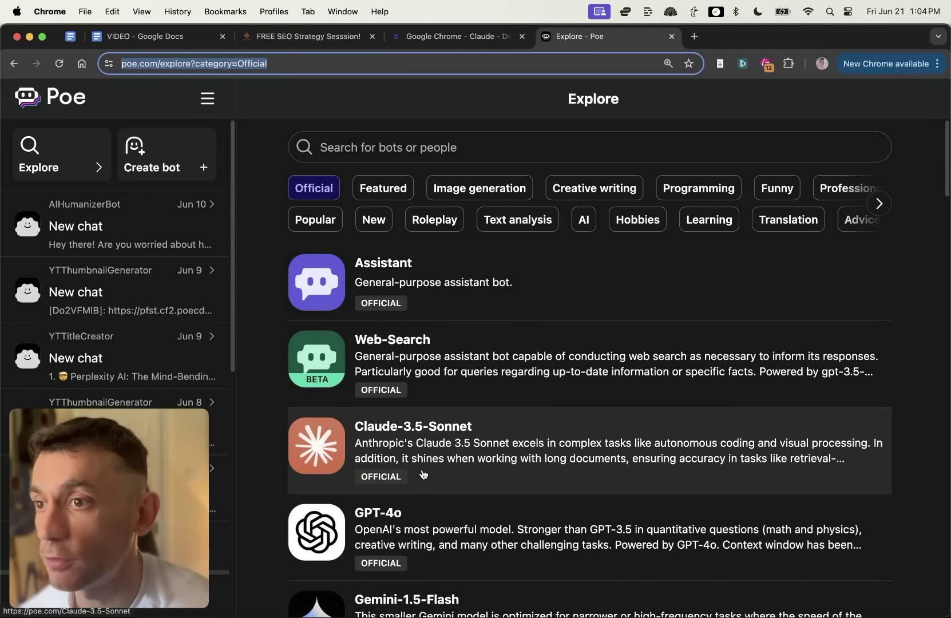
left_click(409, 483)
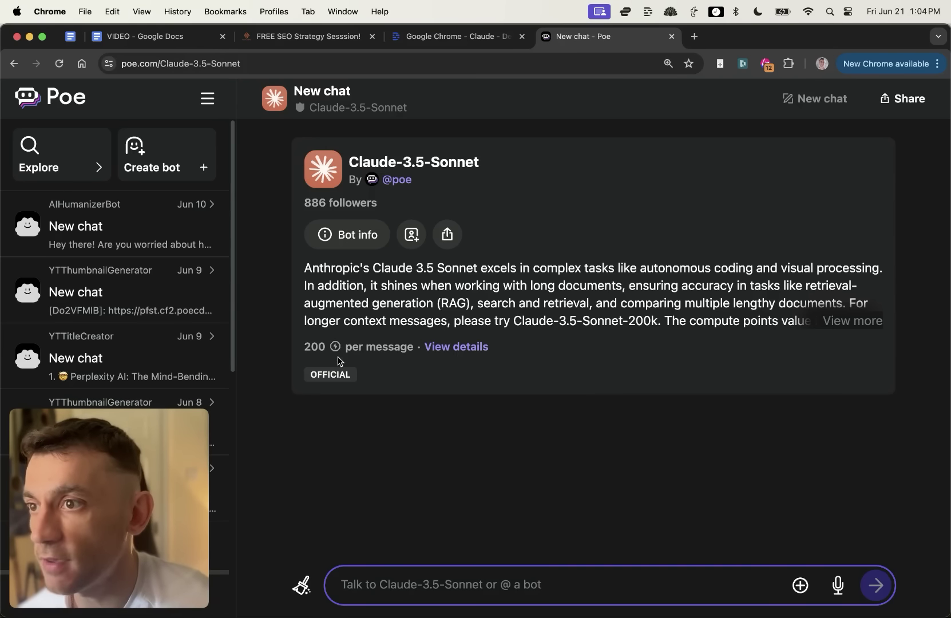
Step: Check the Claude-3.5-Sonnet bot's compute points details, calculate 3000/200 in the address bar, and close the details
left_click(455, 346)
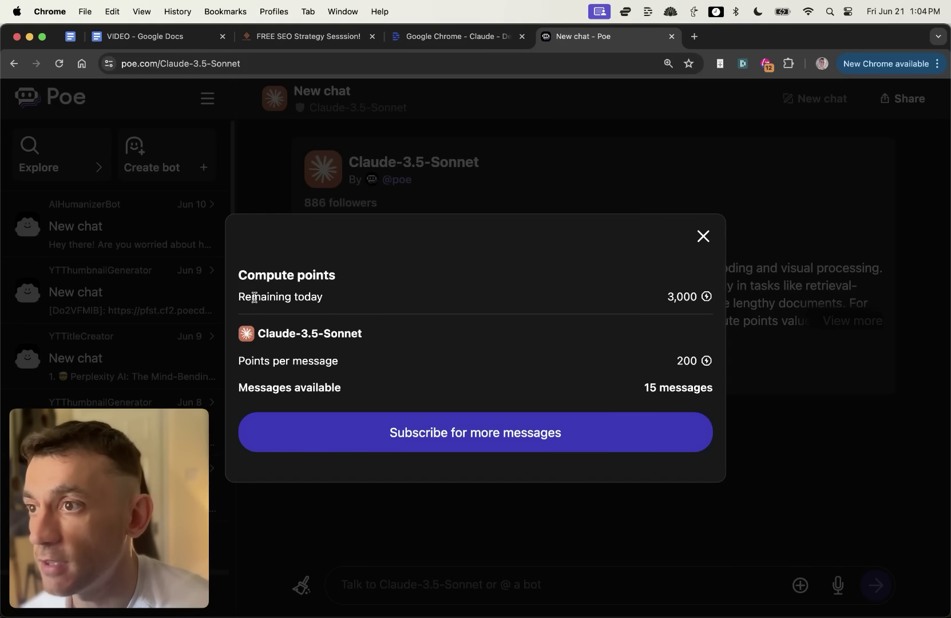
triple_click(586, 345)
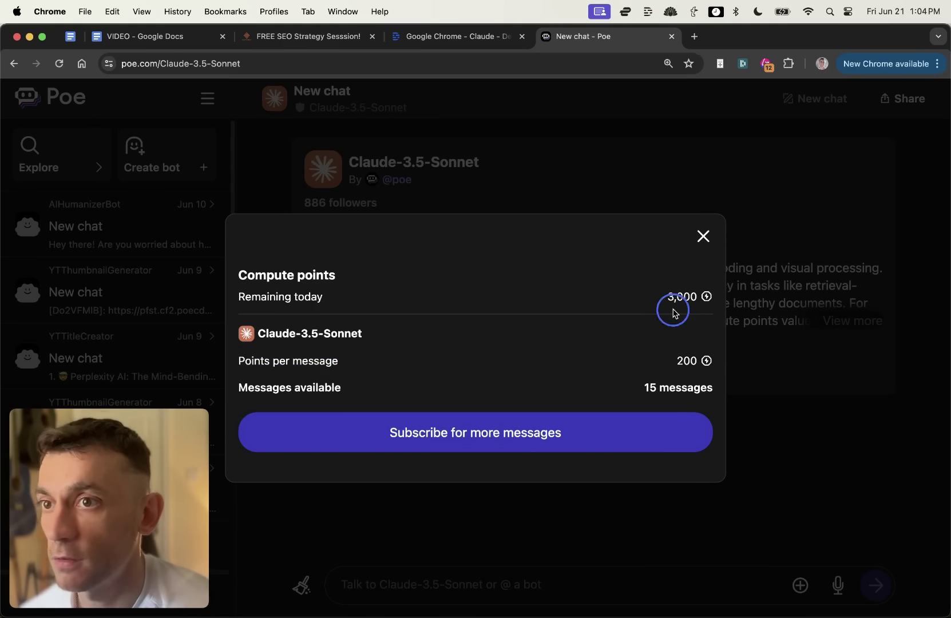
key("super+l")
type("3000/200")
left_click(577, 318)
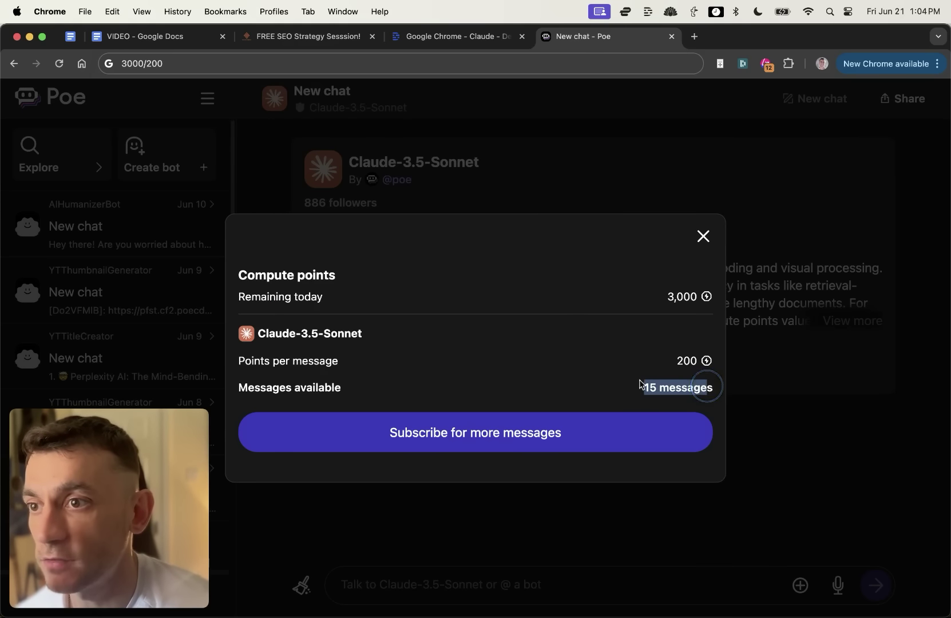
left_click(702, 236)
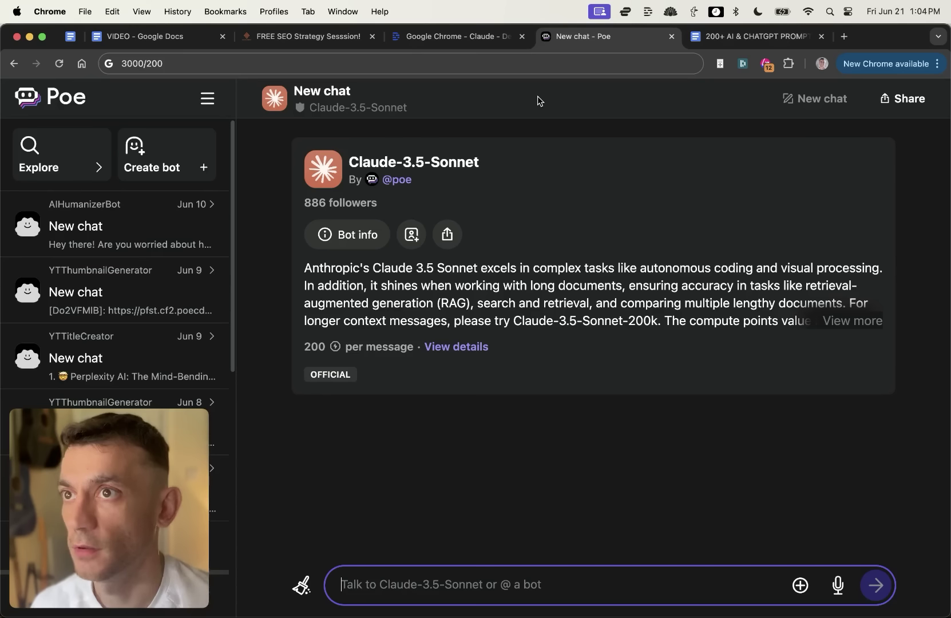
Step: Insert the "newarticle" prompt template with the keyword Small Yellow Birds and send it to Claude-3.5-Sonnet
type("newarticle")
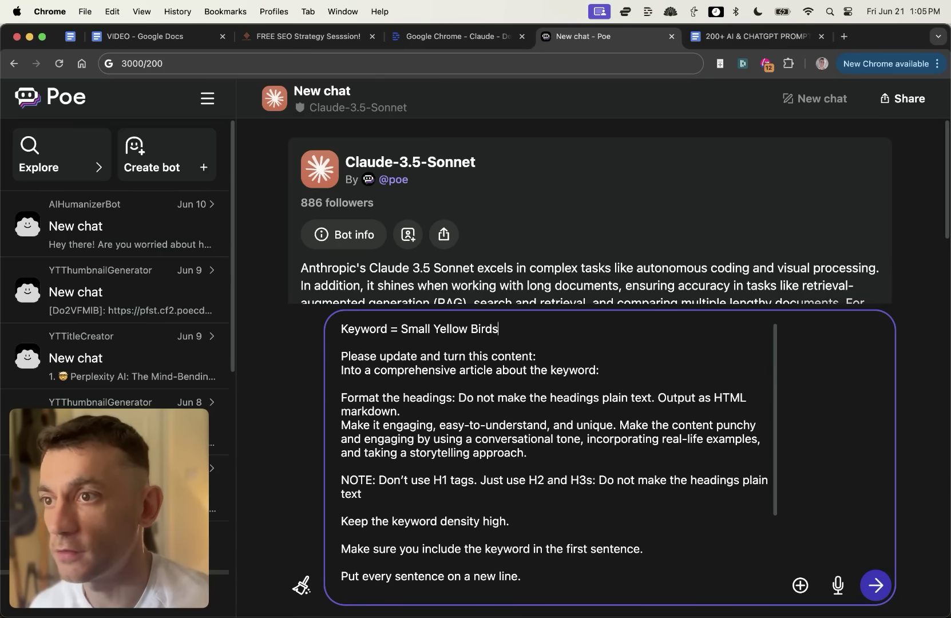
key("Return")
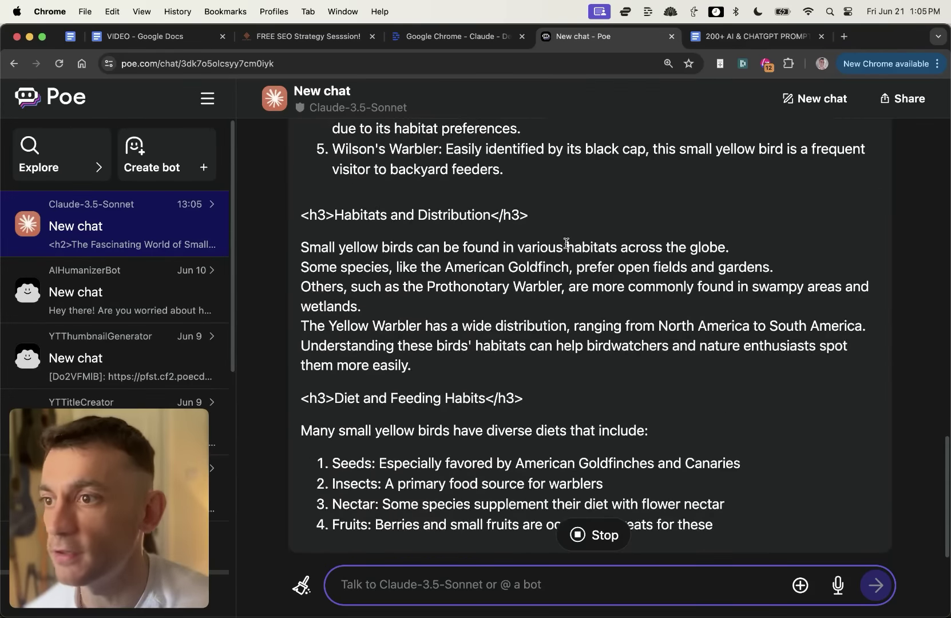
Step: Review the generated small yellow birds article against the prompt's instructions on headings, keyword use and FAQs
scroll(579, 303, "up", 15)
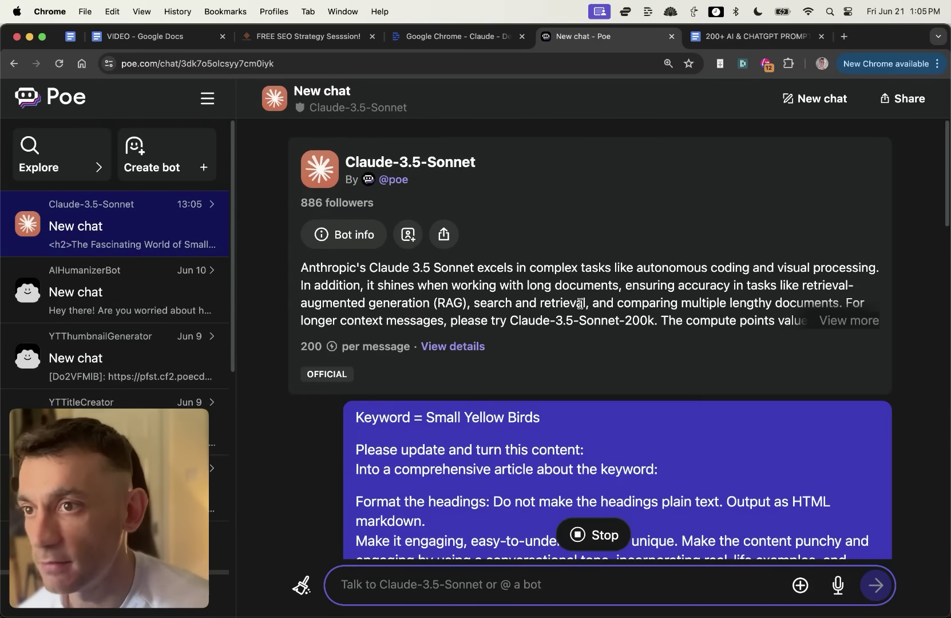
scroll(579, 303, "down", 15)
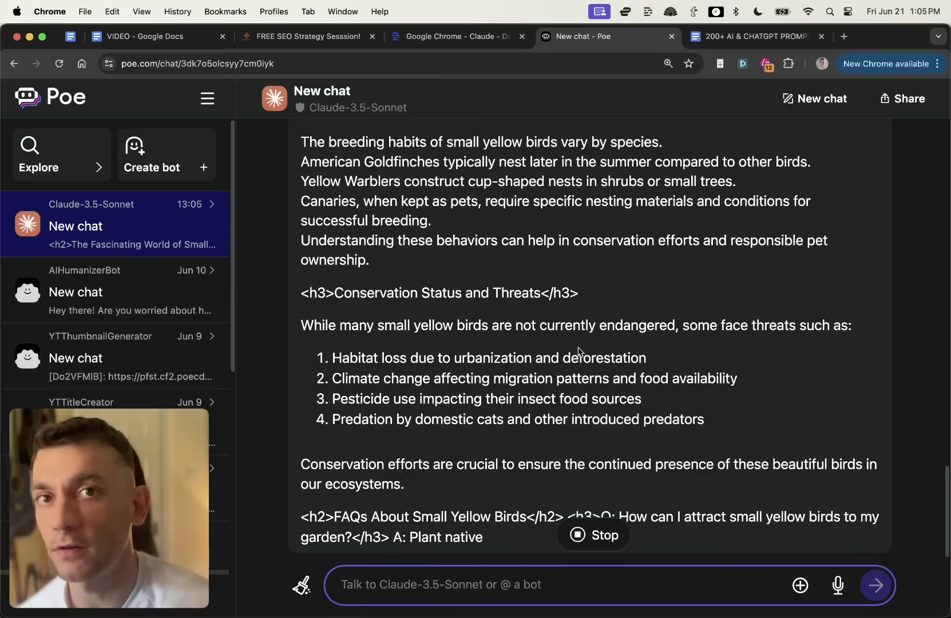
scroll(610, 312, "up", 10)
scroll(599, 341, "down", 10)
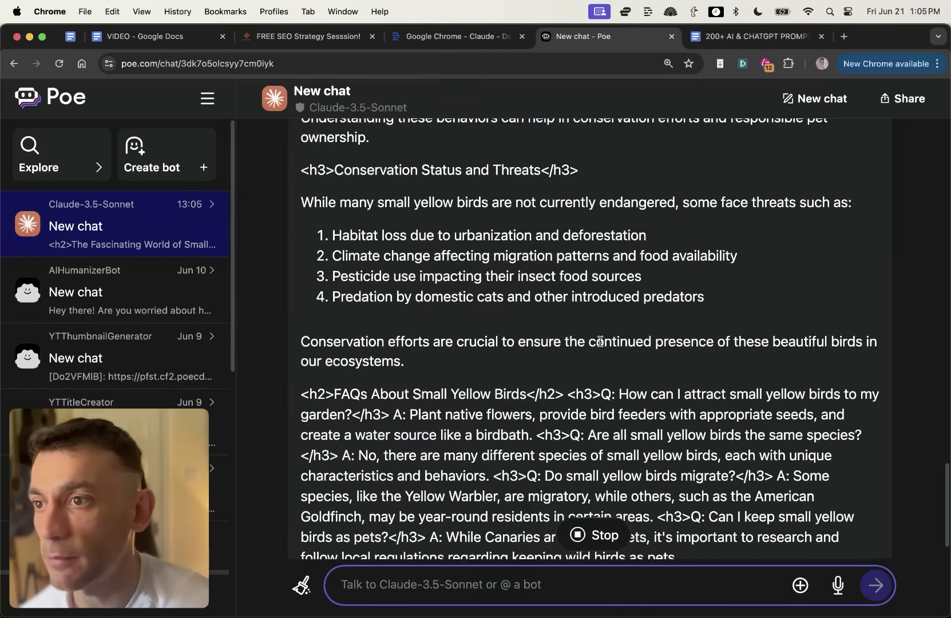
scroll(543, 191, "up", 15)
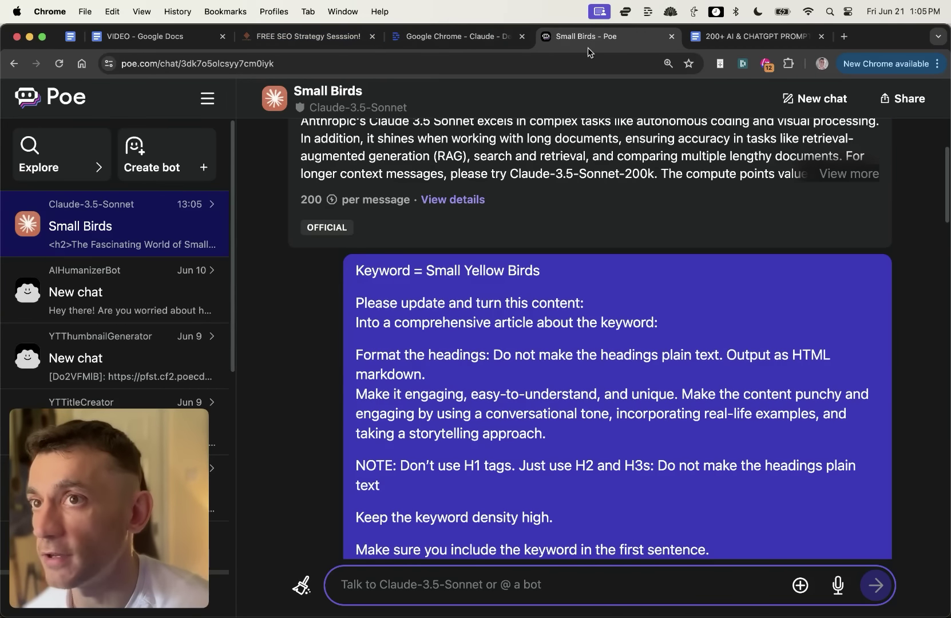
scroll(724, 484, "down", 20)
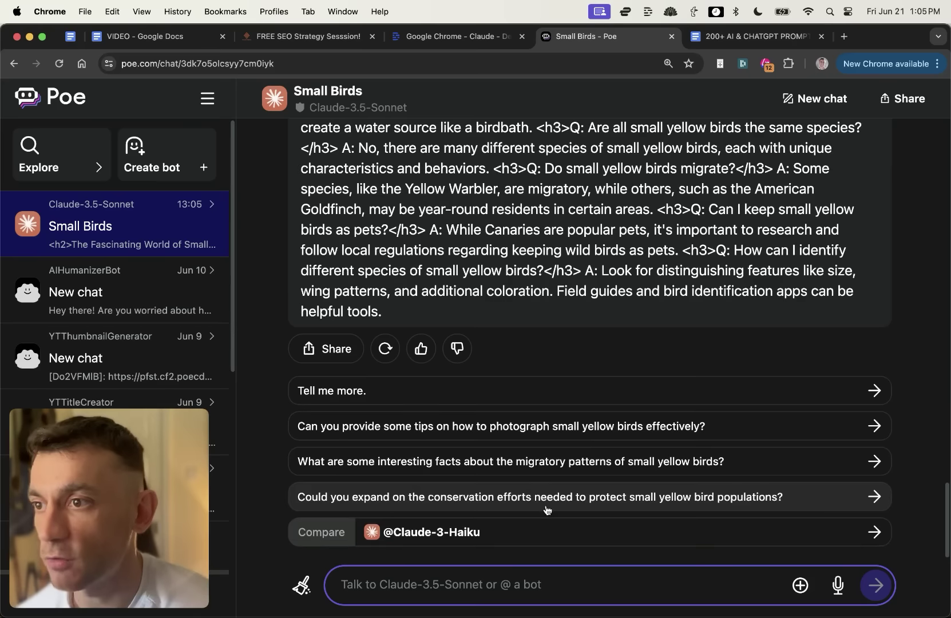
scroll(548, 515, "up", 20)
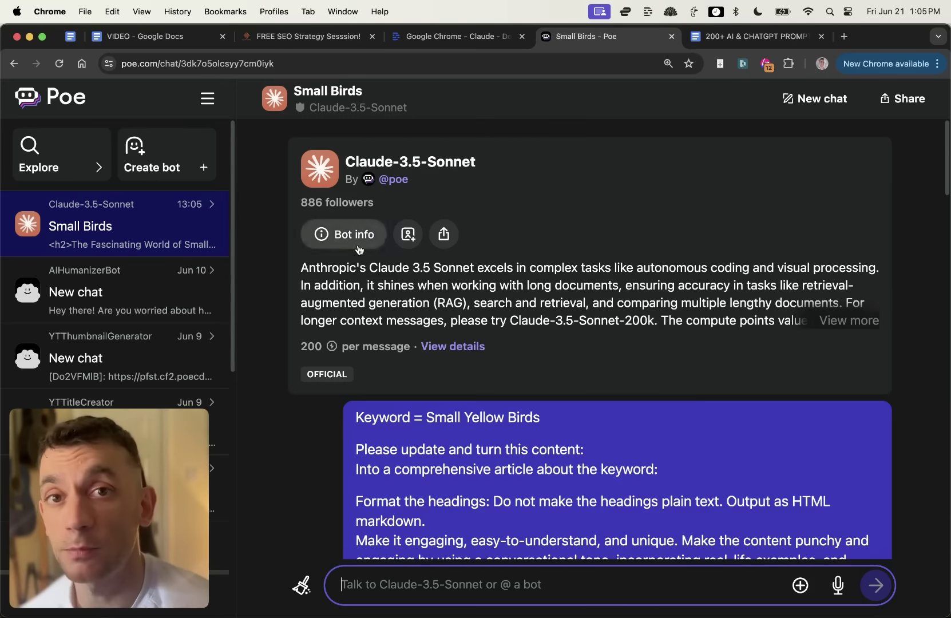
scroll(442, 490, "down", 15)
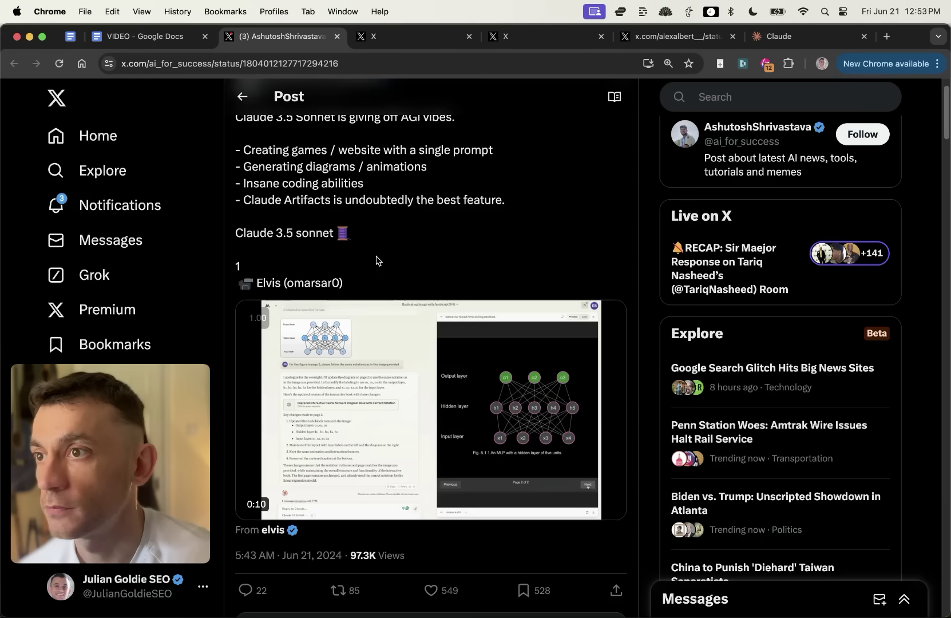
scroll(425, 335, "up", 2)
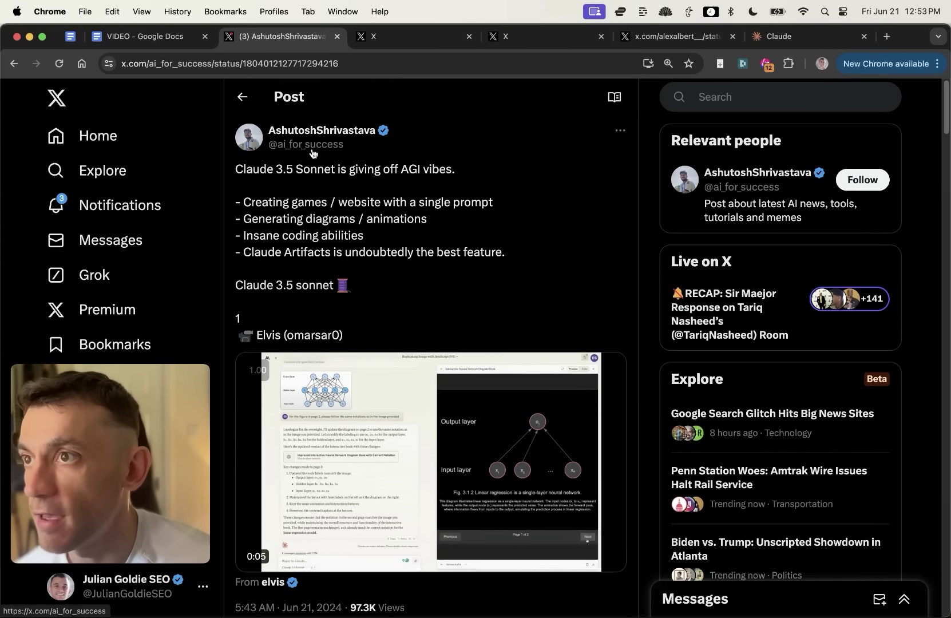
Step: Examine the X post "Claude 3.5 Sonnet is giving off AGI vibes", its feature list and the embedded neural network diagram video
scroll(481, 234, "down", 1)
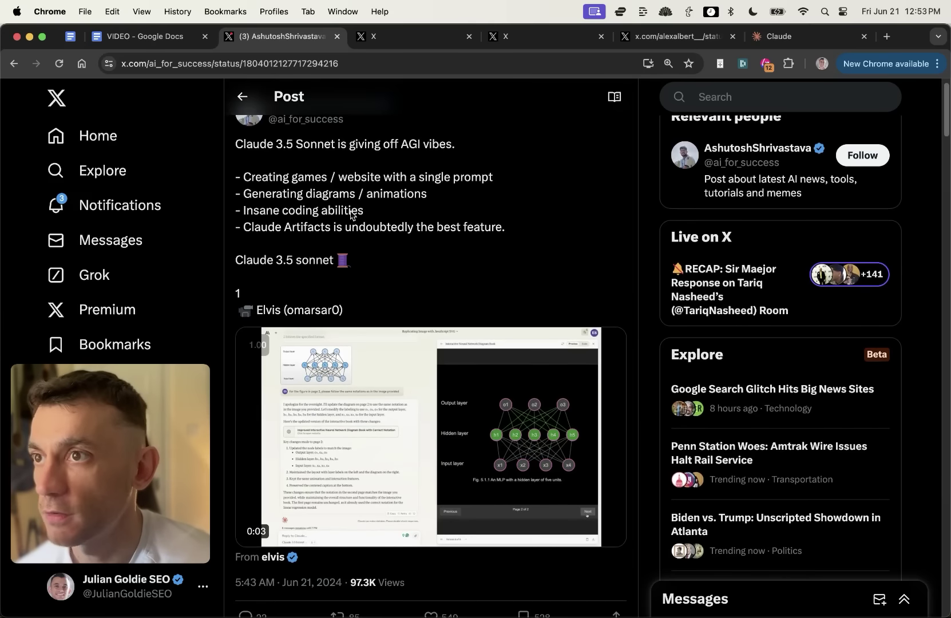
scroll(353, 214, "up", 1)
left_click(230, 183)
left_click_drag(242, 176, 461, 170)
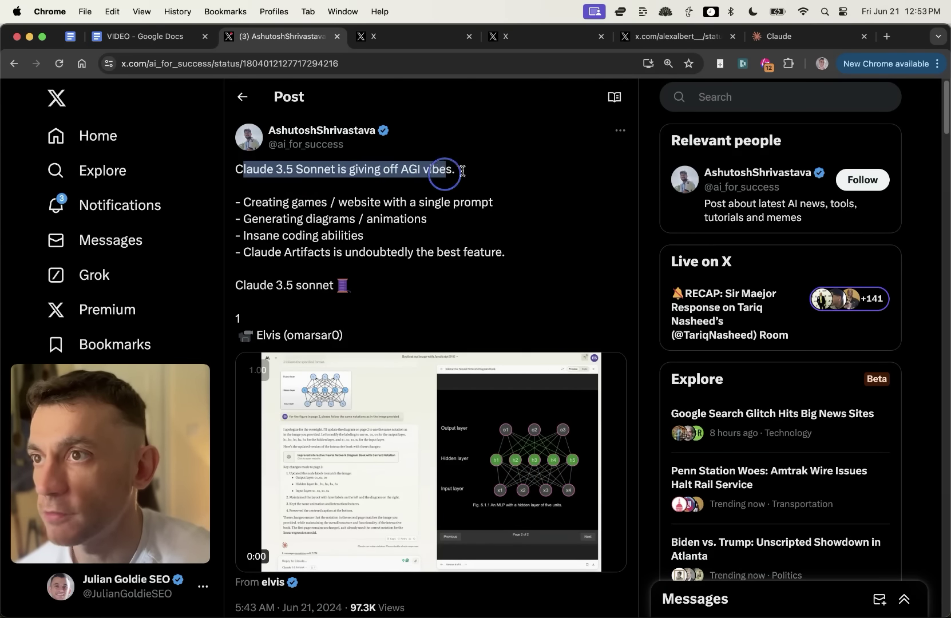
scroll(562, 257, "down", 5)
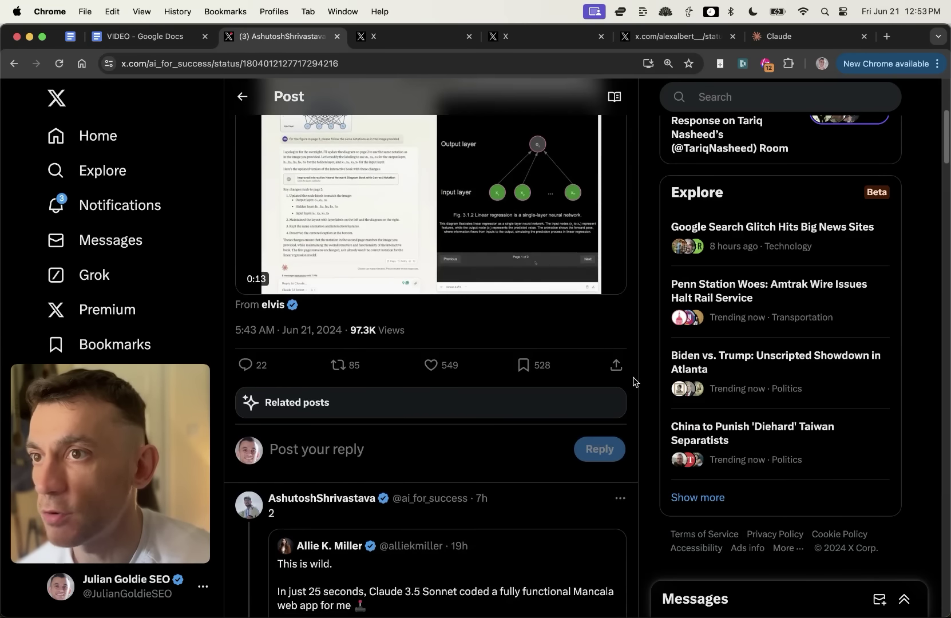
scroll(629, 371, "up", 4)
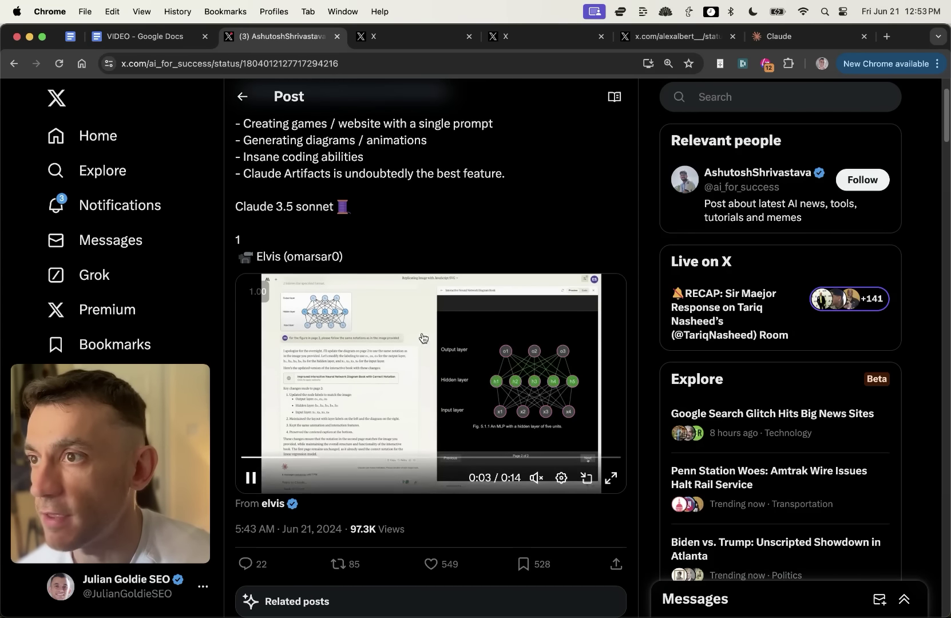
scroll(381, 401, "up", 1)
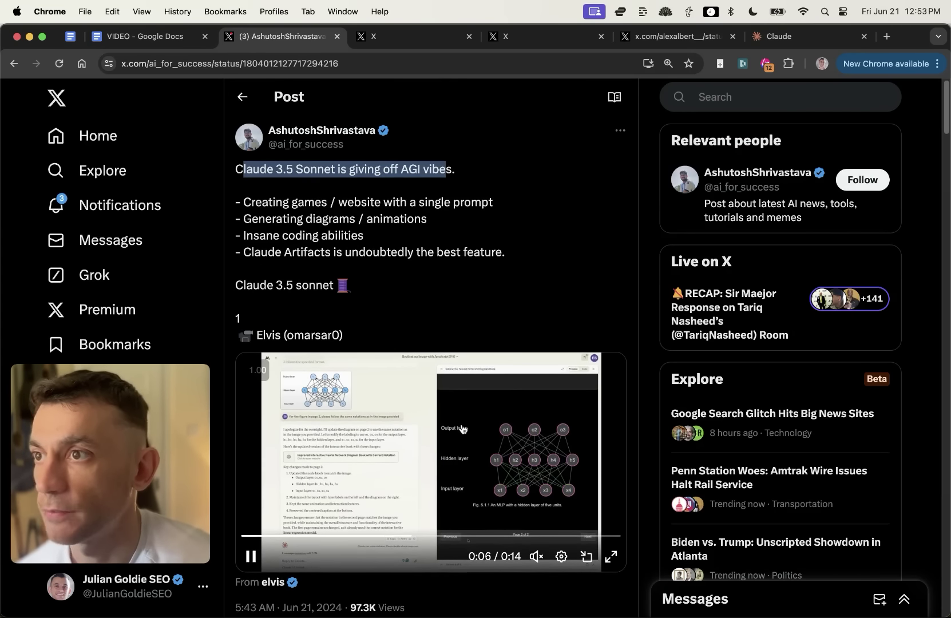
scroll(462, 429, "down", 2)
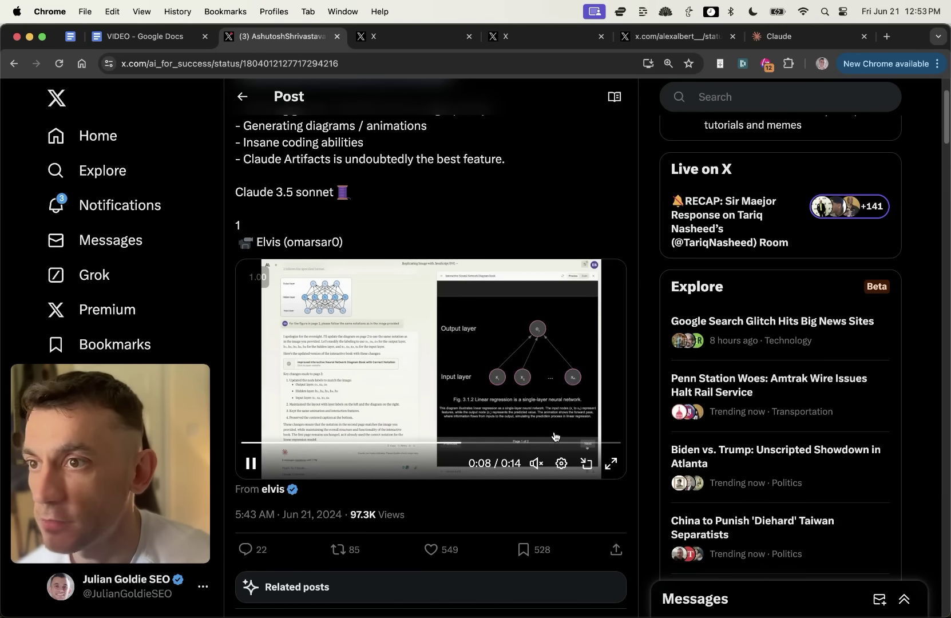
scroll(492, 355, "up", 1)
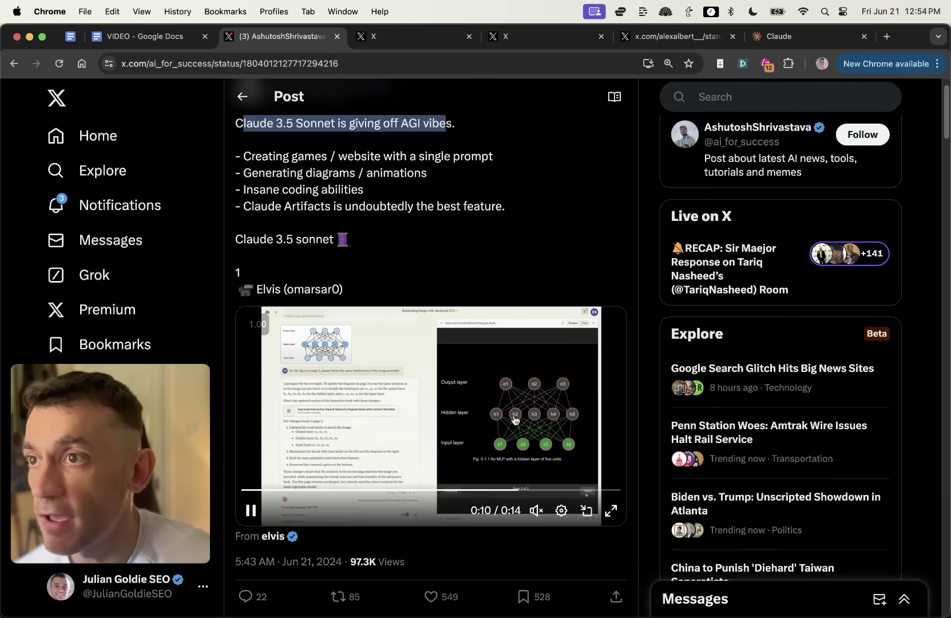
scroll(481, 355, "down", 5)
scroll(481, 321, "up", 1)
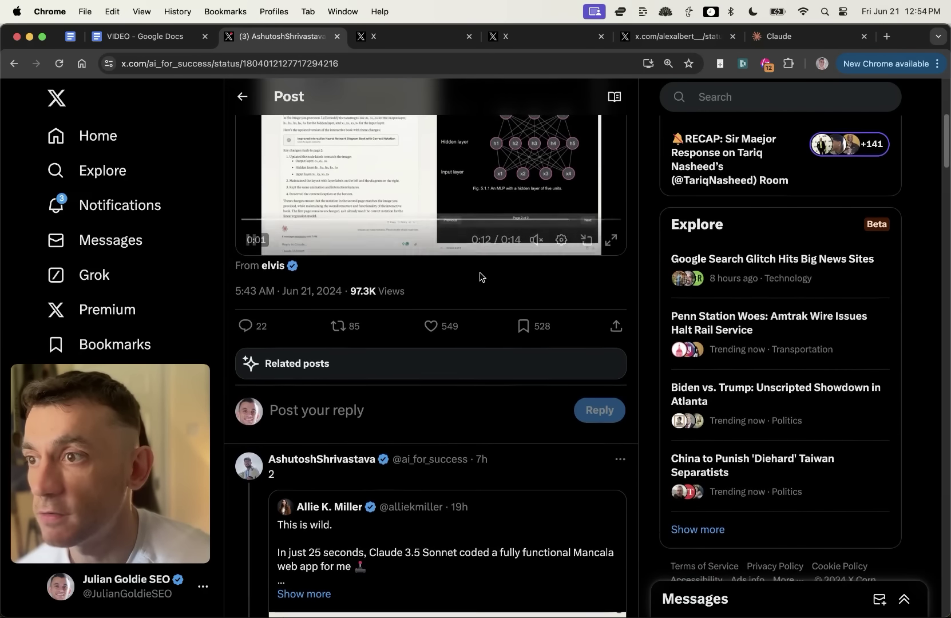
Step: Examine the X thread's numbered examples of Claude 3.5 Sonnet, including the Mancala app, chip fabrication diagram, sound effects generator and chart reasoning video
scroll(482, 297, "down", 3)
scroll(469, 332, "down", 10)
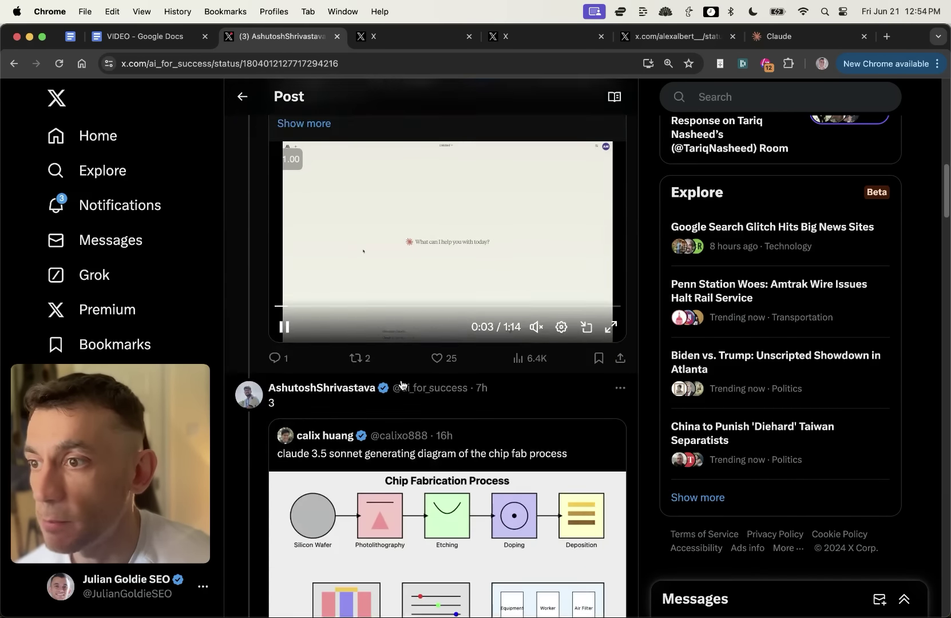
scroll(536, 347, "down", 1)
scroll(389, 332, "down", 5)
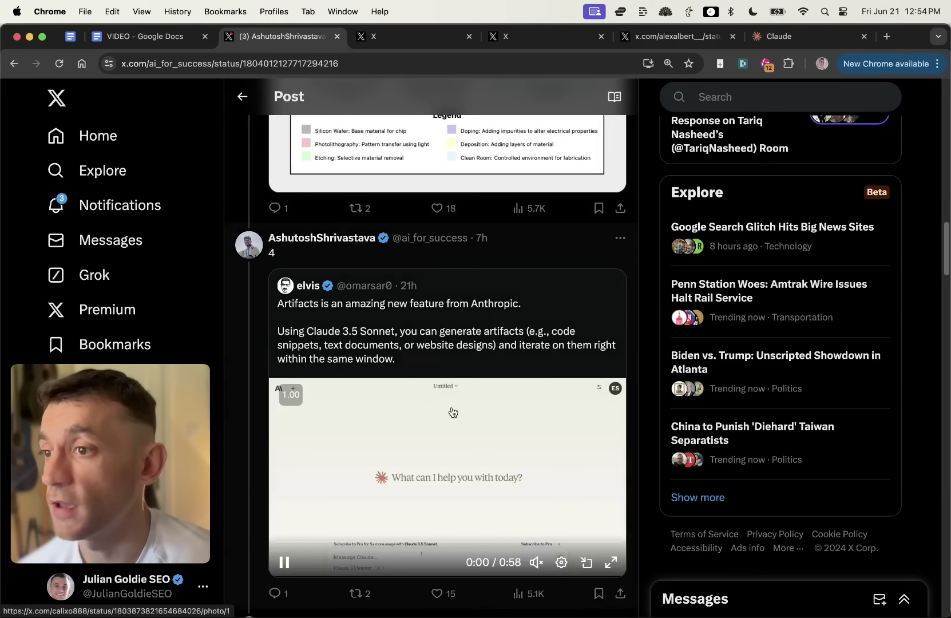
scroll(486, 354, "down", 7)
scroll(562, 337, "down", 6)
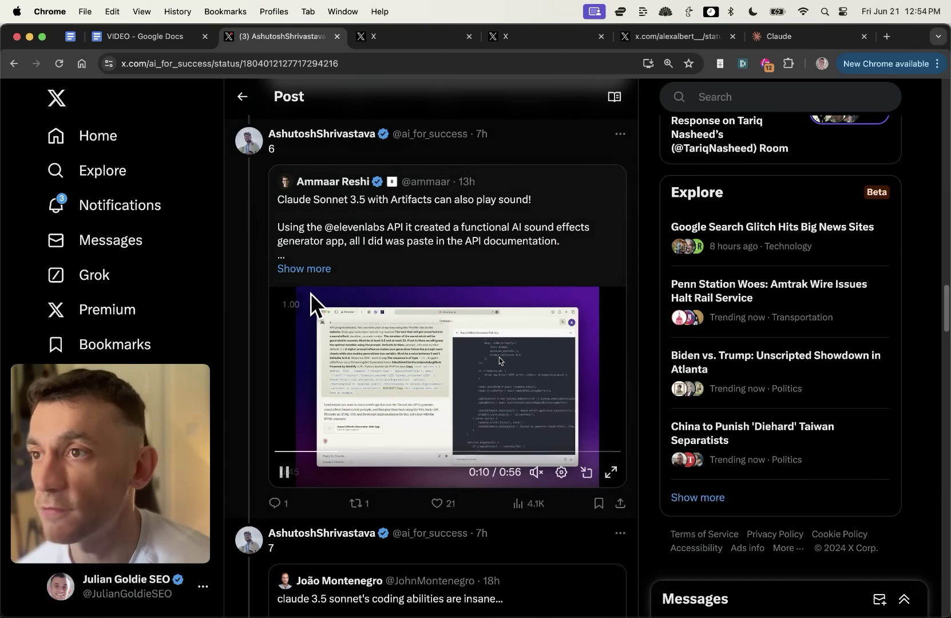
scroll(368, 410, "down", 6)
scroll(360, 407, "down", 7)
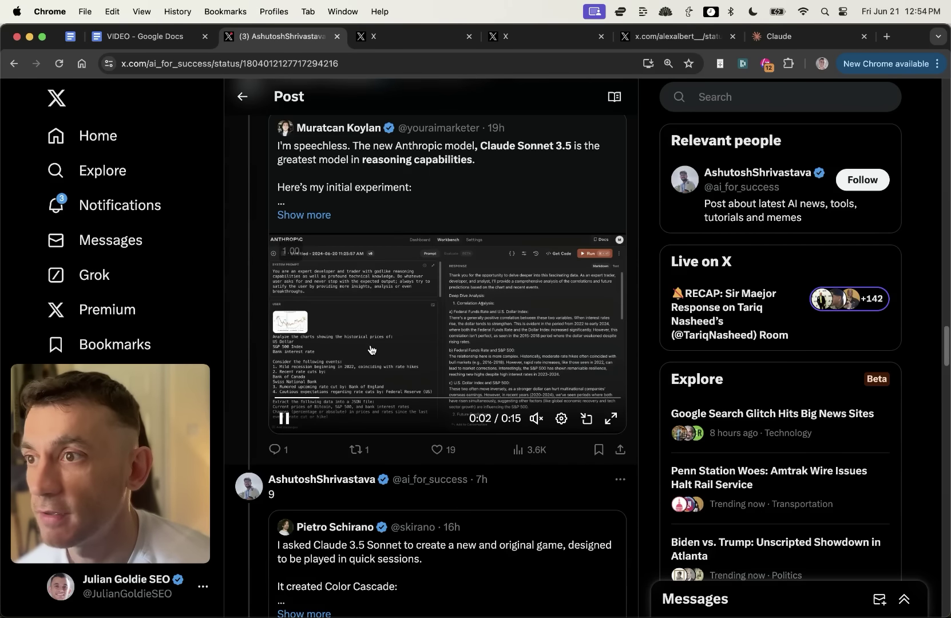
left_click(372, 360)
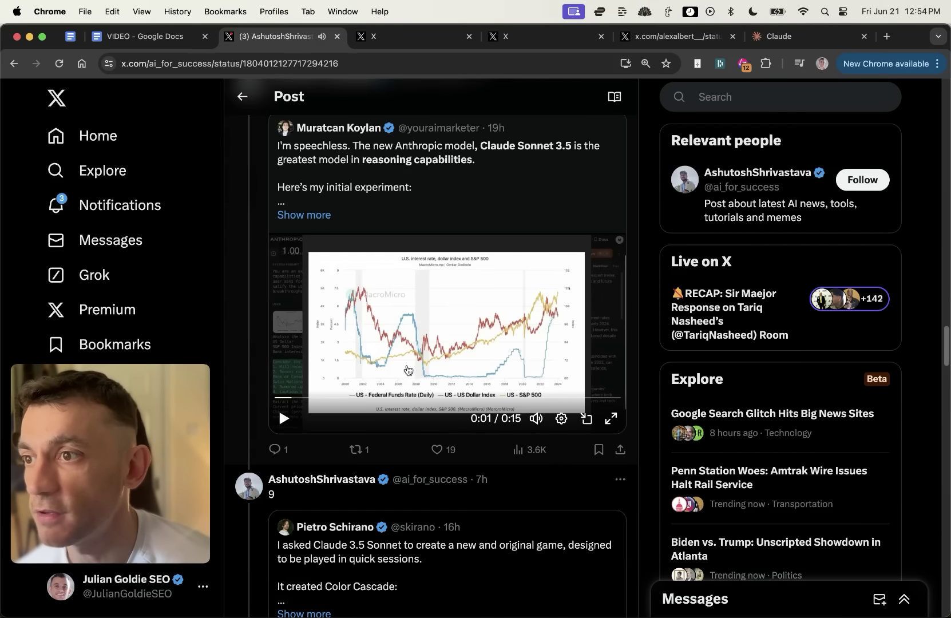
scroll(407, 391, "down", 4)
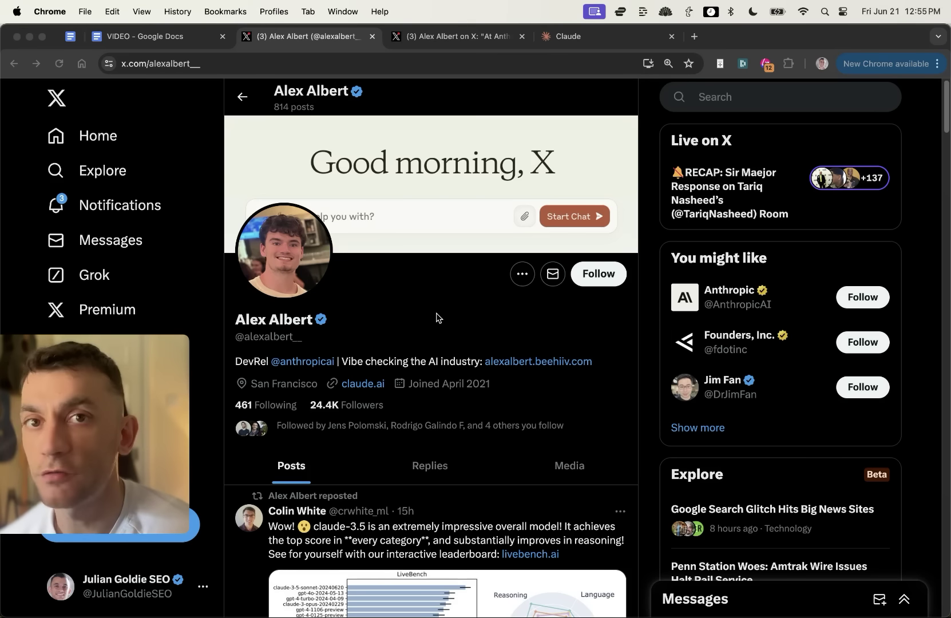
Step: Read the X post about Anthropic staff using Claude to write code, from hours of time saved to the future of programming
left_click(469, 34)
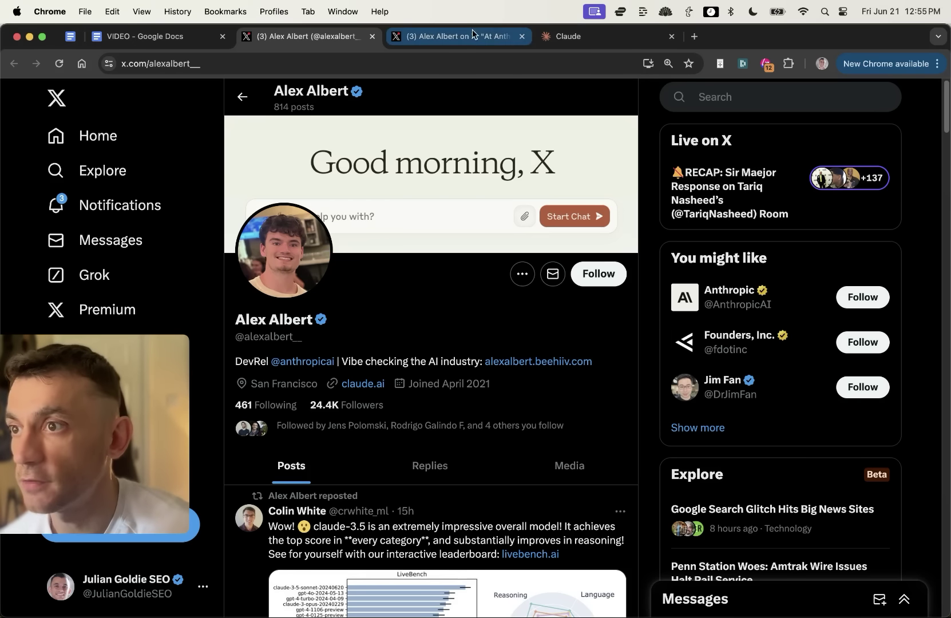
left_click_drag(234, 174, 524, 217)
left_click(524, 219)
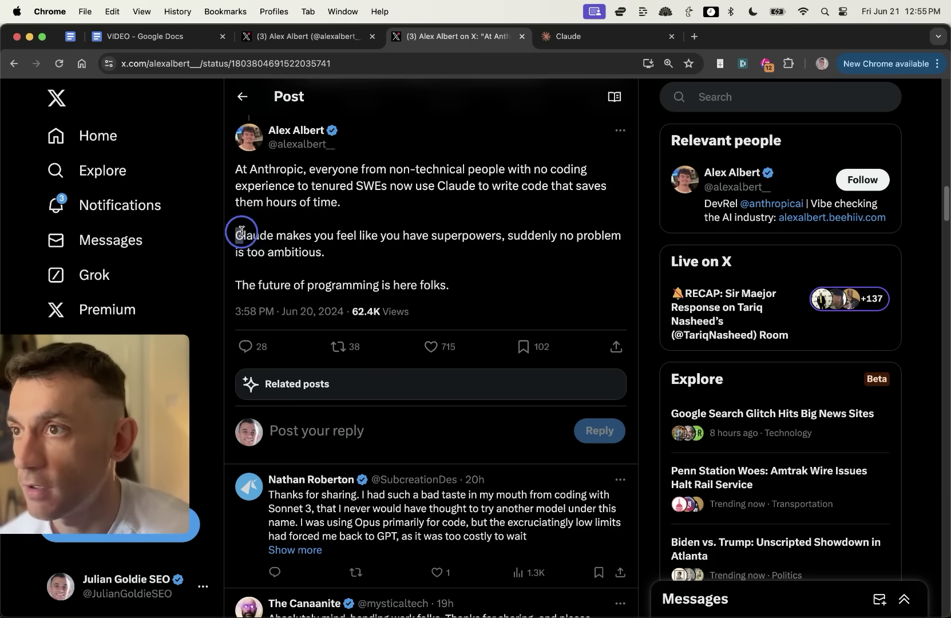
left_click_drag(241, 231, 522, 286)
left_click(526, 292)
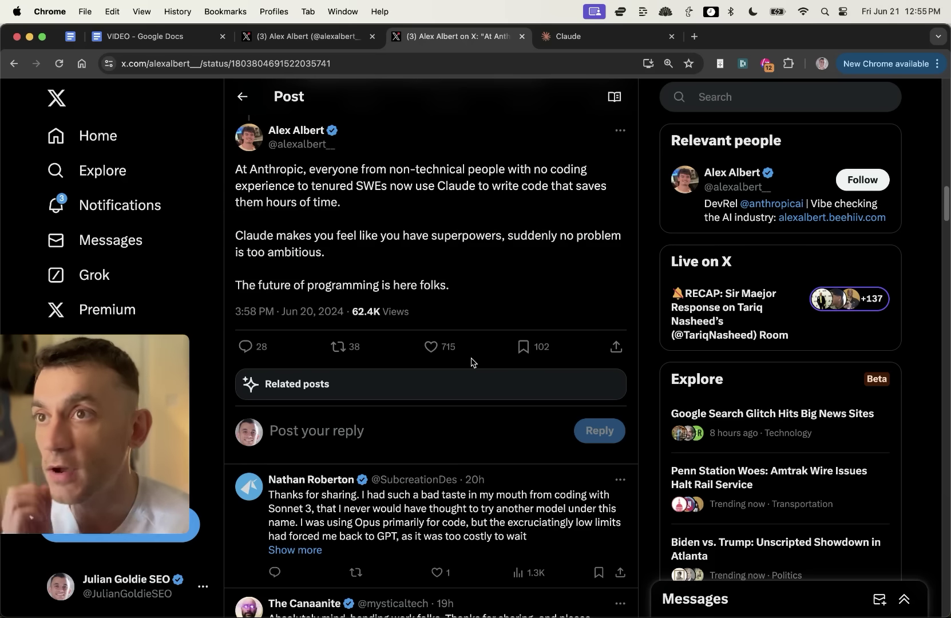
Step: Close the post author's X profile page and switch to the Claude page
left_click(370, 37)
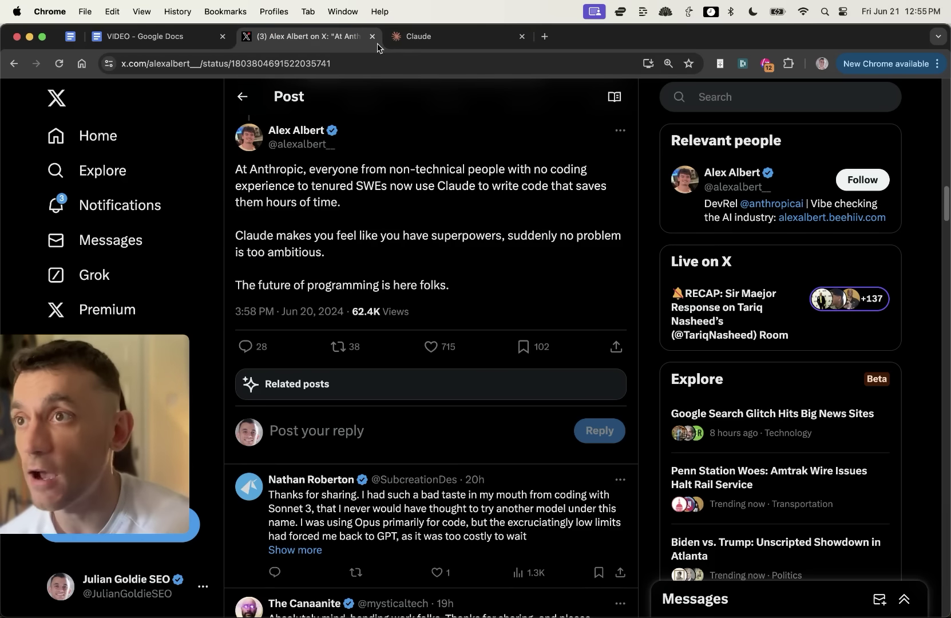
left_click(436, 37)
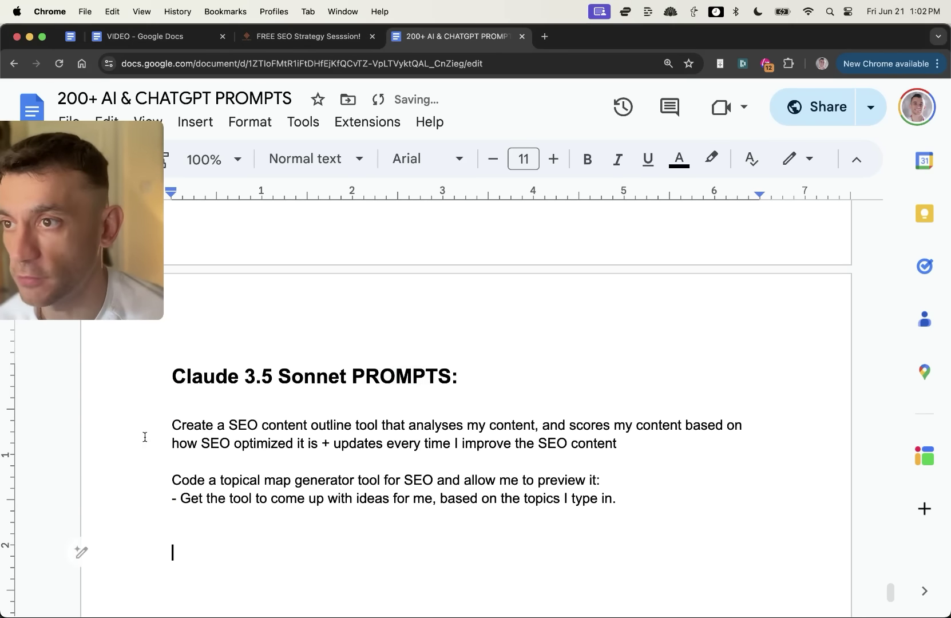
Step: Return to the beginning of the 200+ AI & CHATGPT PROMPTS document from the Claude 3.5 Sonnet prompts section
left_click(389, 345)
key("super+Up")
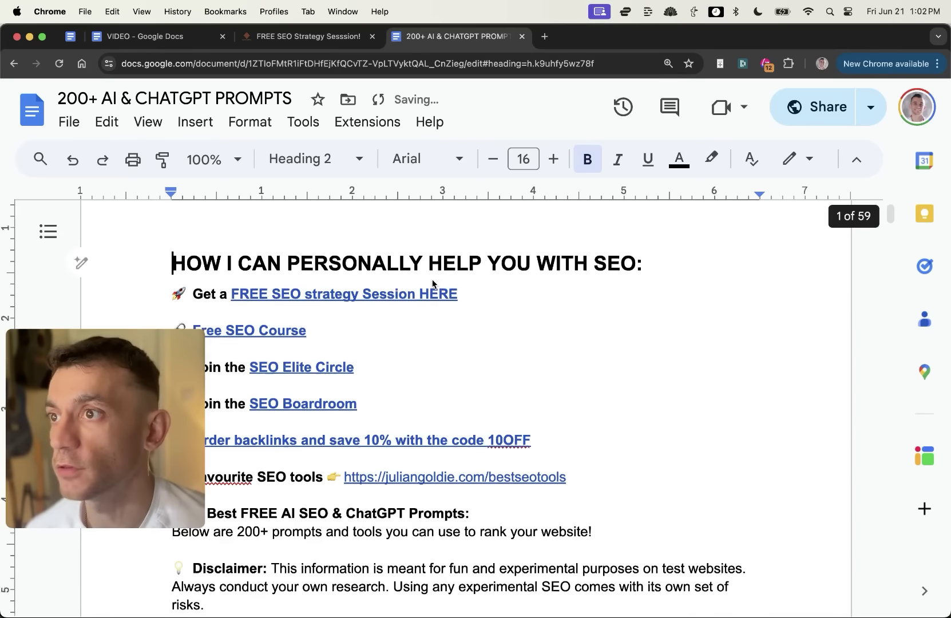
Step: Switch to the FREE SEO Strategy Session page and read its headline offer on website visitors and sales
left_click(269, 36)
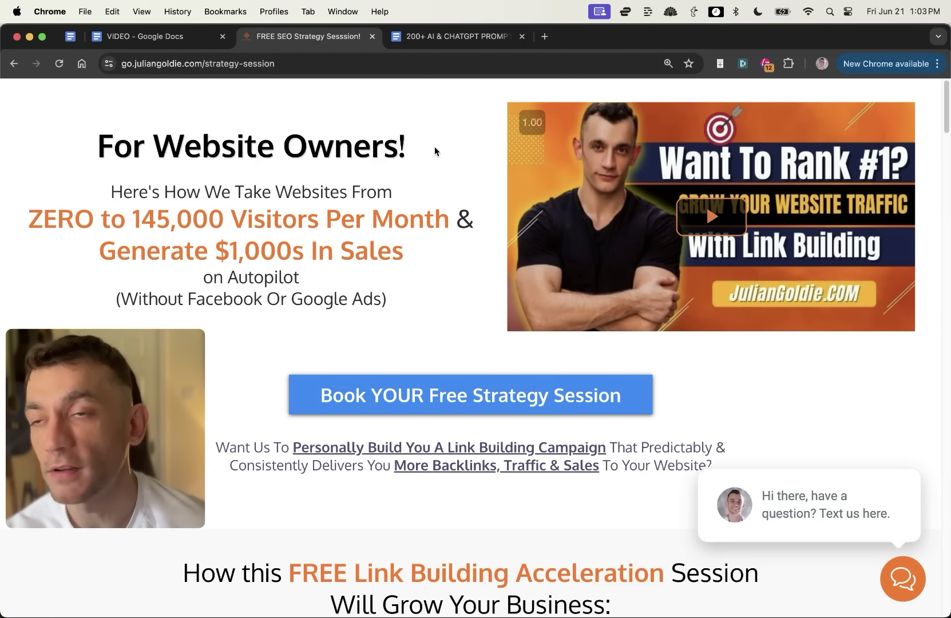
left_click_drag(155, 429, 151, 501)
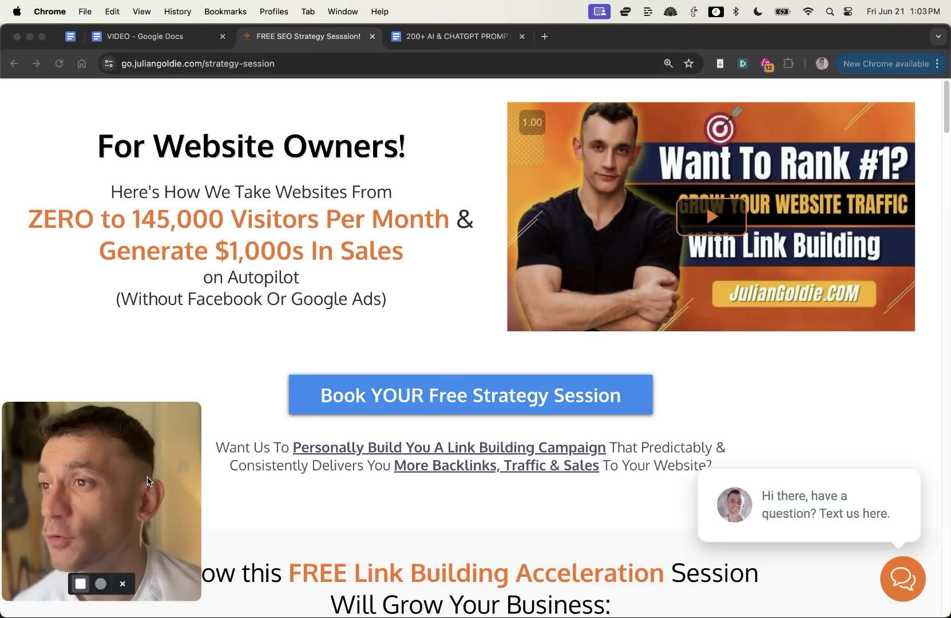
left_click(228, 262)
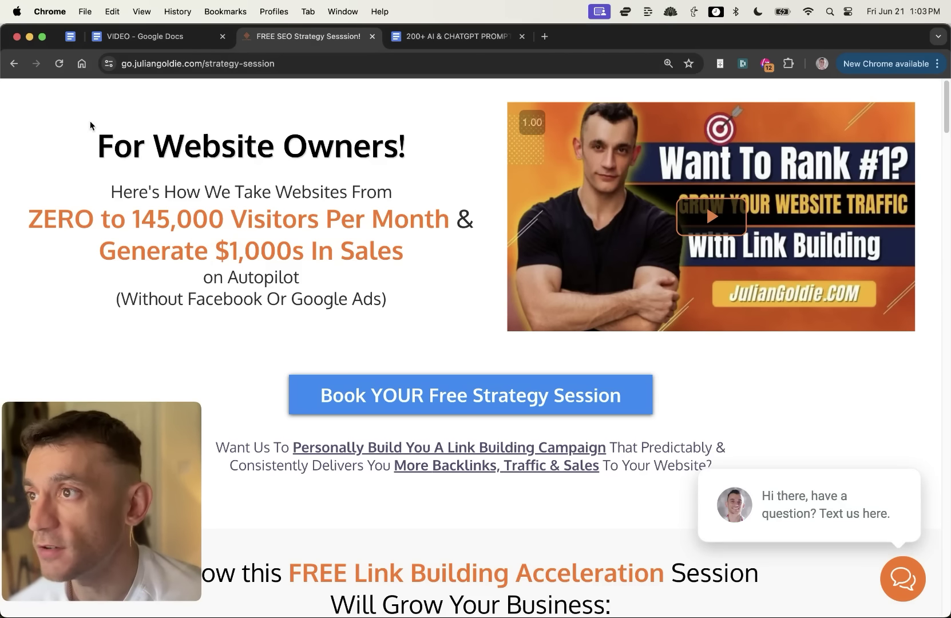
left_click_drag(90, 125, 412, 314)
left_click(308, 263)
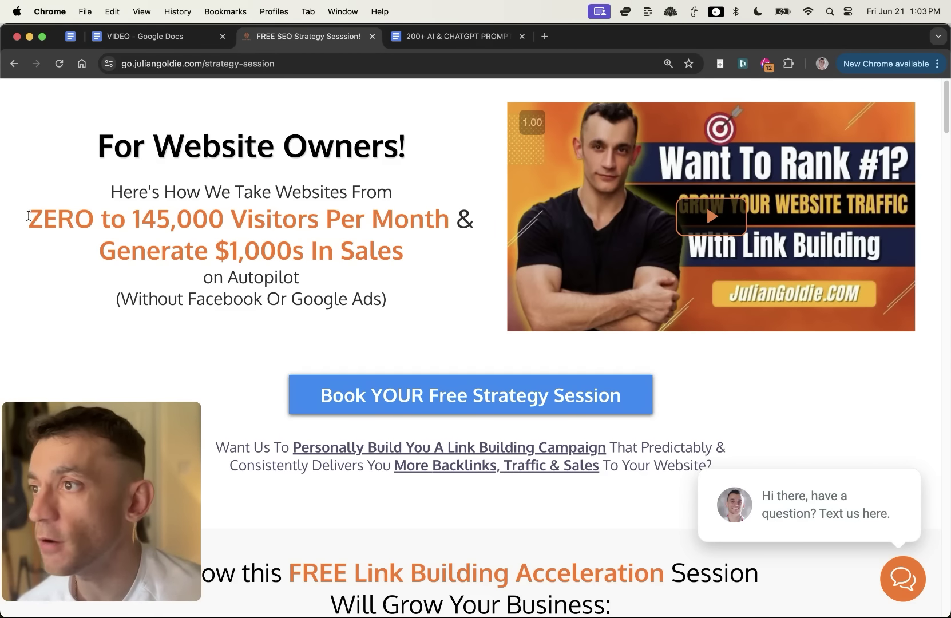
left_click_drag(28, 216, 419, 266)
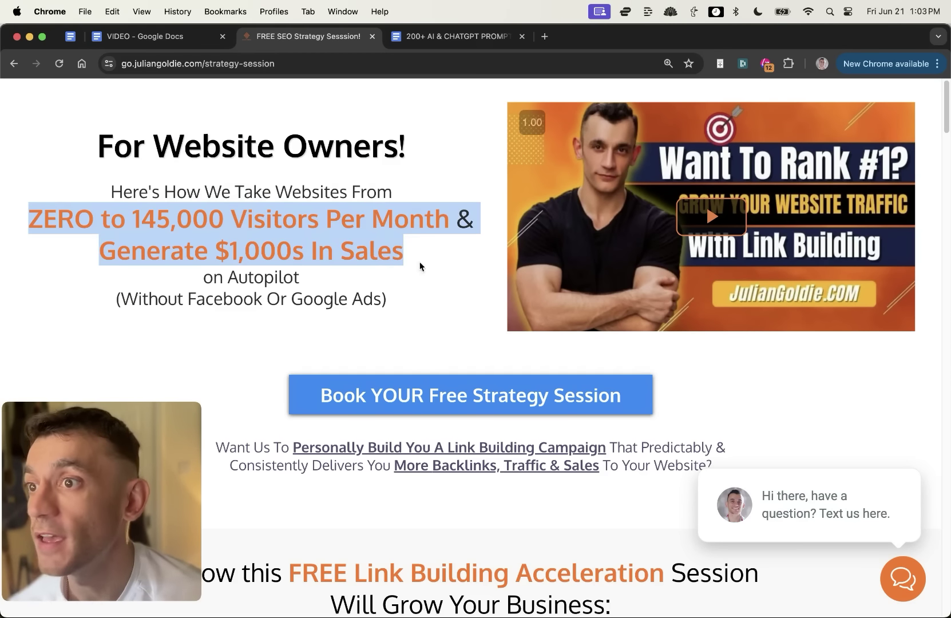
left_click(381, 229)
Step: Examine the strategy session's benefit cards on the SEO domination plan, link building secrets, outranking competitors and getting questions answered
scroll(417, 309, "down", 10)
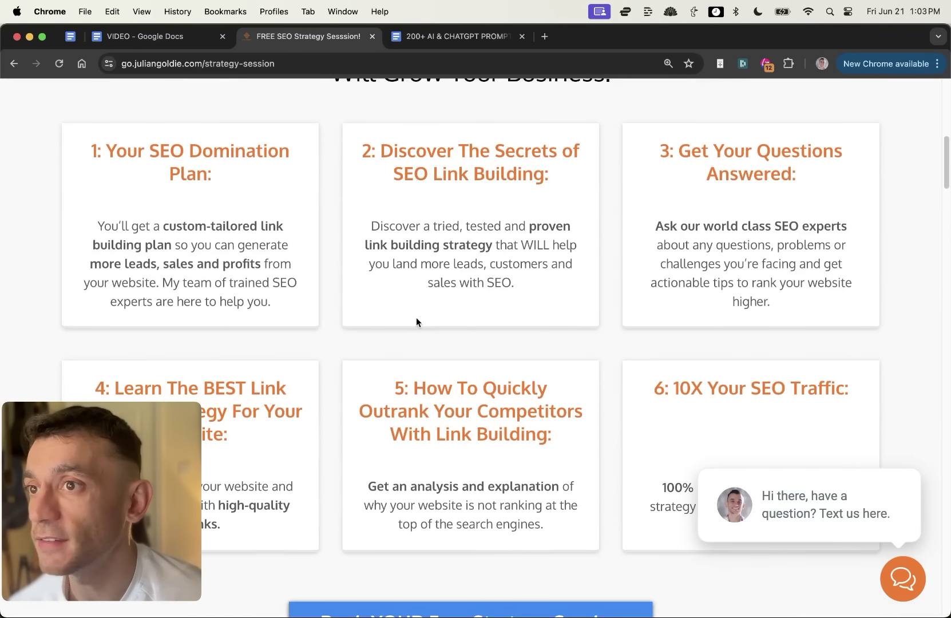
left_click_drag(115, 155, 229, 178)
left_click(226, 210)
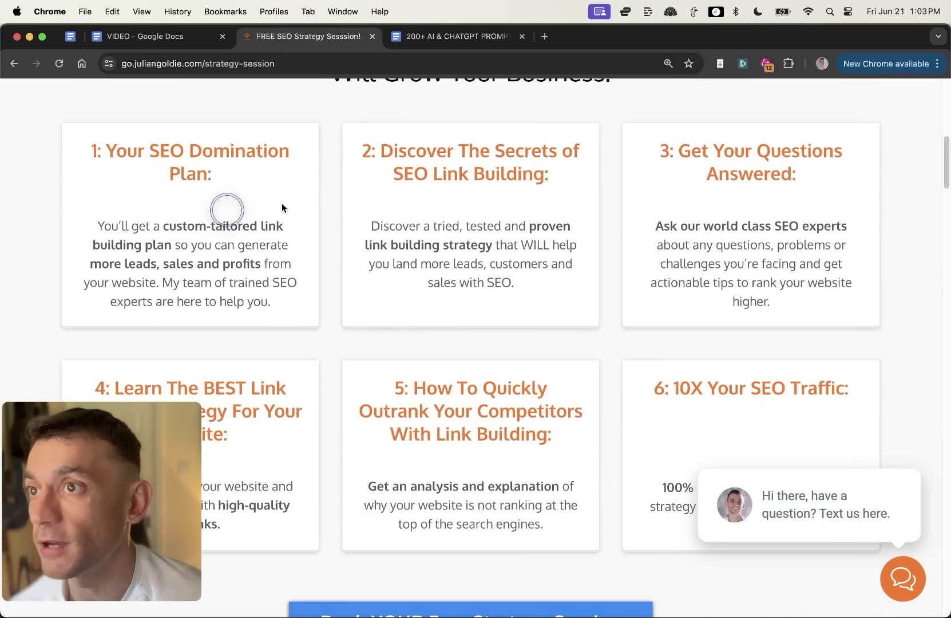
left_click_drag(358, 137, 552, 179)
left_click(529, 280)
scroll(530, 281, "down", 1)
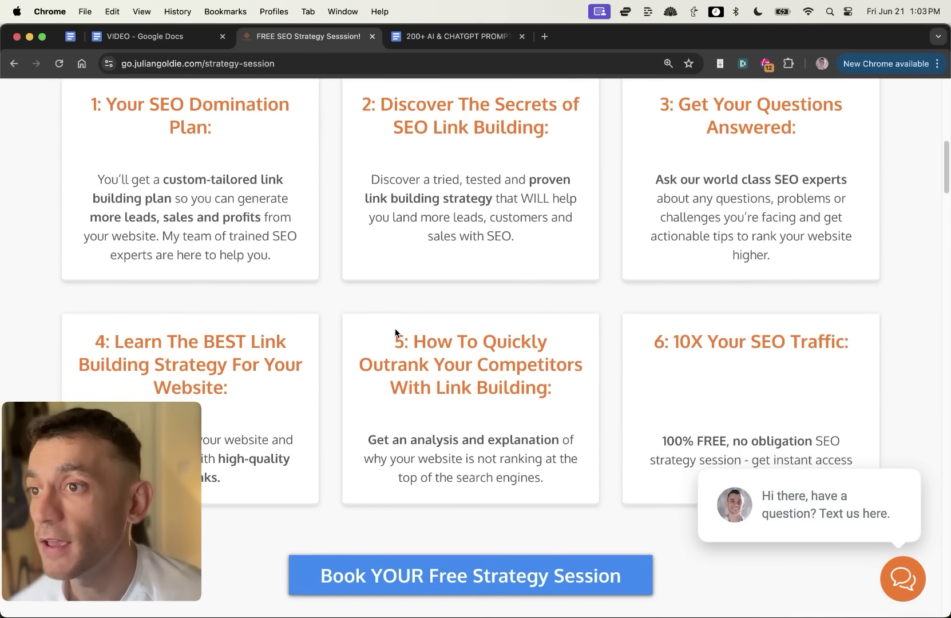
left_click_drag(394, 328, 538, 411)
left_click(538, 410)
scroll(714, 135, "up", 4)
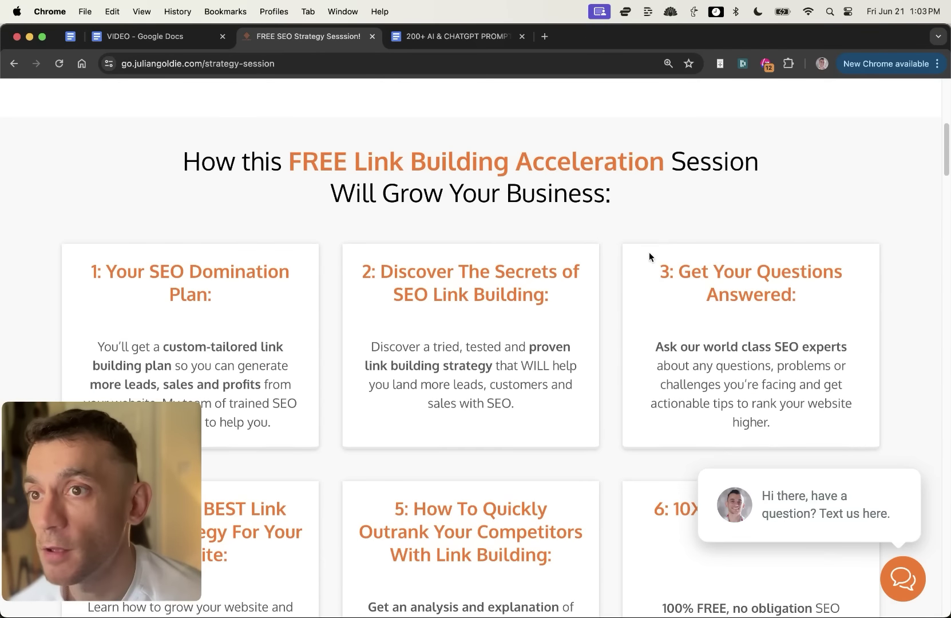
left_click_drag(648, 252, 810, 319)
left_click(675, 297)
scroll(443, 252, "up", 10)
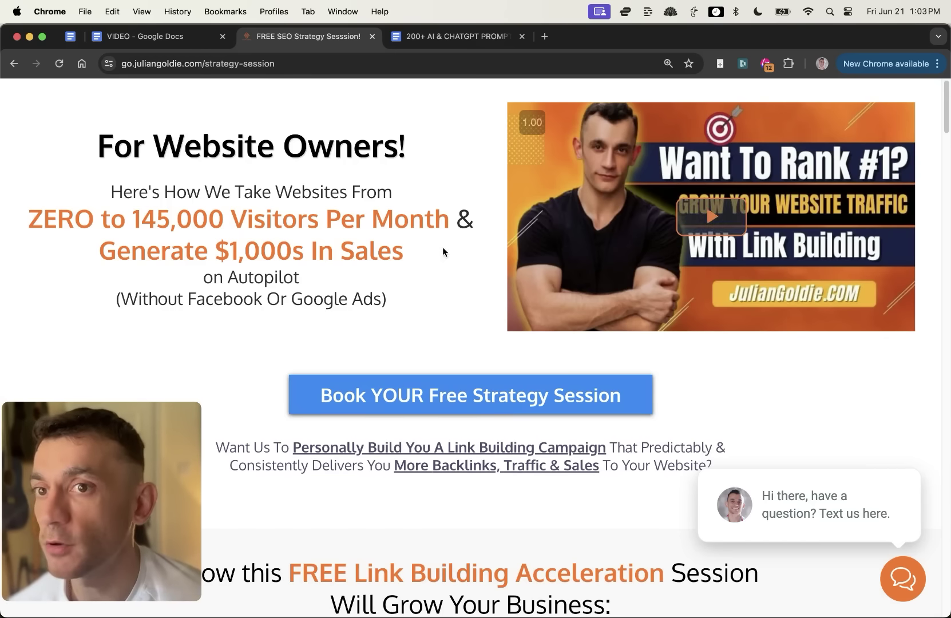